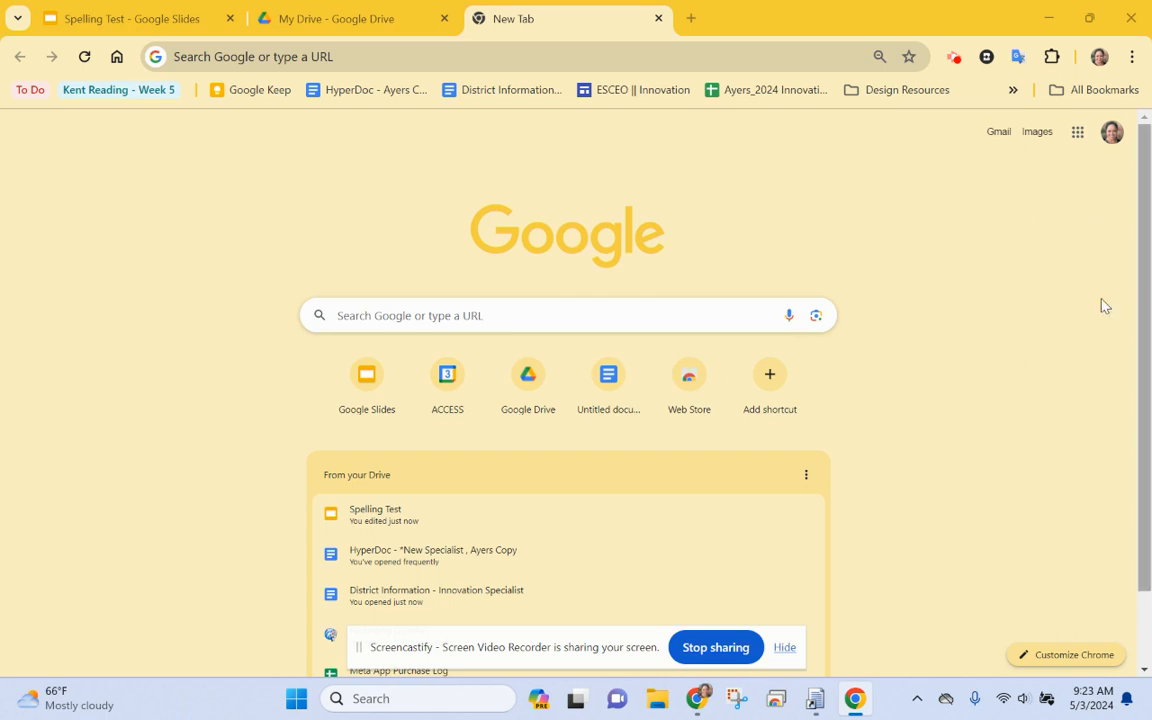
- Switch to My Drive, remove the Audio type filter and open the Google Workspace Marketplace for connecting more apps
{"action": "left_click", "coordinate": [350, 20]}
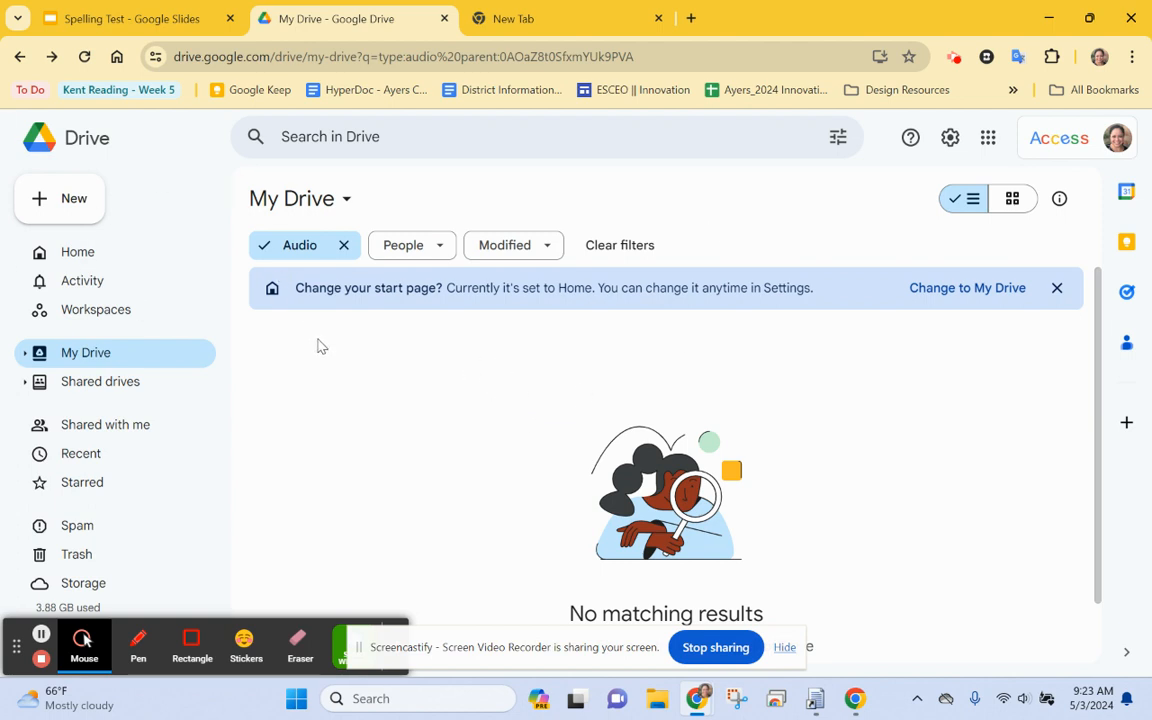
{"action": "left_click", "coordinate": [344, 245]}
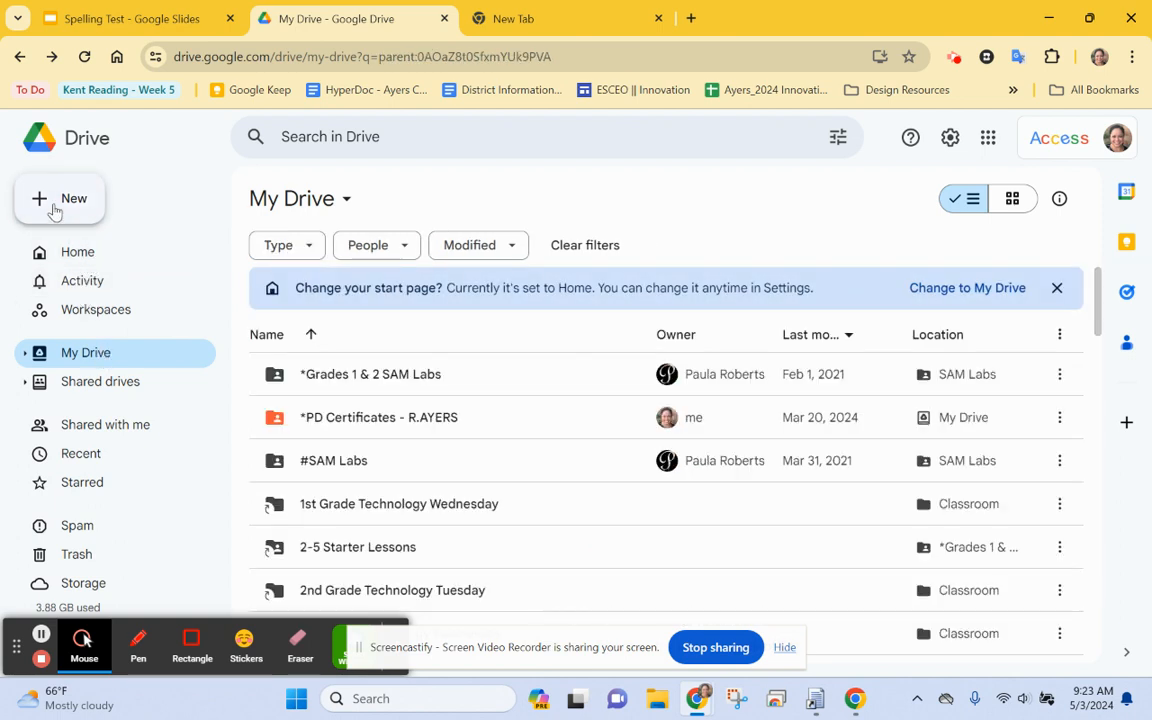
{"action": "left_click", "coordinate": [55, 210]}
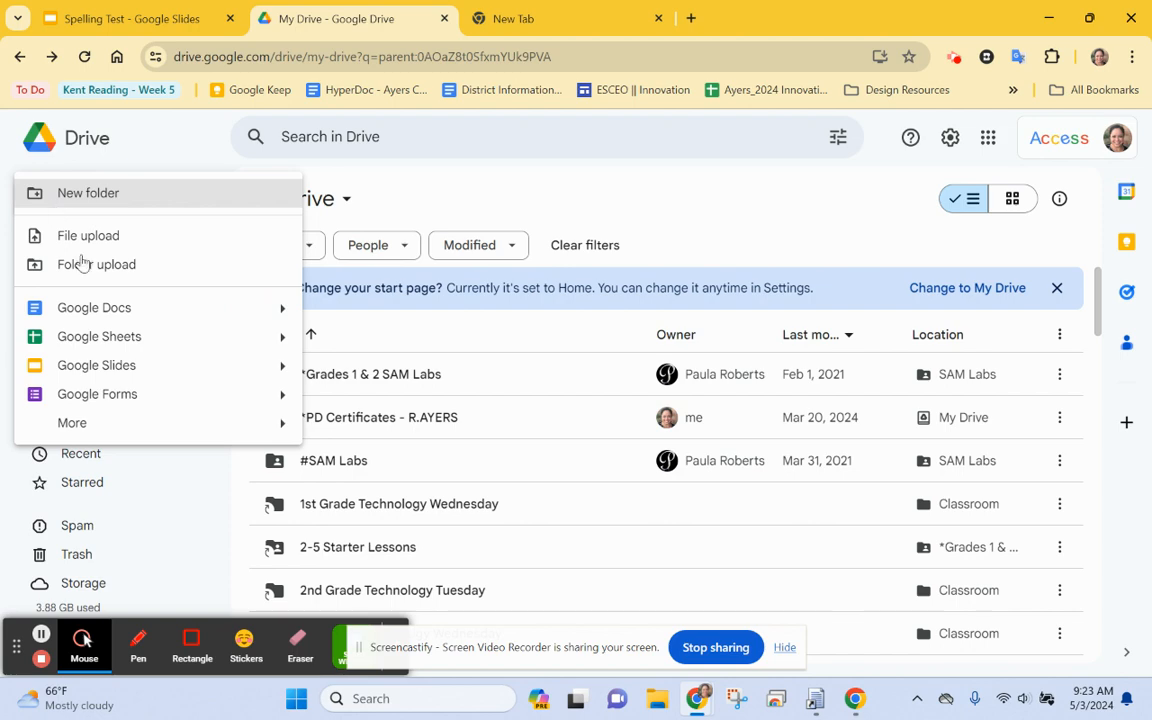
{"action": "mouse_move", "coordinate": [128, 425]}
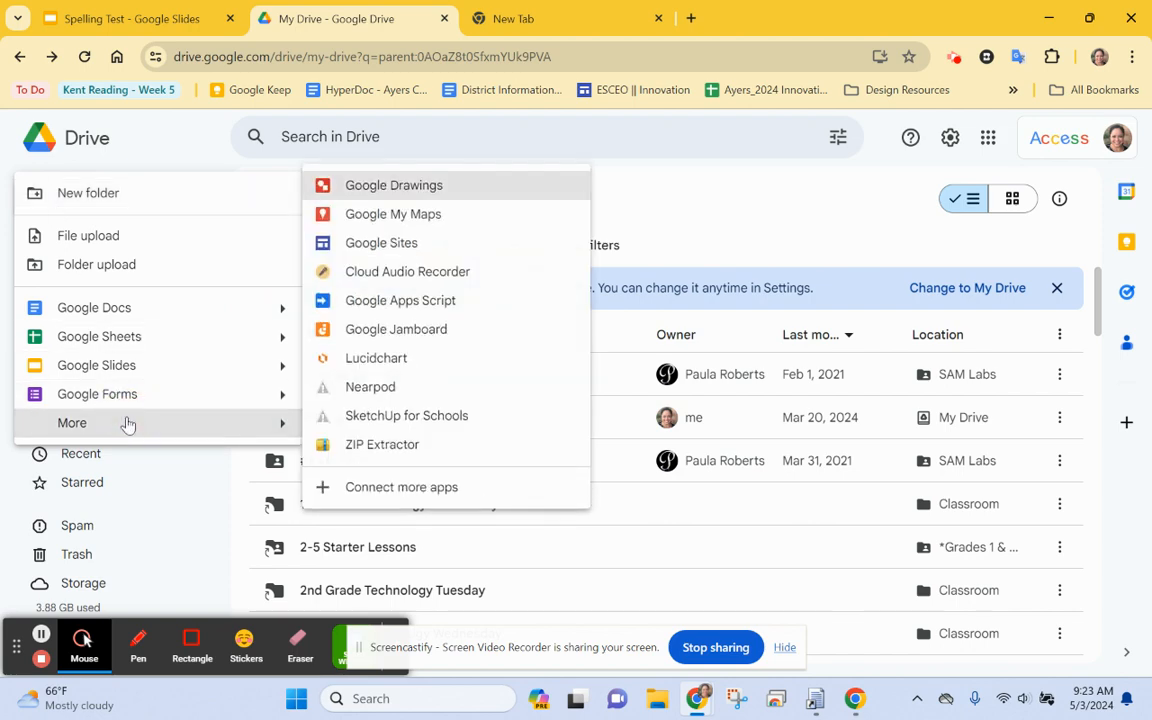
{"action": "left_click", "coordinate": [404, 490]}
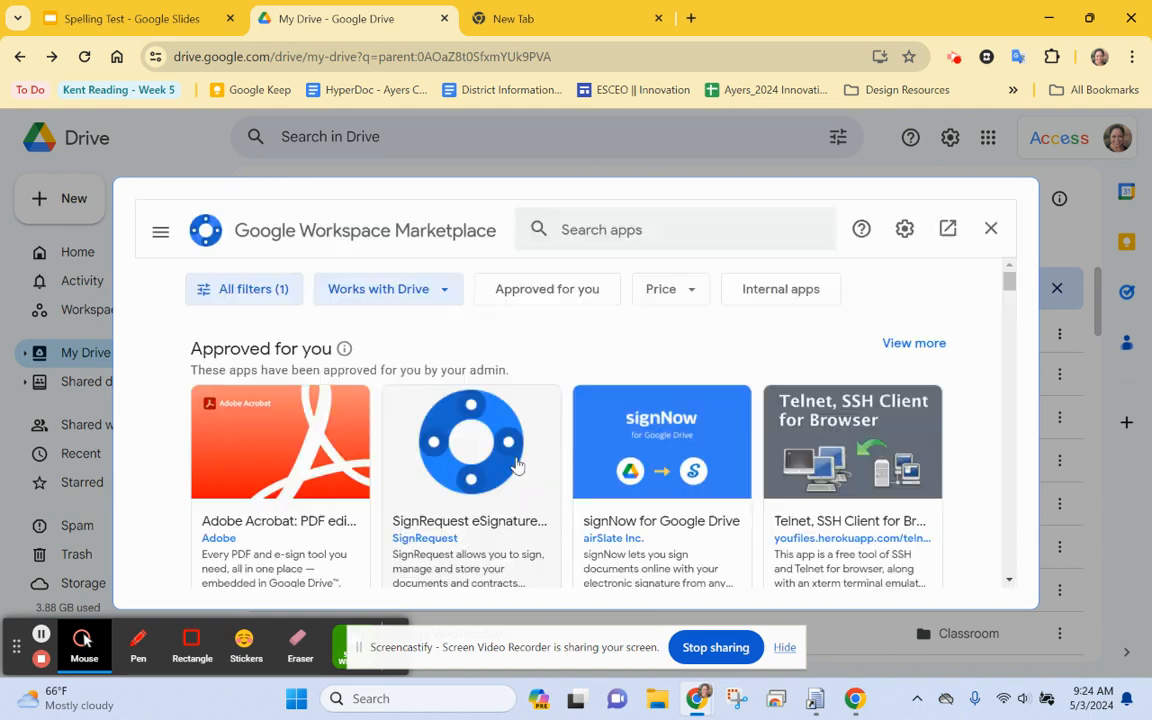
- Search the Marketplace for Cloud Audio Recorder and open the listing by imclient.herokuapp.com/audiorecorder
{"action": "left_click", "coordinate": [630, 232]}
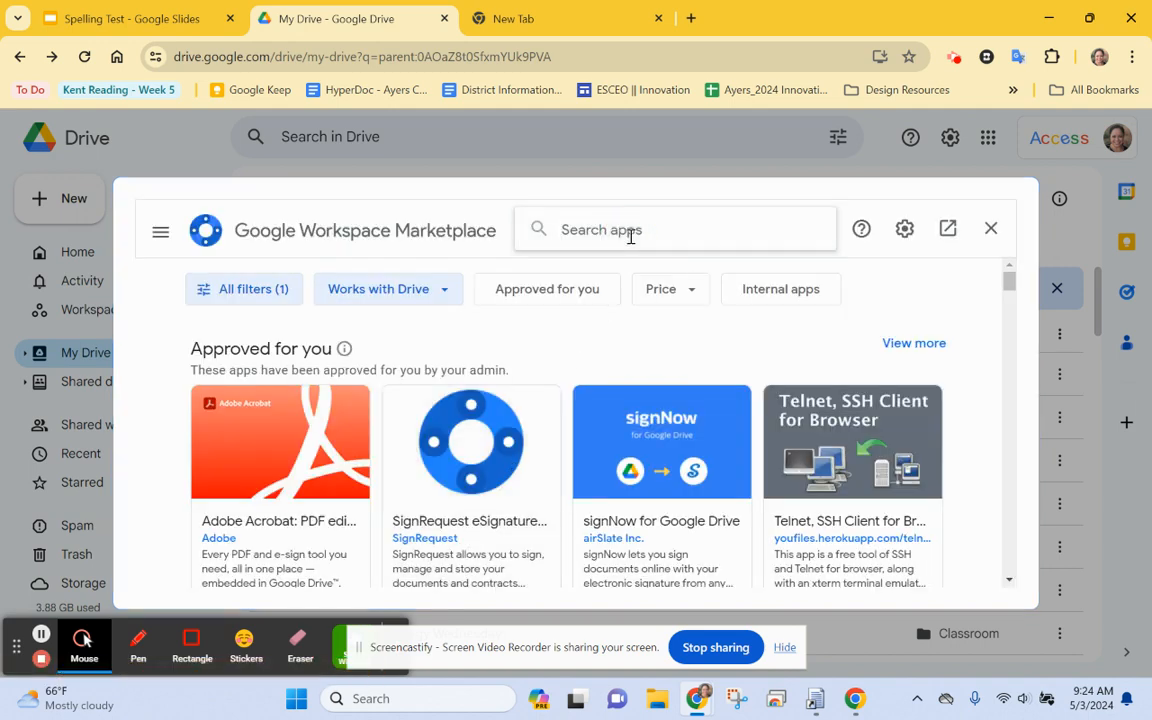
{"action": "type", "text": "clou"}
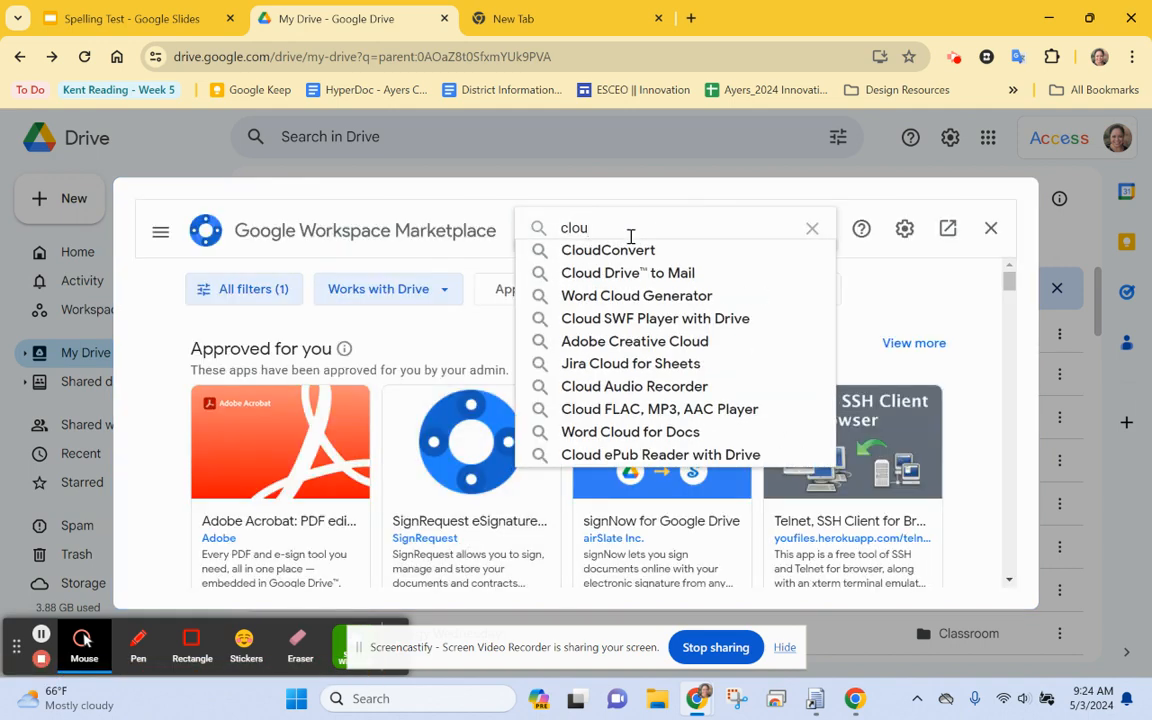
{"action": "type", "text": "d au"}
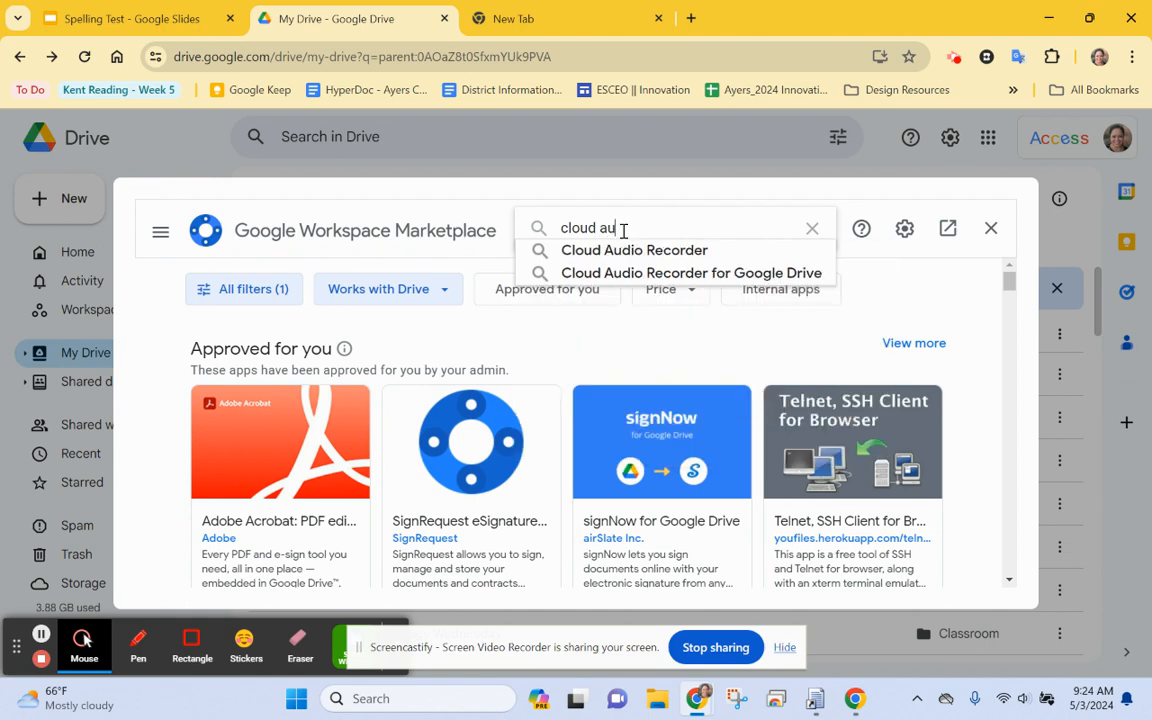
{"action": "left_click", "coordinate": [662, 251]}
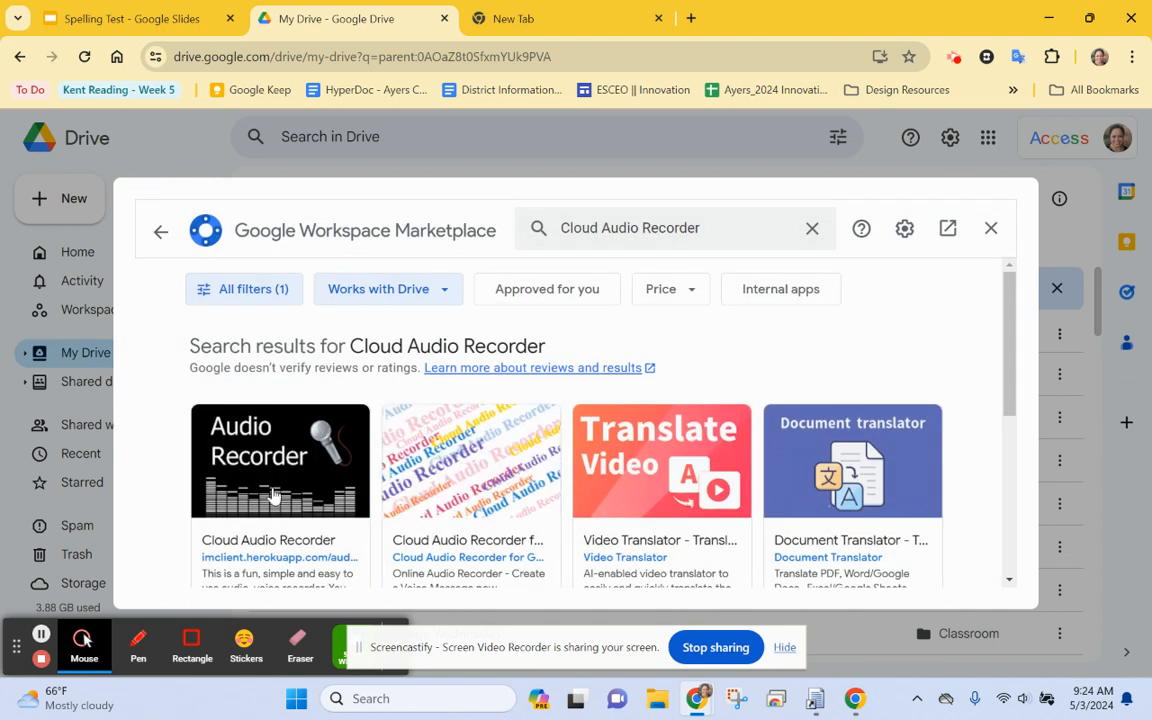
{"action": "left_click", "coordinate": [267, 460]}
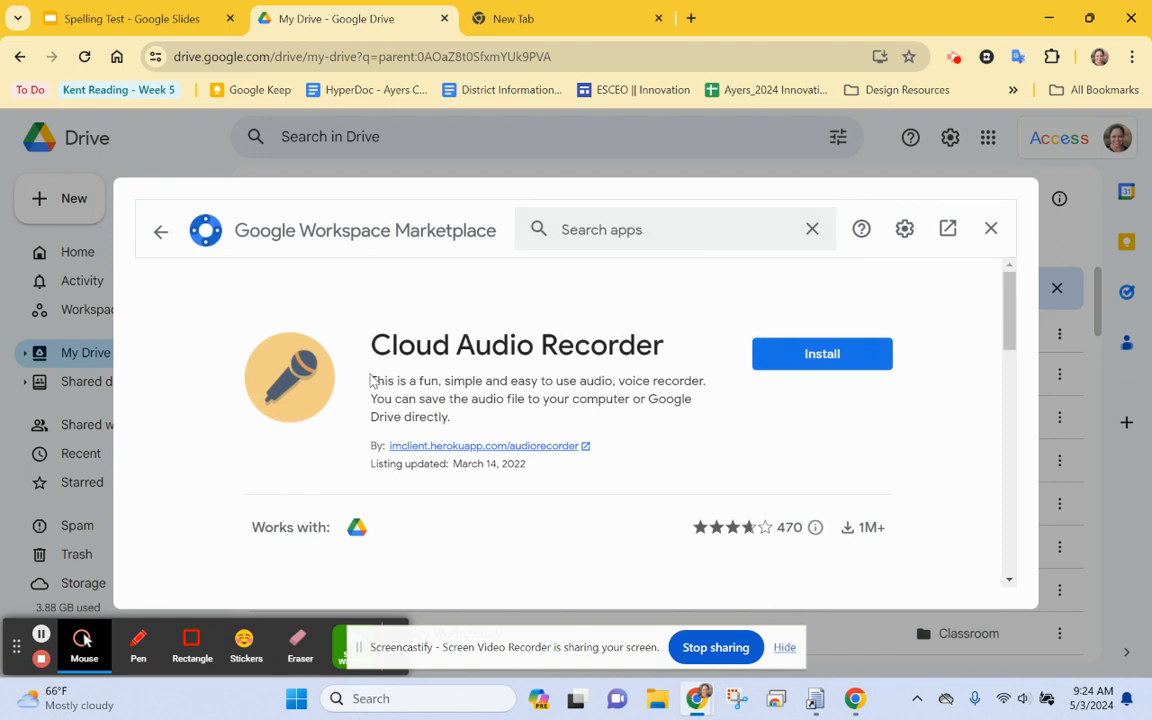
- Install Cloud Audio Recorder, signing in with the listed Google account and granting the requested access
{"action": "left_click", "coordinate": [872, 362]}
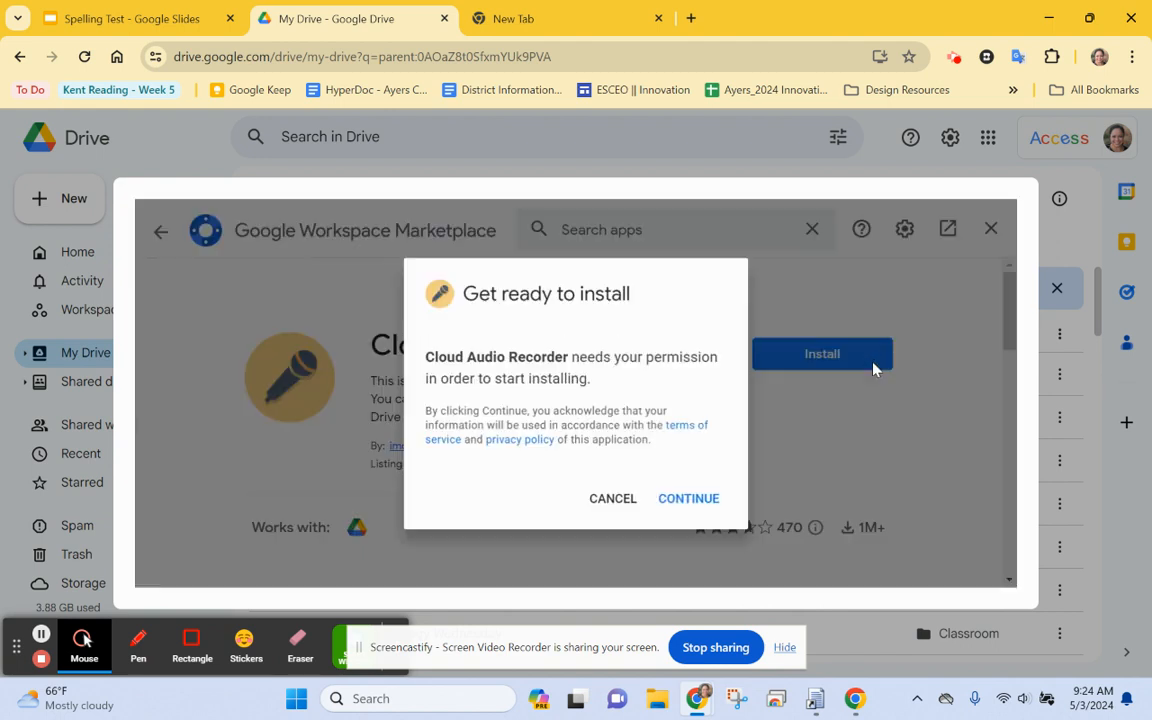
{"action": "left_click", "coordinate": [690, 497]}
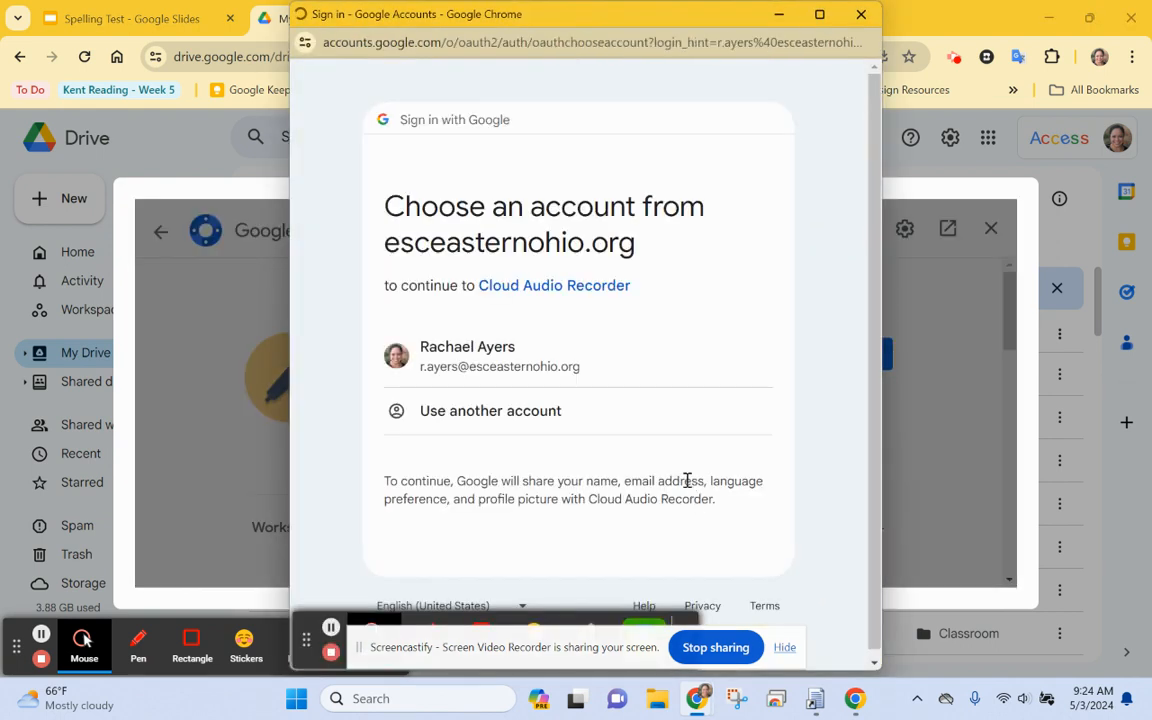
{"action": "left_click", "coordinate": [445, 372]}
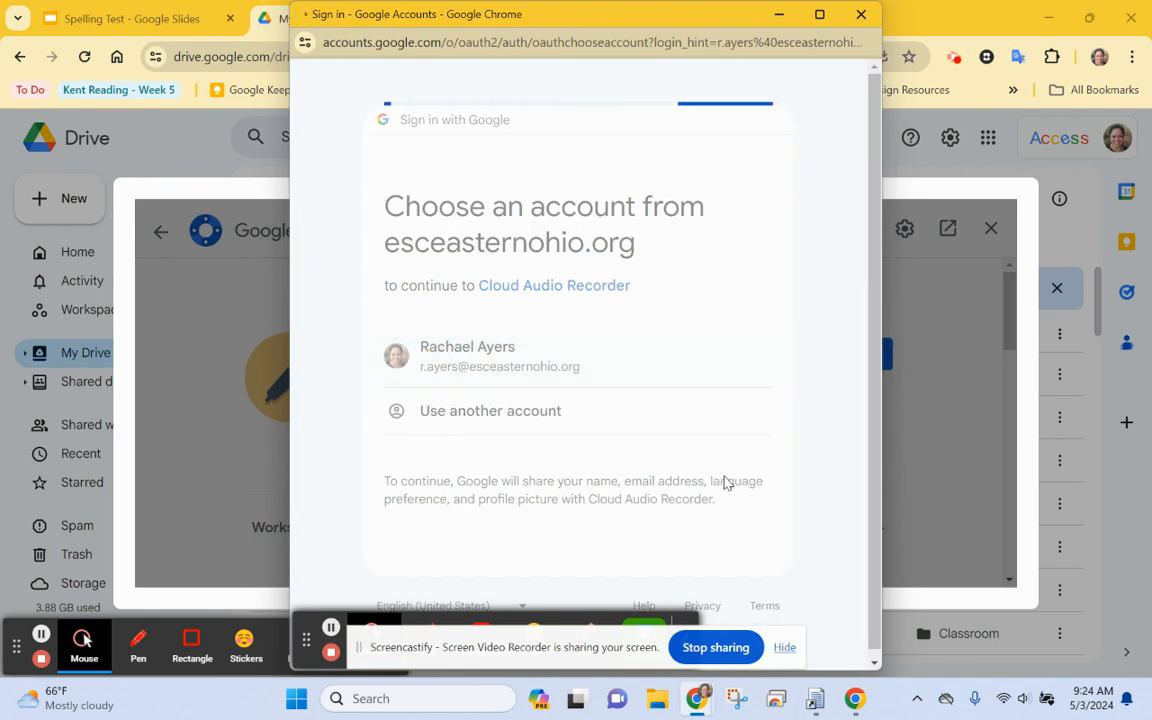
{"action": "left_click", "coordinate": [697, 545]}
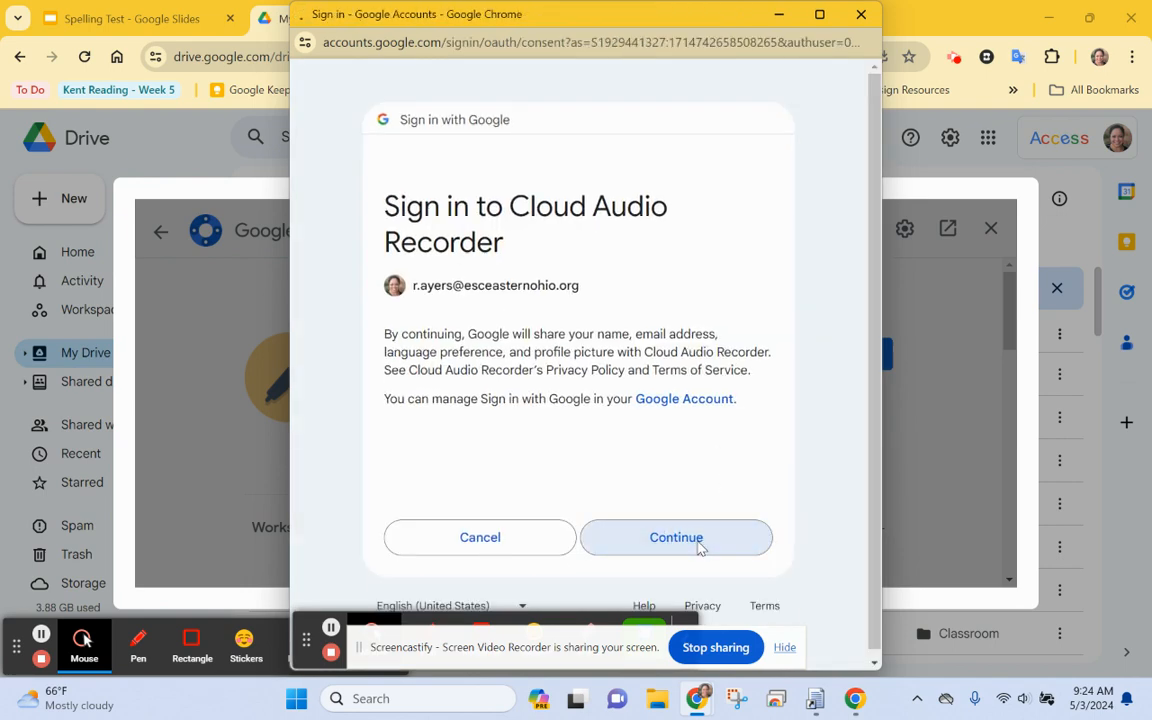
{"action": "scroll", "coordinate": [733, 497], "scroll_direction": "down", "scroll_amount": 3}
{"action": "left_click", "coordinate": [721, 532]}
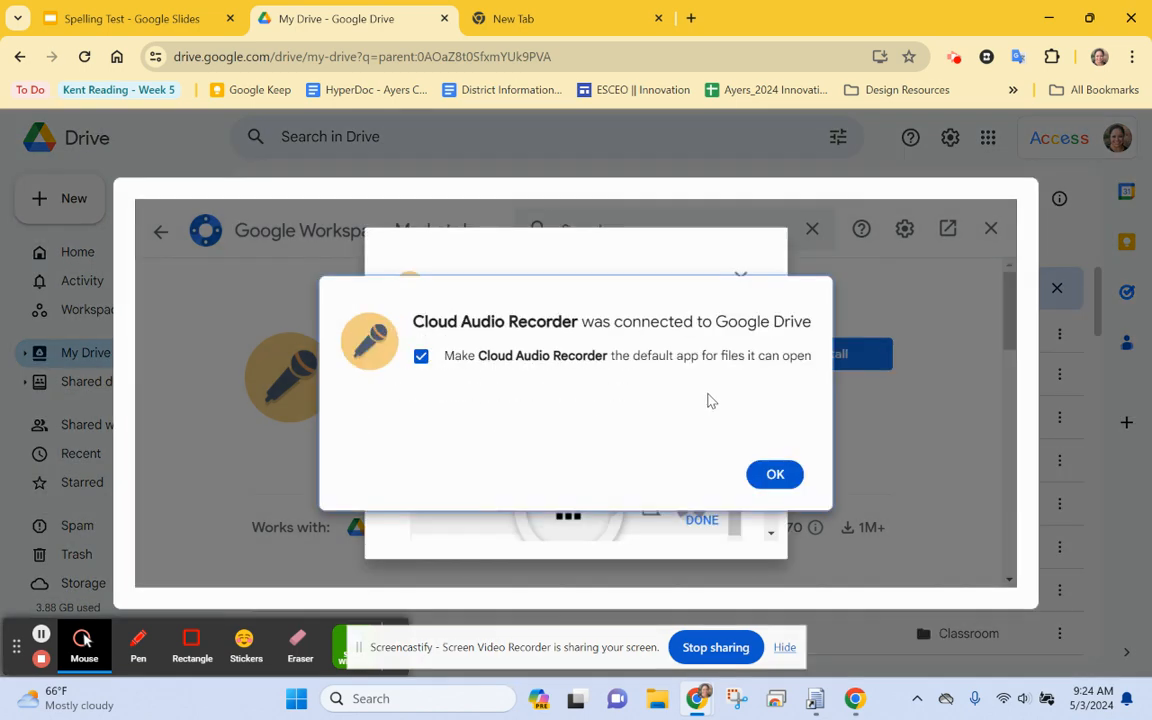
- Accept Cloud Audio Recorder as the default app for files it can open and close the Marketplace
{"action": "left_click", "coordinate": [774, 472]}
{"action": "left_click", "coordinate": [742, 280]}
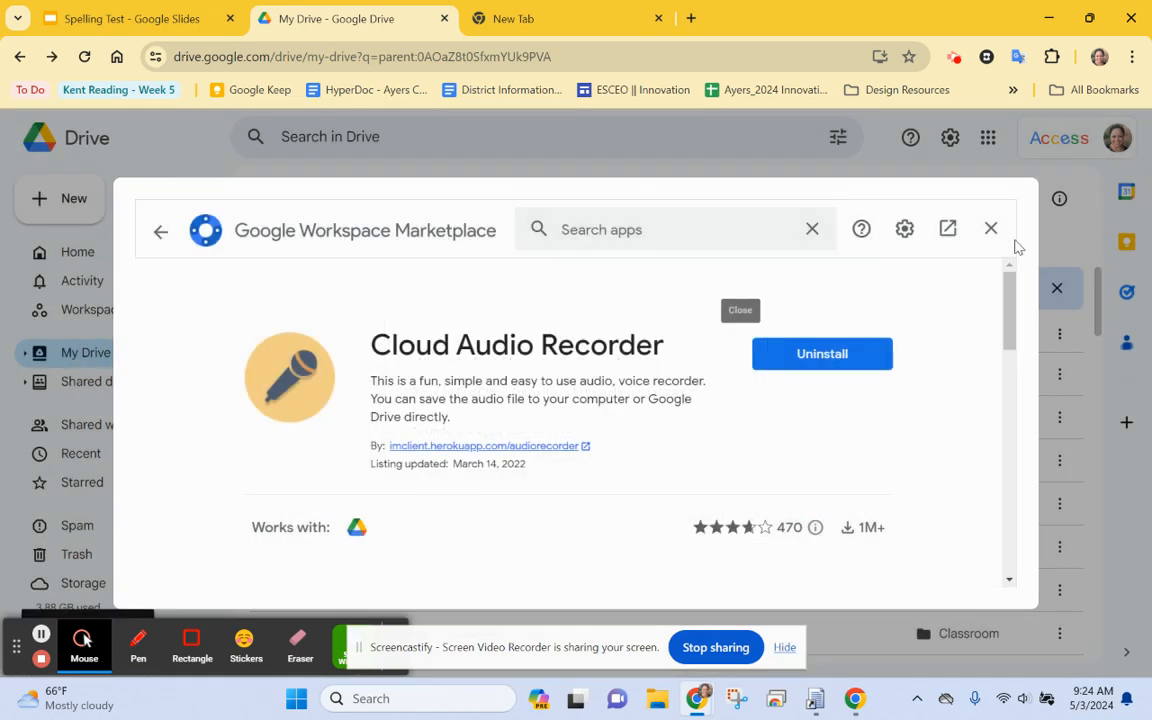
{"action": "left_click", "coordinate": [991, 229]}
- Launch Cloud Audio Recorder from Drive's options for creating a new item
{"action": "left_click", "coordinate": [80, 205]}
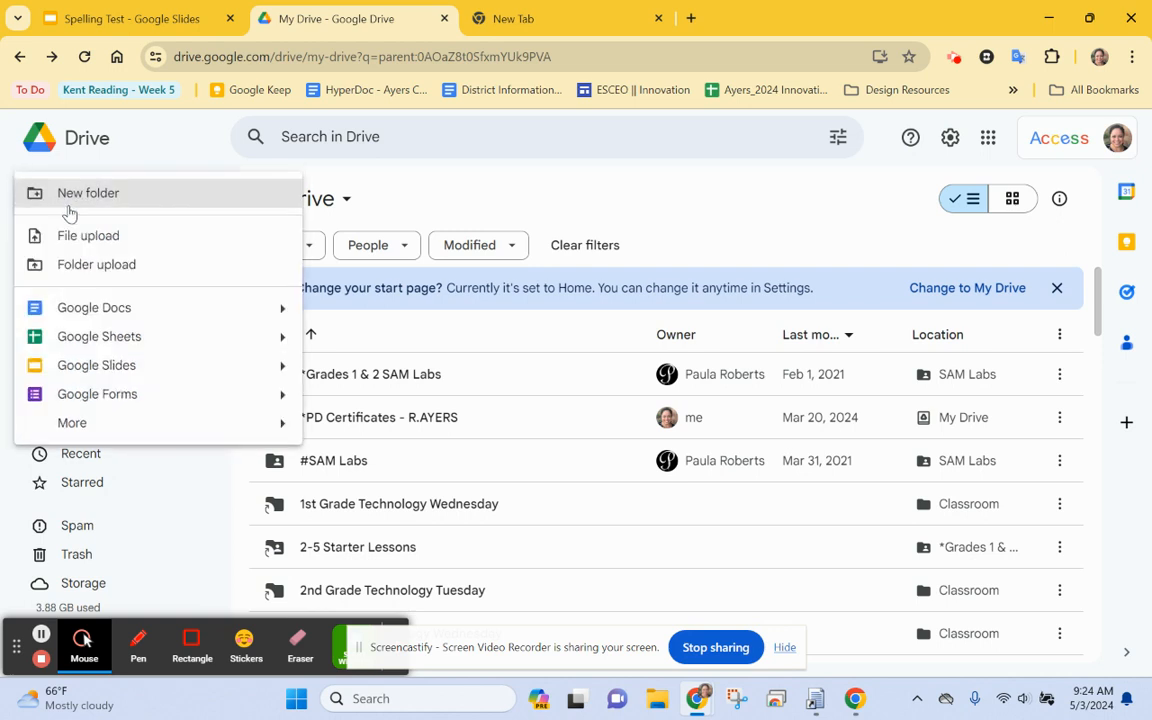
{"action": "mouse_move", "coordinate": [75, 423]}
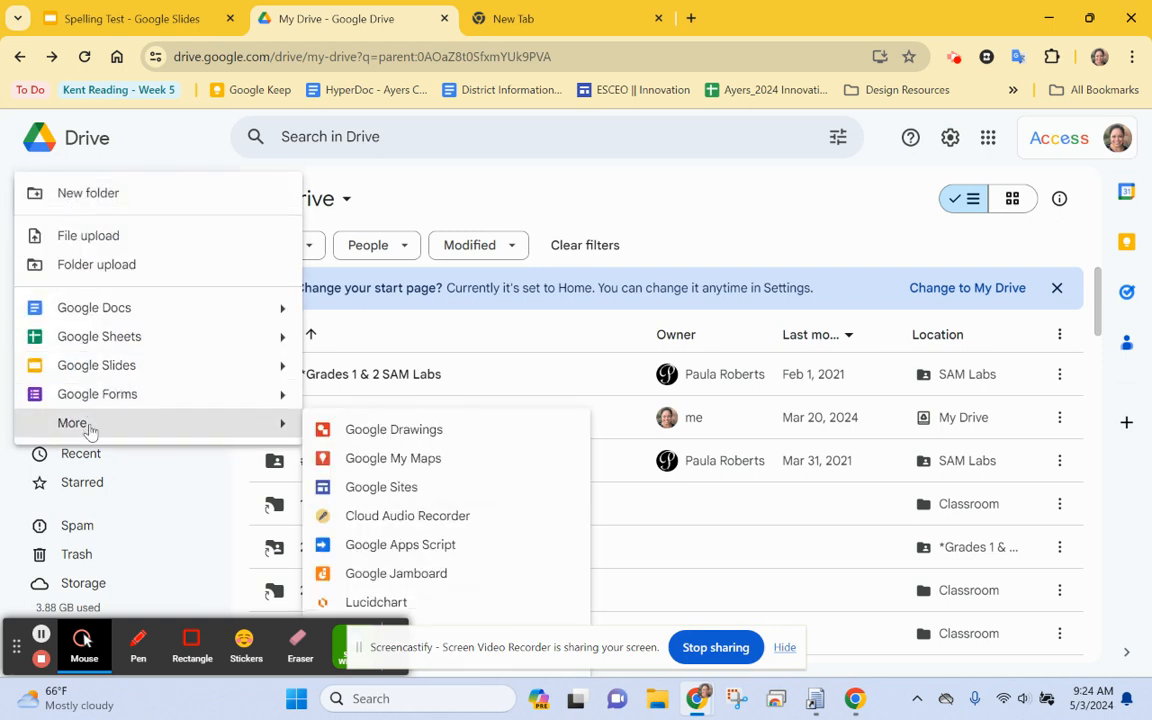
{"action": "left_click", "coordinate": [448, 519]}
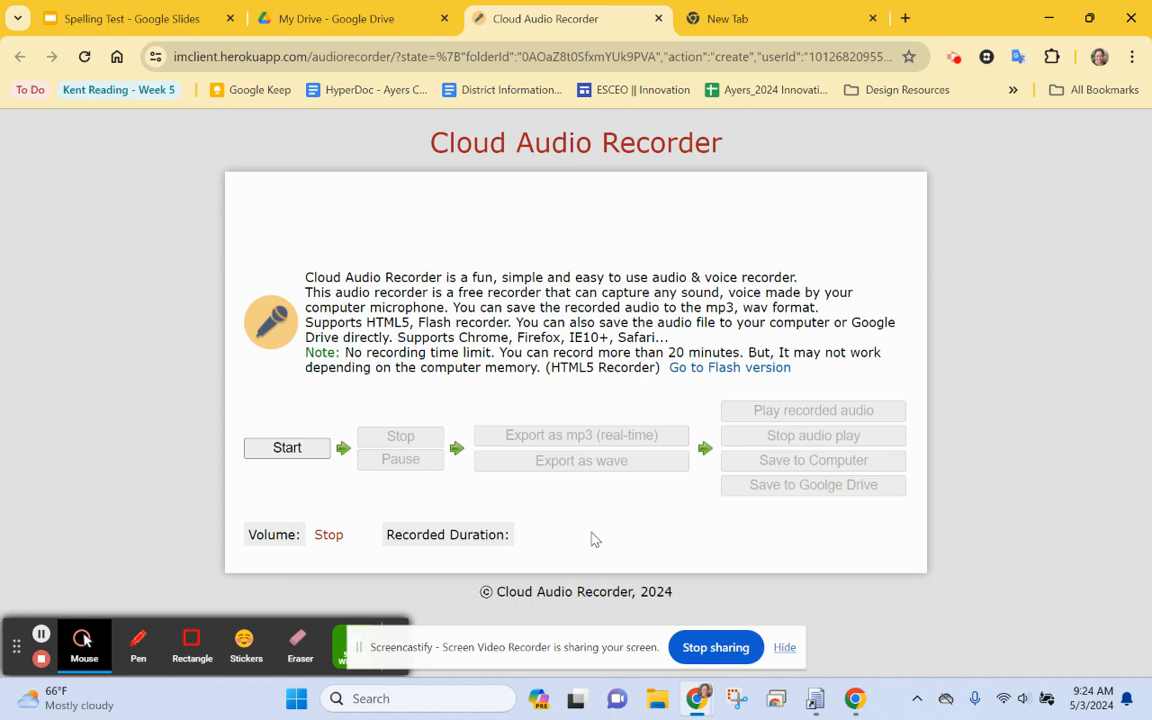
- Record an audio clip about 6 seconds long and export it as MP3
{"action": "left_click", "coordinate": [312, 453]}
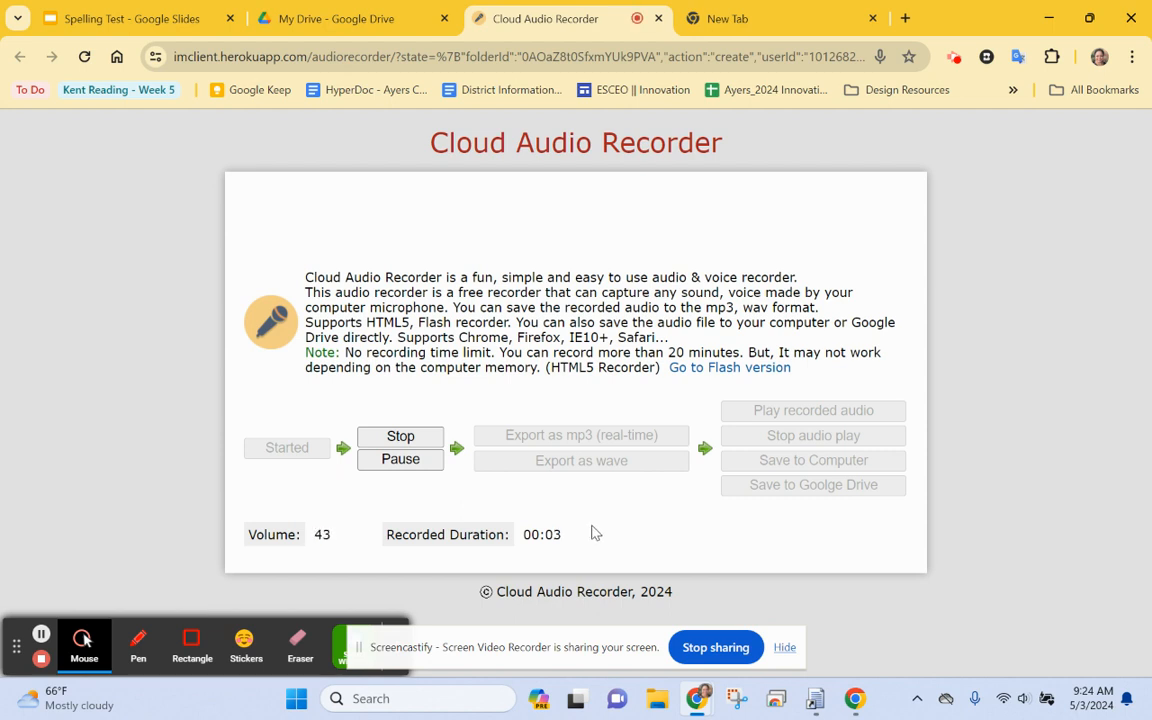
{"action": "left_click", "coordinate": [424, 442]}
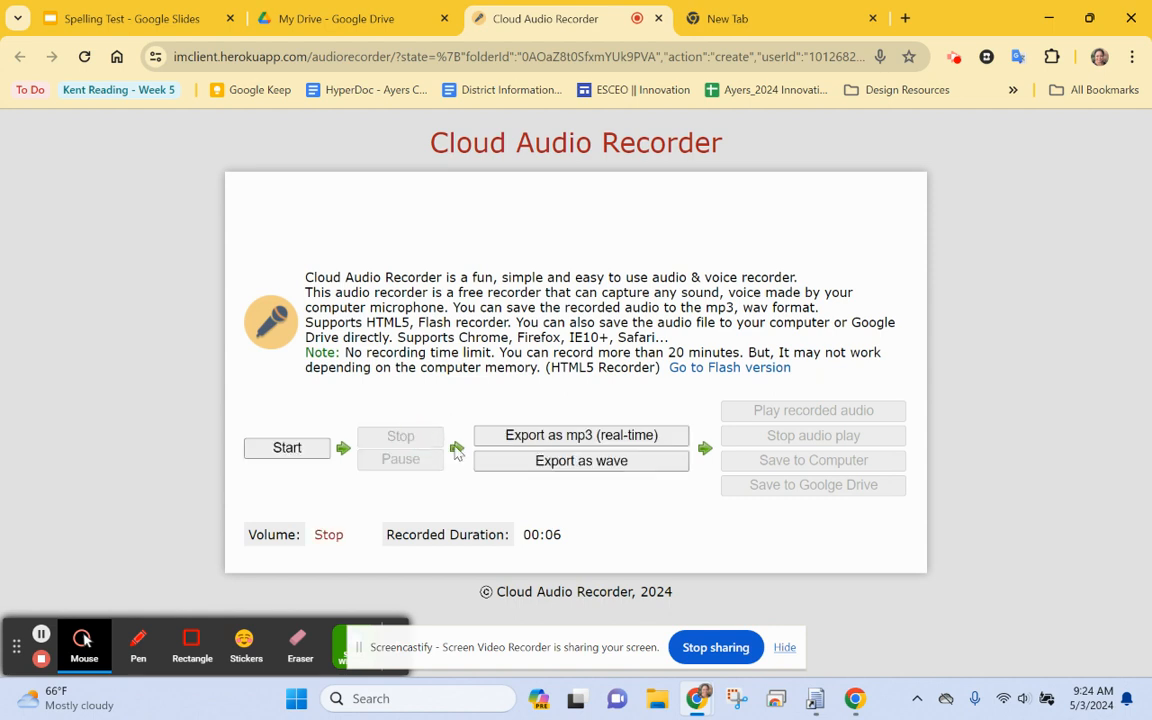
{"action": "left_click", "coordinate": [596, 437]}
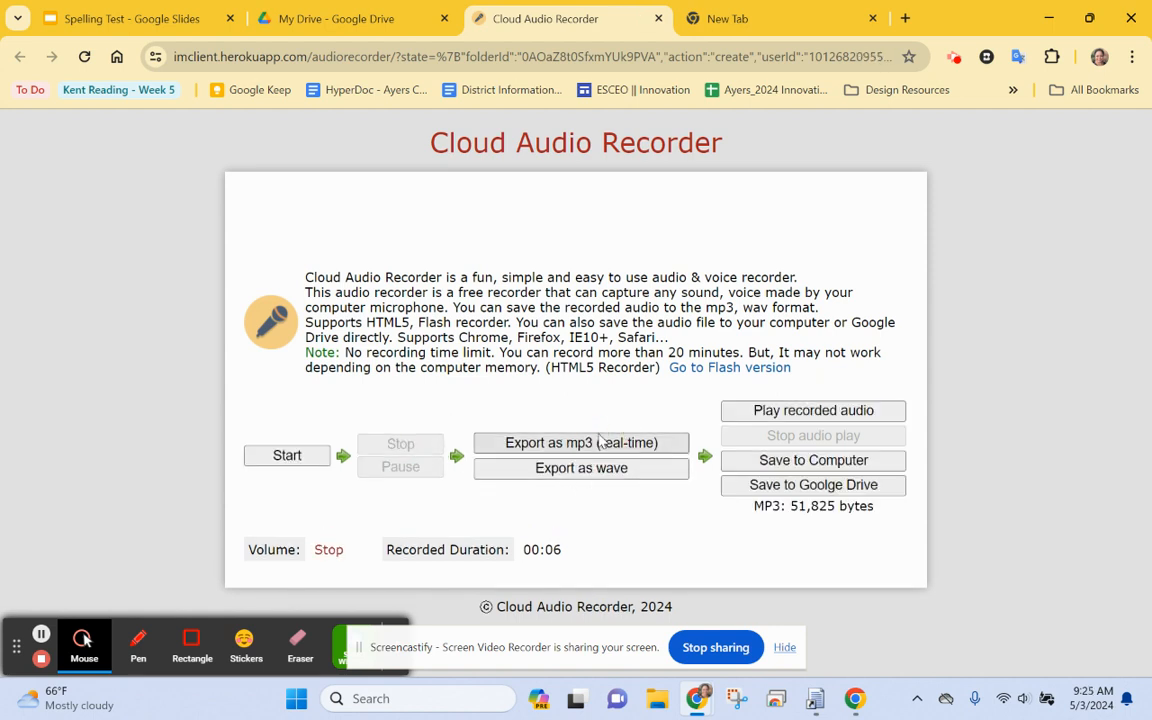
- Rename the first recording as Cat, save it to the Google Drive root folder and close the save dialog
{"action": "left_click", "coordinate": [813, 486]}
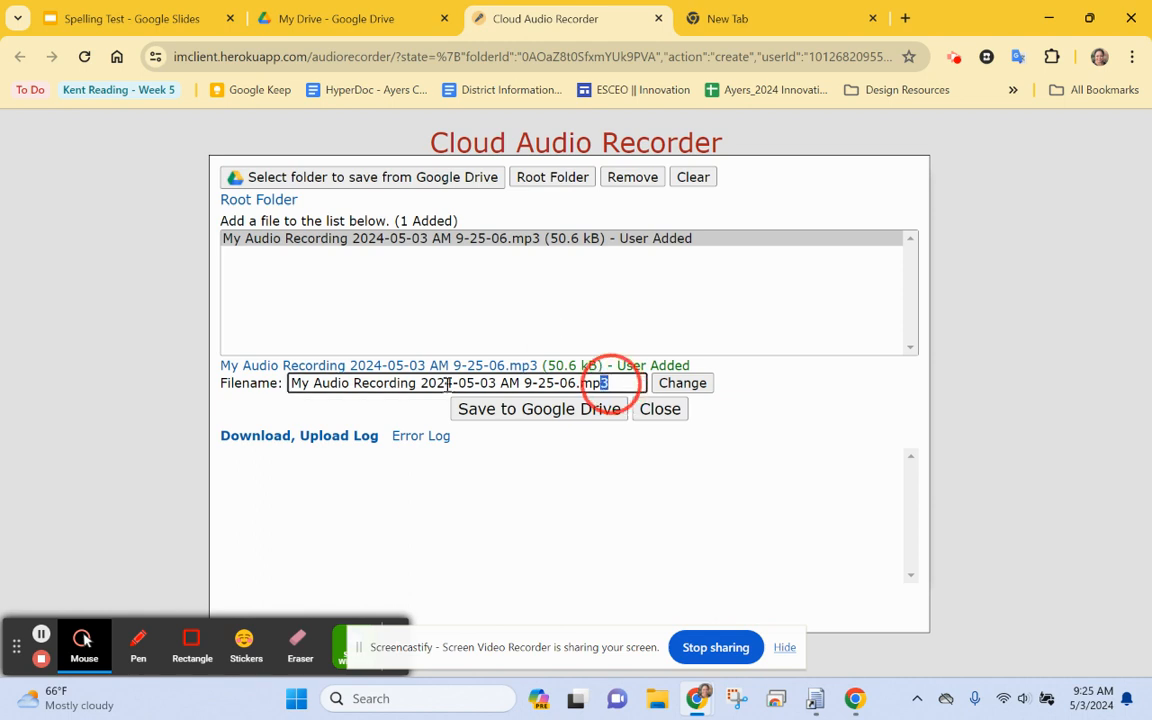
{"action": "left_click_drag", "start_coordinate": [612, 383], "coordinate": [212, 387]}
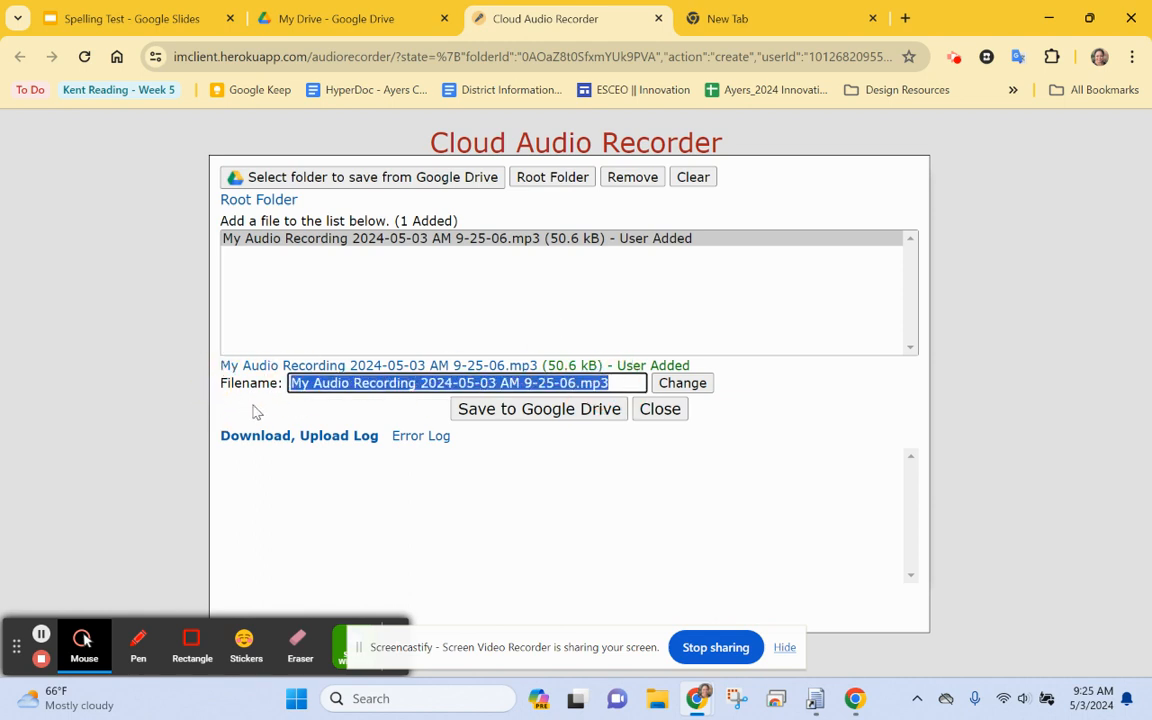
{"action": "type", "text": "Cat"}
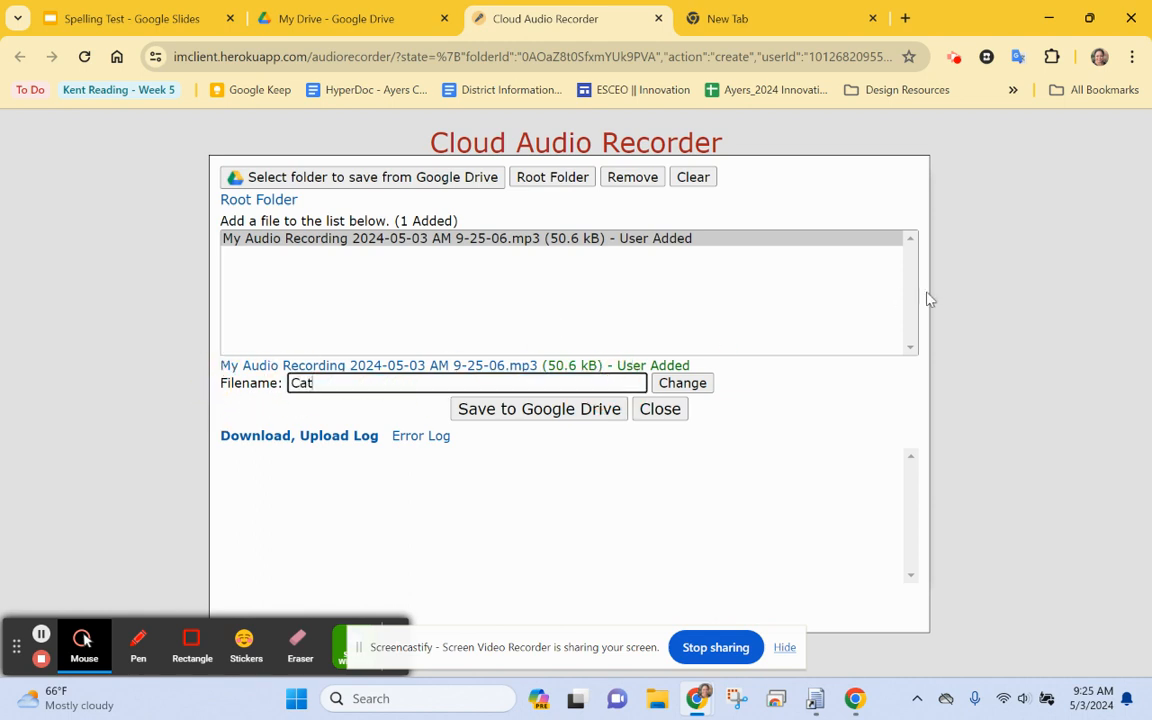
{"action": "left_click", "coordinate": [682, 383]}
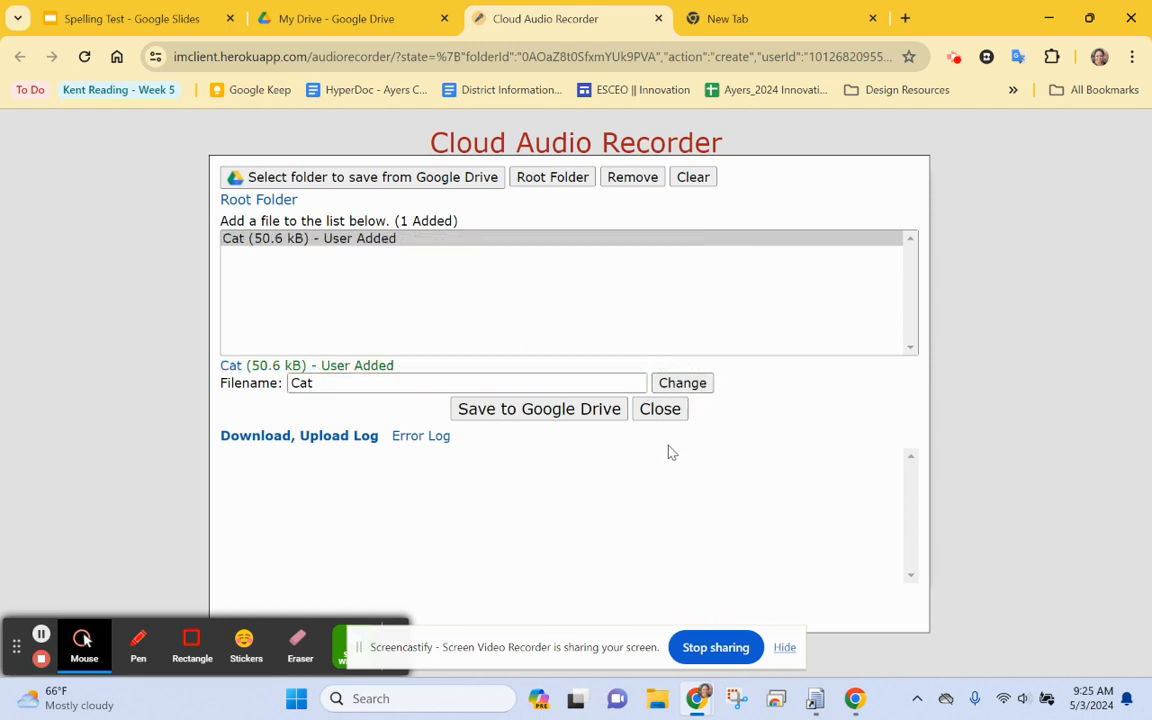
{"action": "left_click", "coordinate": [513, 414]}
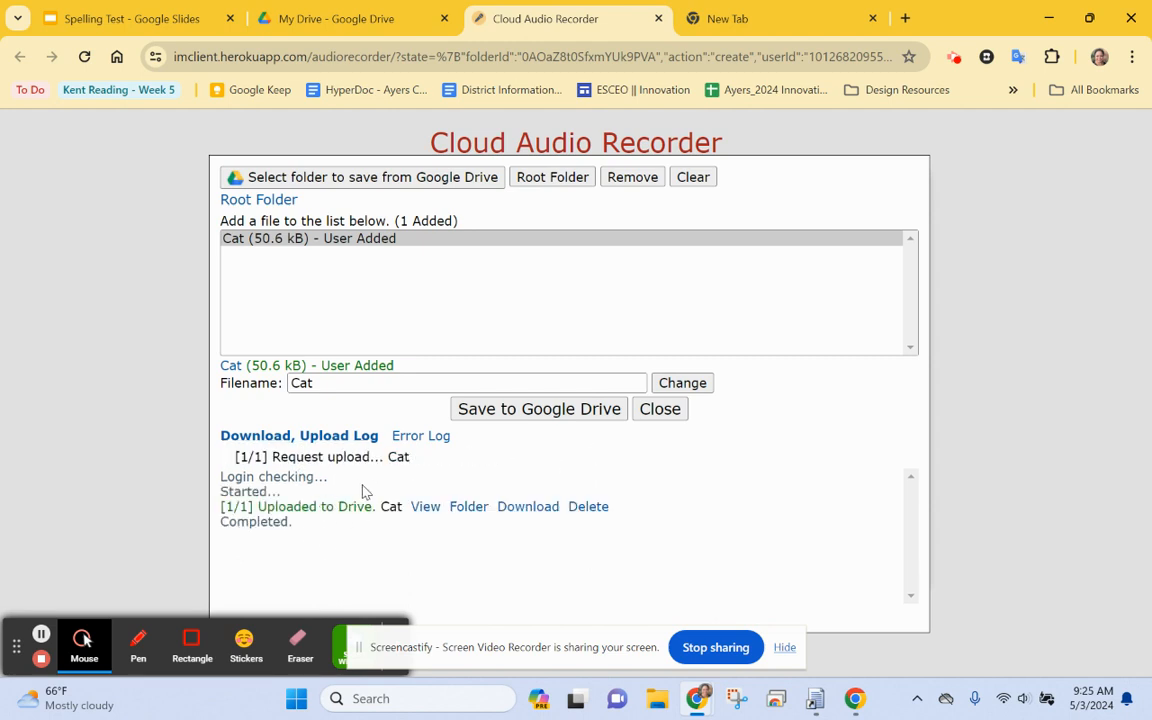
{"action": "left_click", "coordinate": [659, 409]}
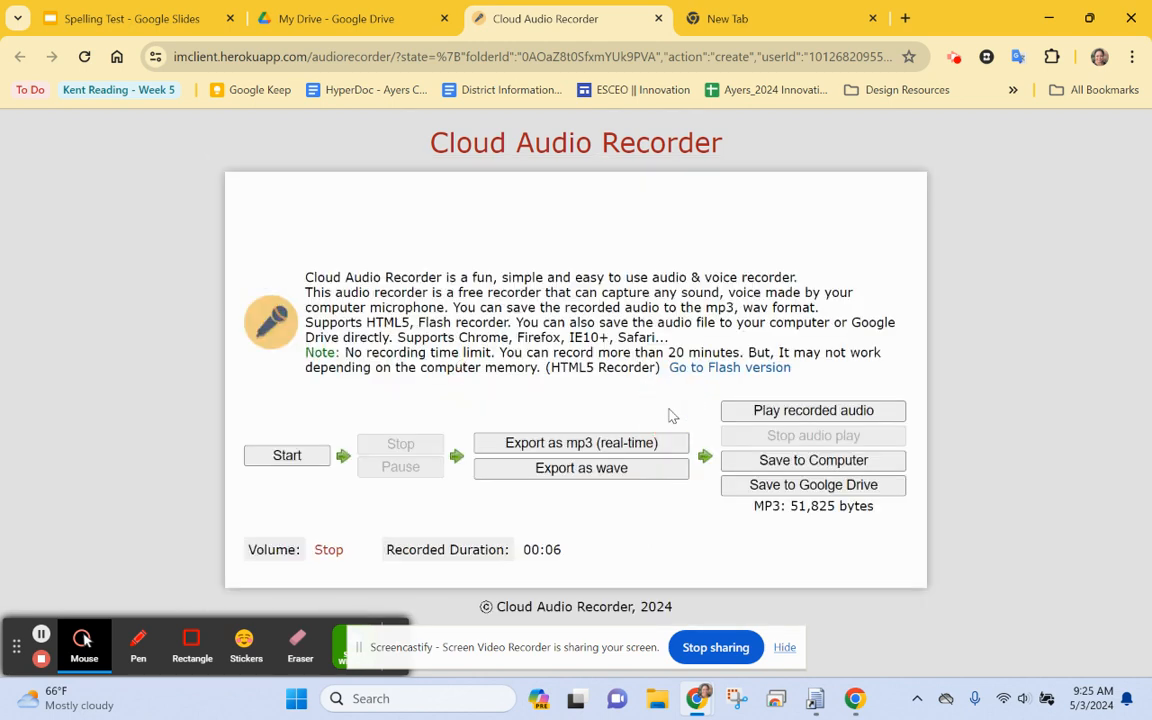
- Record a second audio clip about 8 seconds long and export it as MP3
{"action": "left_click", "coordinate": [283, 459]}
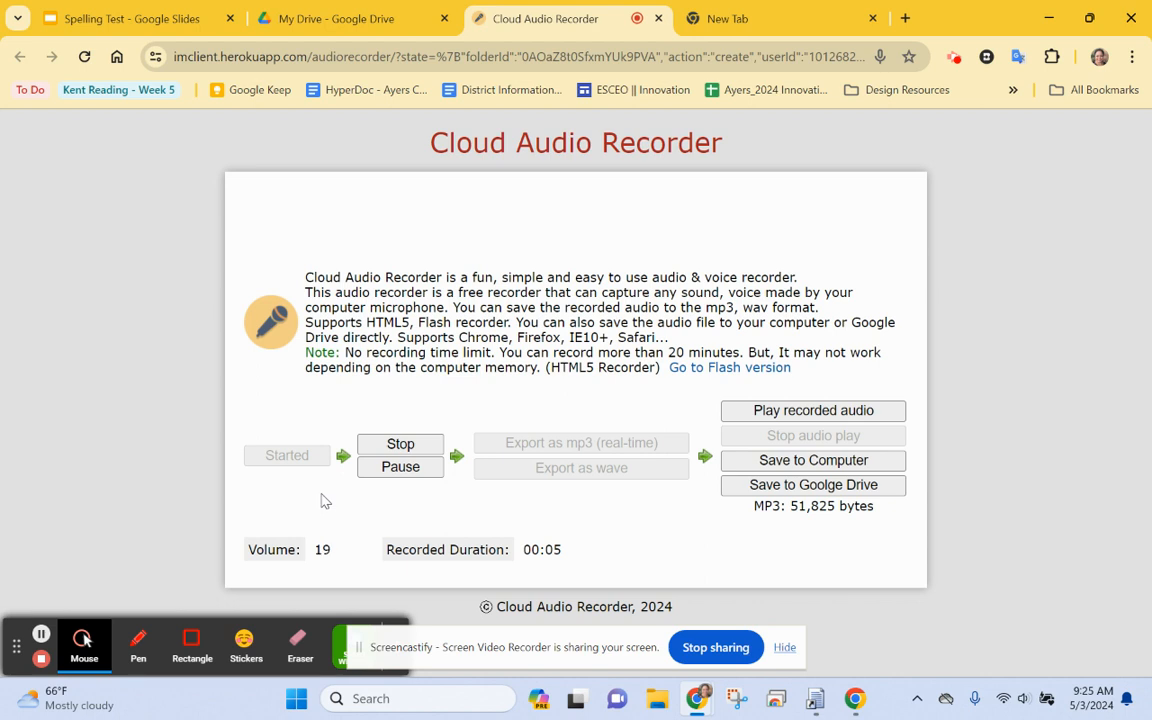
{"action": "left_click", "coordinate": [400, 444]}
{"action": "left_click", "coordinate": [558, 443]}
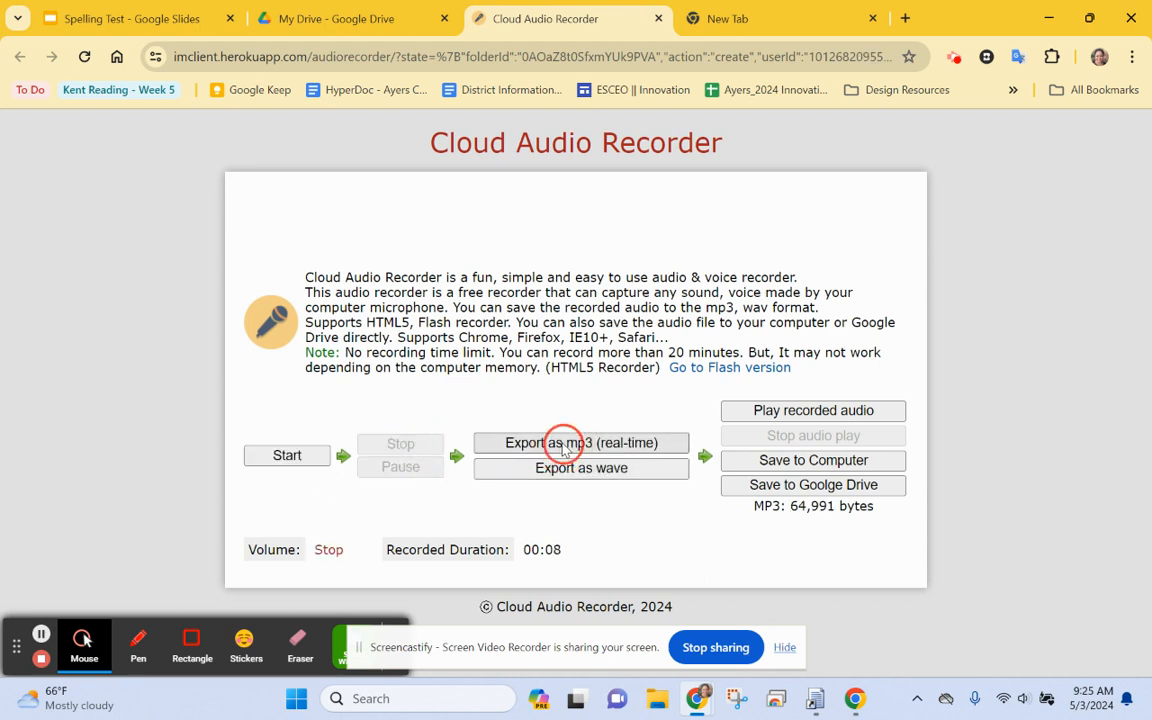
- Try to save the second recording to Google Drive under the filename tap
{"action": "left_click", "coordinate": [806, 485]}
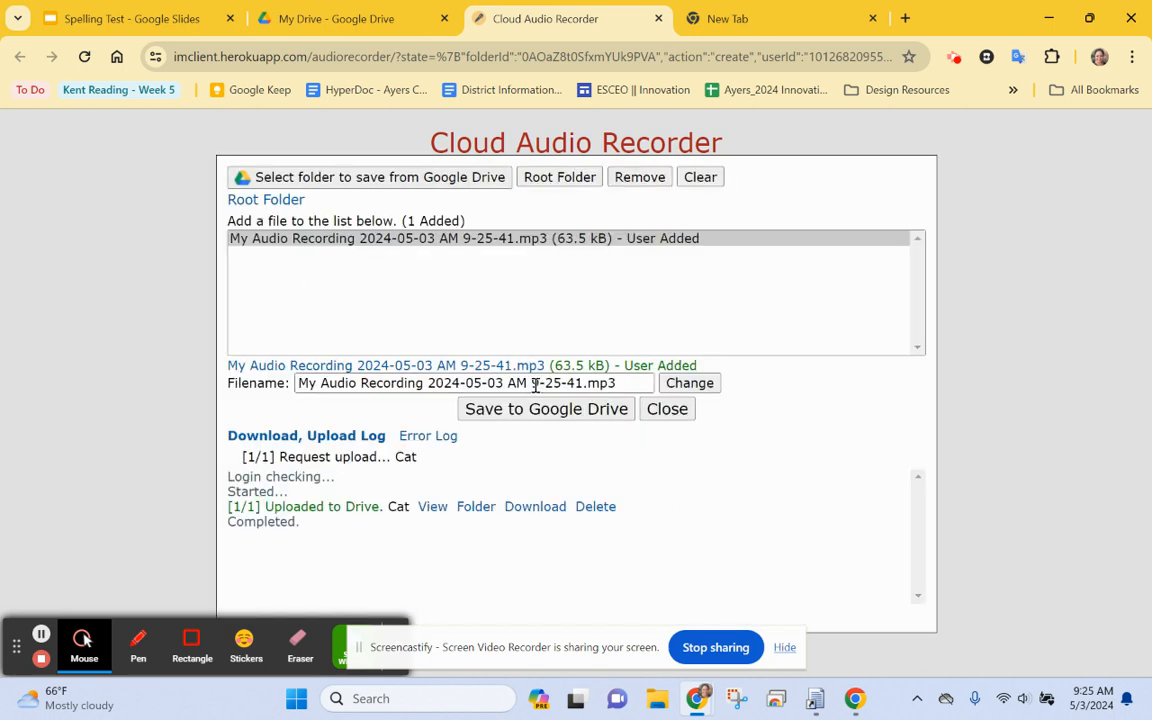
{"action": "left_click_drag", "start_coordinate": [631, 386], "coordinate": [123, 405]}
{"action": "type", "text": "tap"}
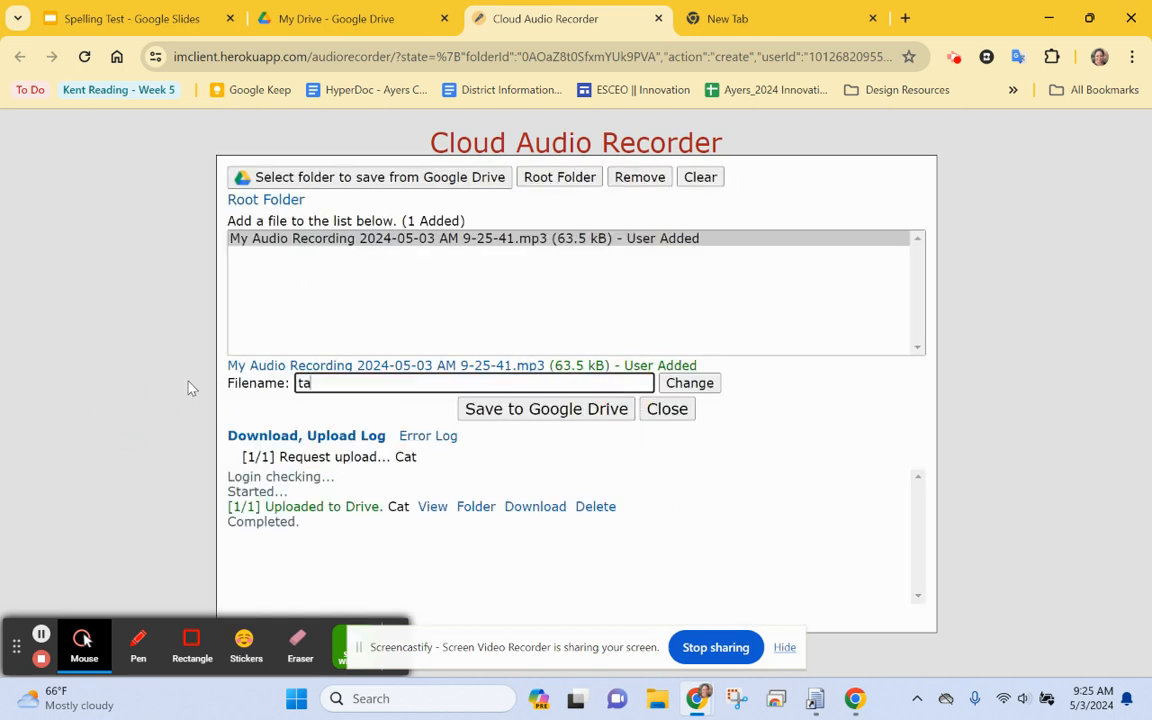
{"action": "left_click", "coordinate": [550, 411]}
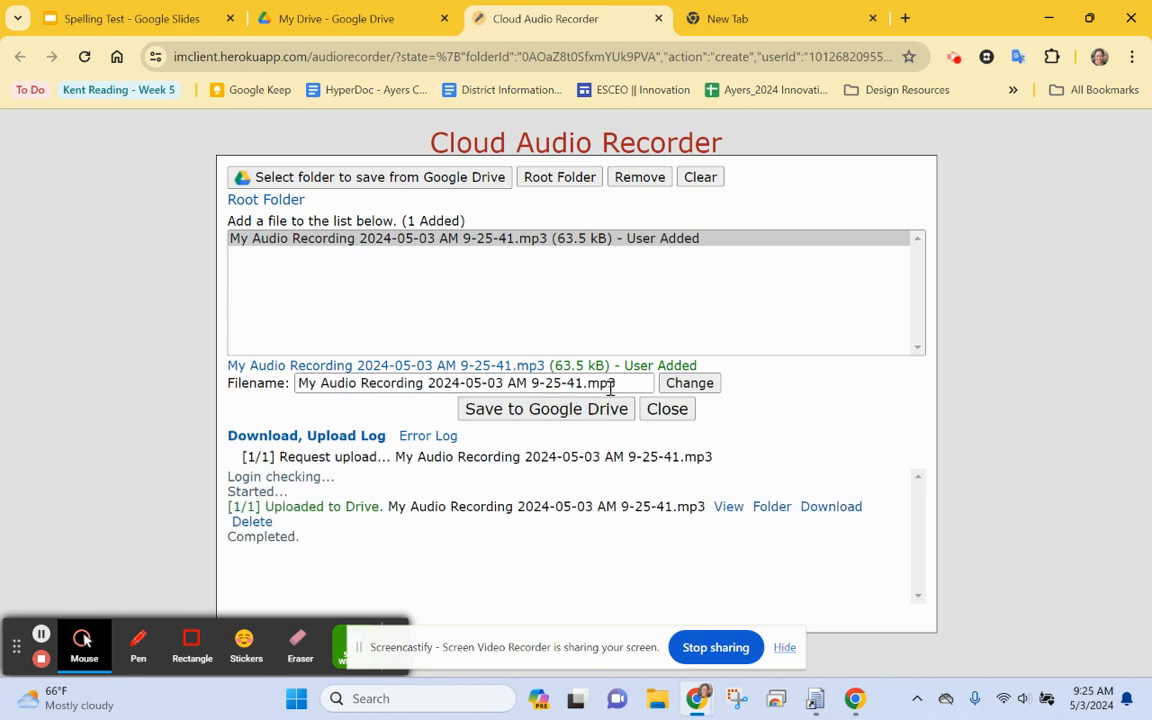
- Rename the second recording in the upload list as tap and apply the new filename
{"action": "left_click_drag", "start_coordinate": [610, 388], "coordinate": [26, 395]}
{"action": "type", "text": "tap"}
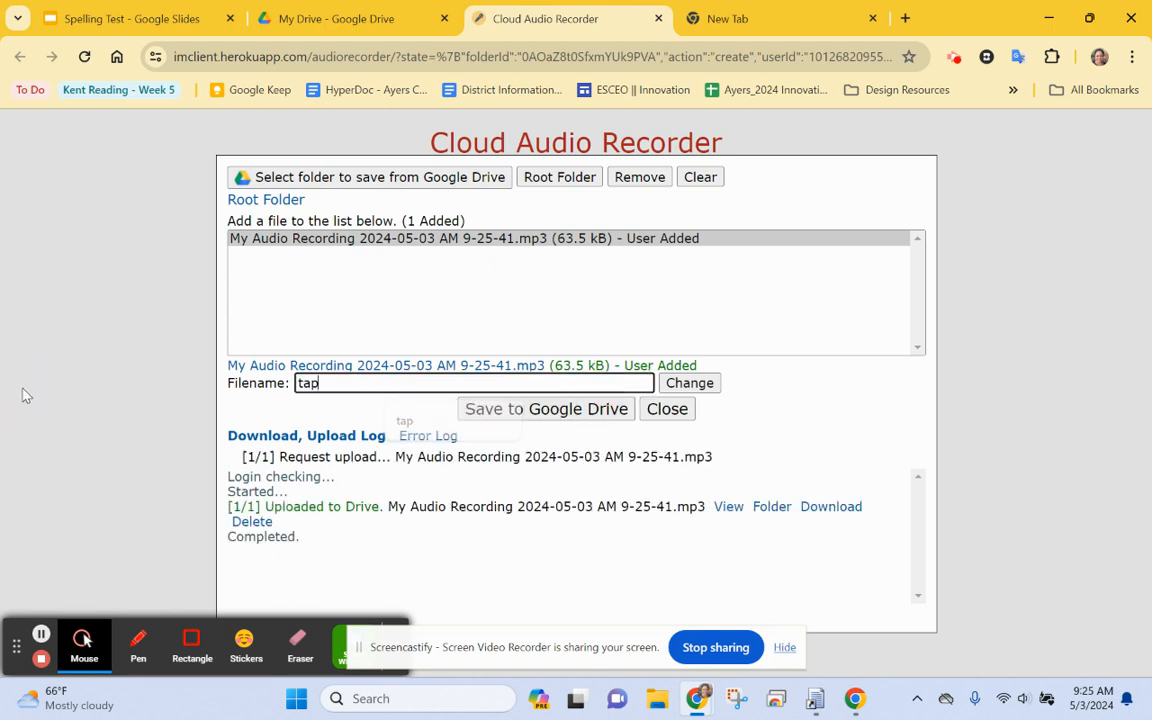
{"action": "left_click", "coordinate": [690, 383]}
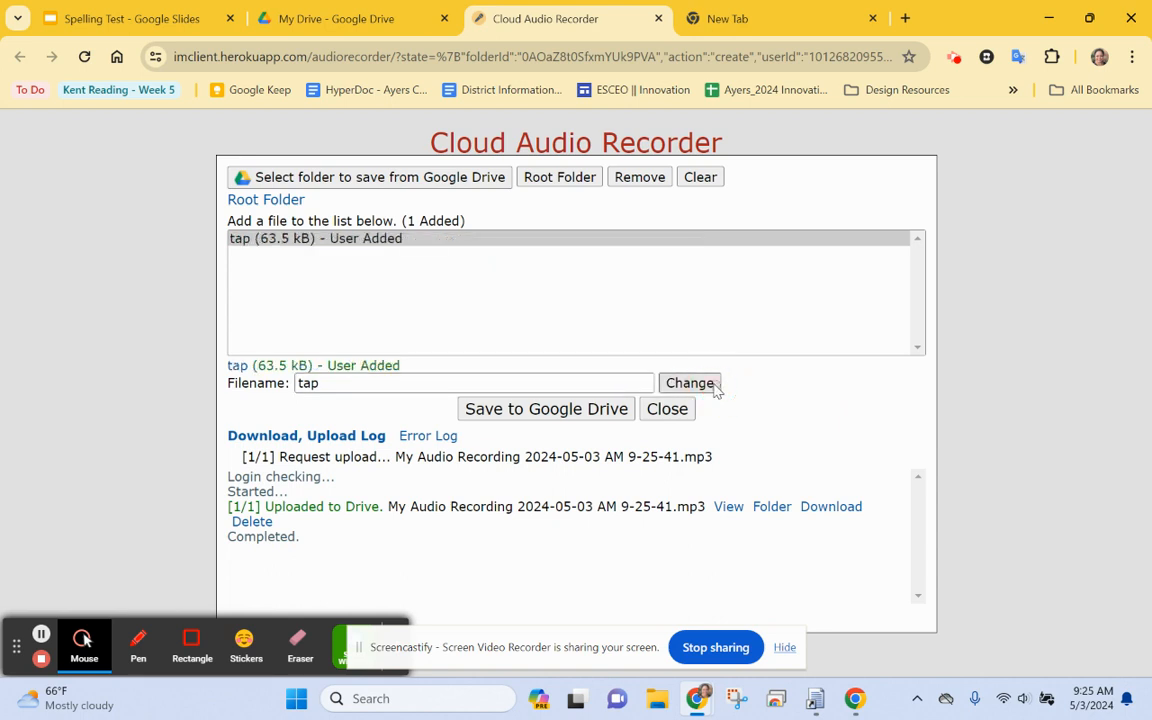
- Save the tap recording to Google Drive and close the Cloud Audio Recorder page
{"action": "left_click", "coordinate": [583, 412]}
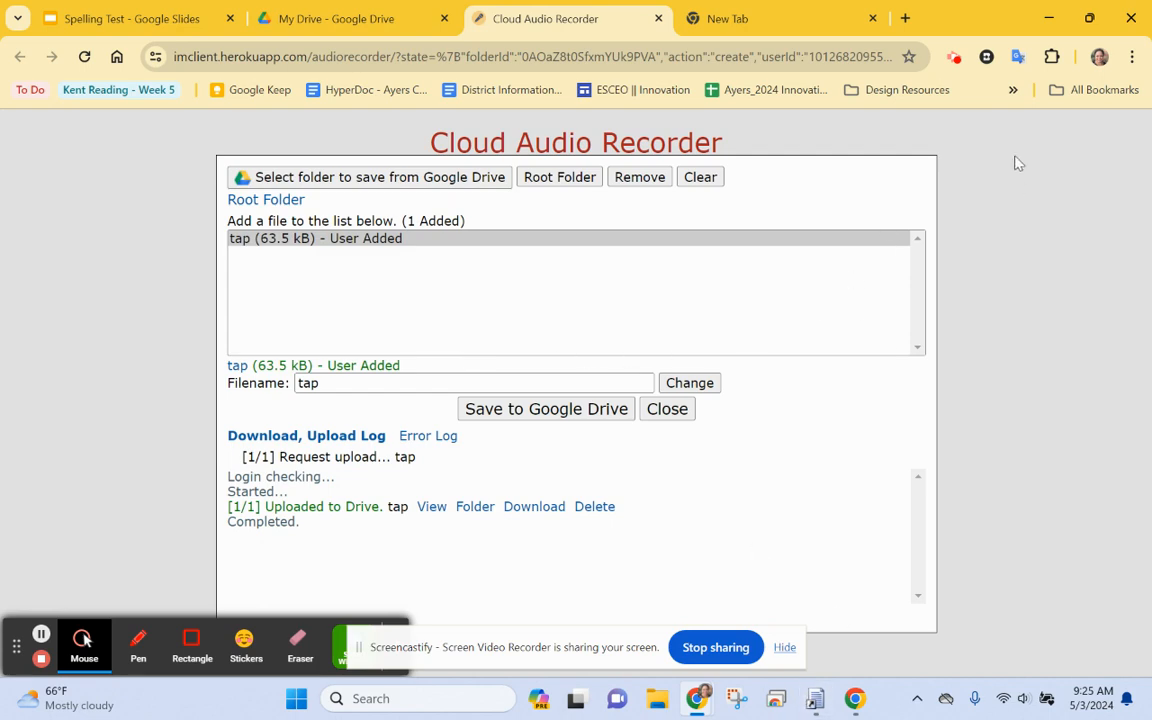
{"action": "left_click", "coordinate": [658, 18]}
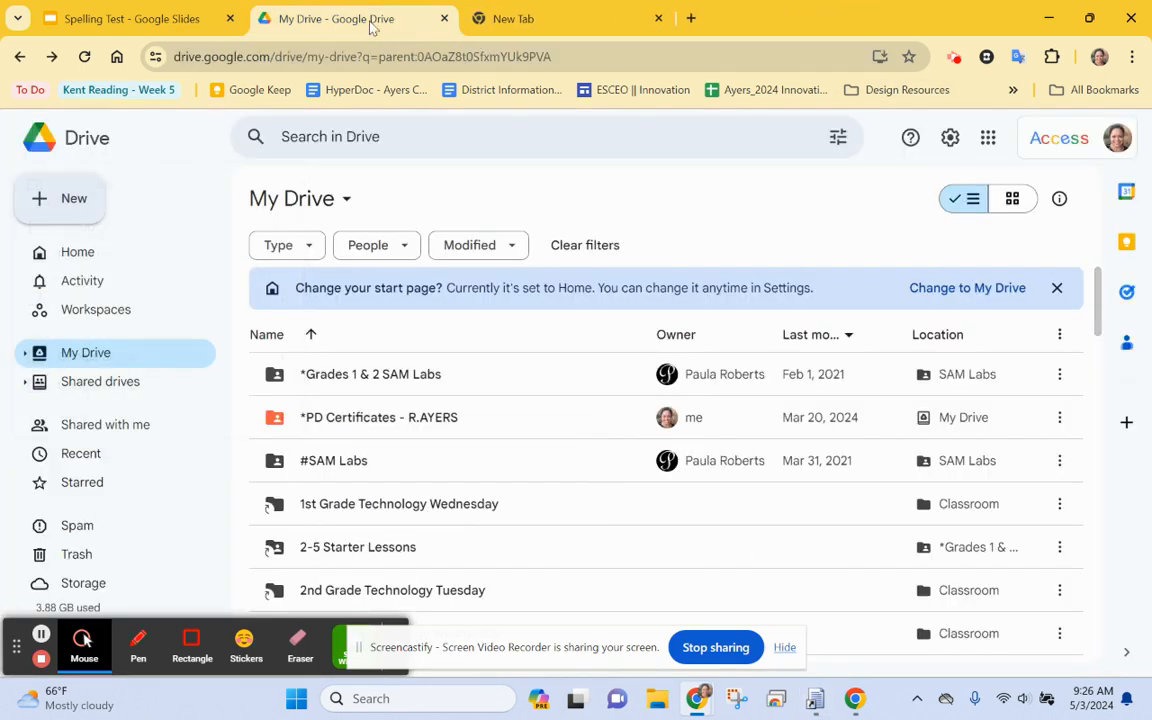
- Filter My Drive to show only audio files and reload the list
{"action": "left_click", "coordinate": [309, 248]}
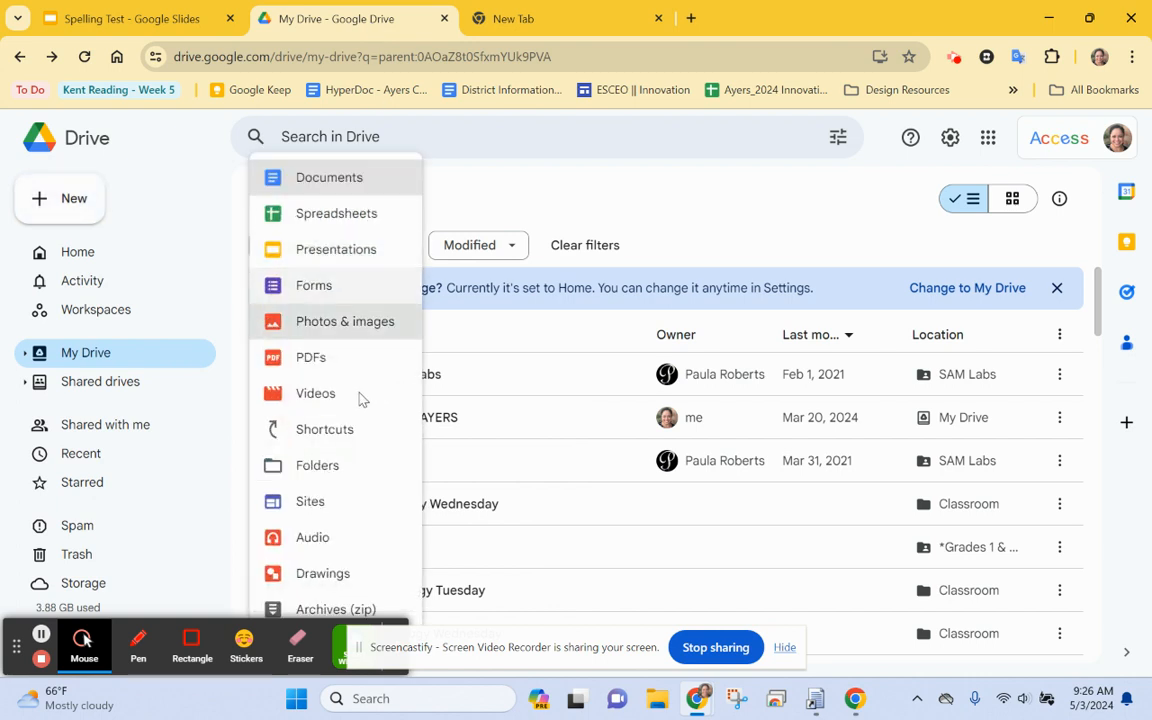
{"action": "left_click", "coordinate": [363, 538]}
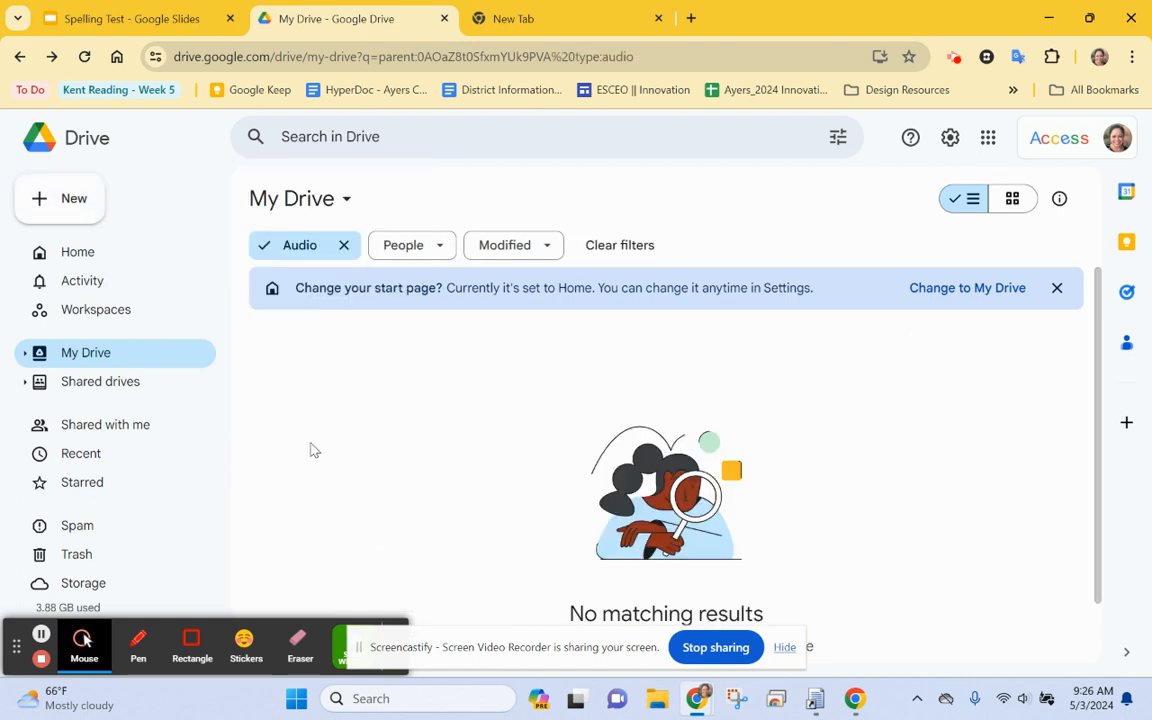
{"action": "left_click", "coordinate": [84, 56]}
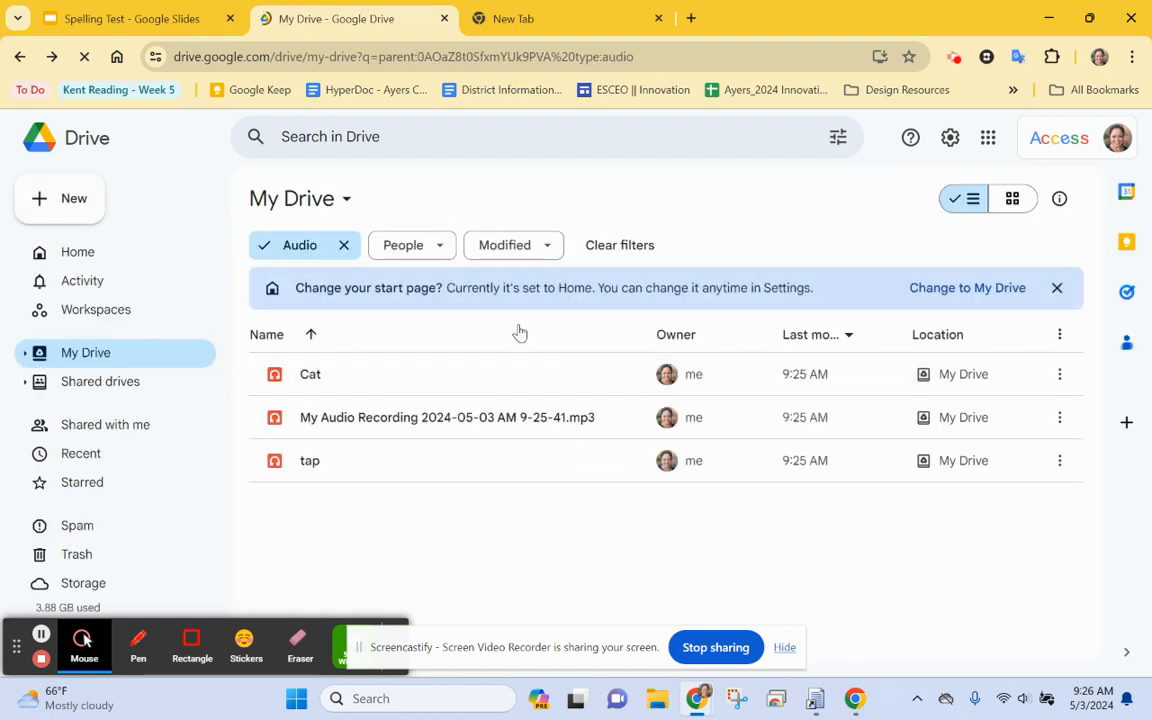
- Move the duplicate recording named My Audio Recording 2024-05-03 AM 9-25-41.mp3 to the trash
{"action": "left_click", "coordinate": [1060, 418]}
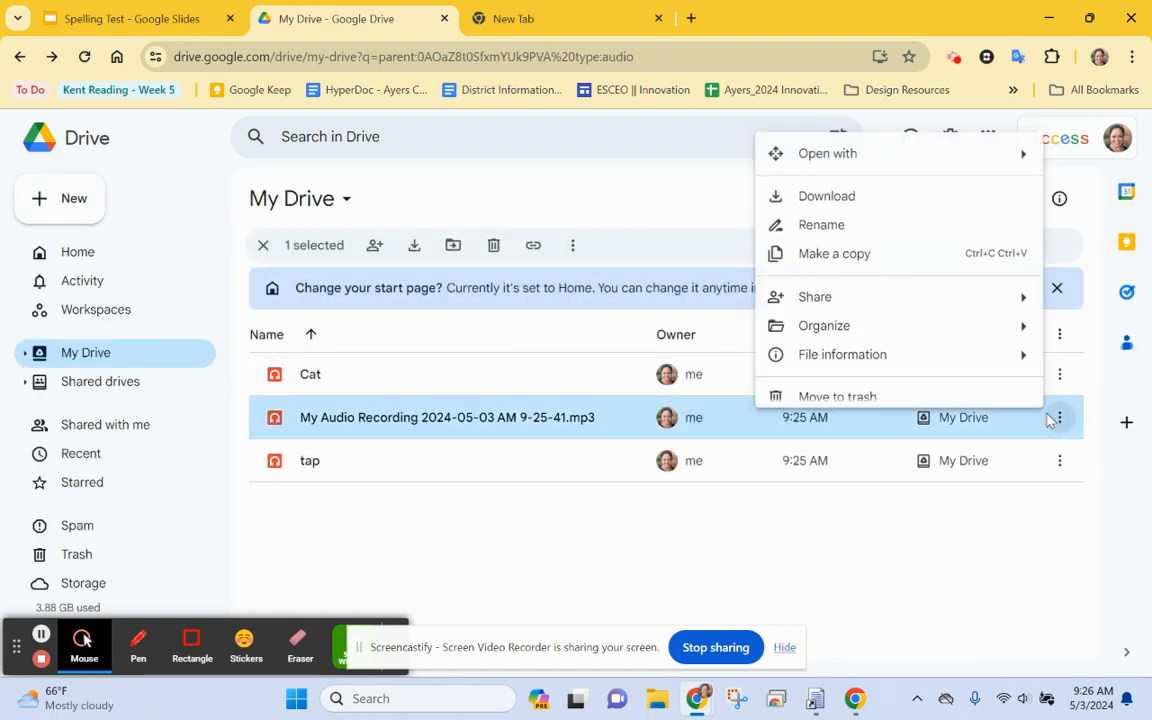
{"action": "left_click", "coordinate": [843, 404]}
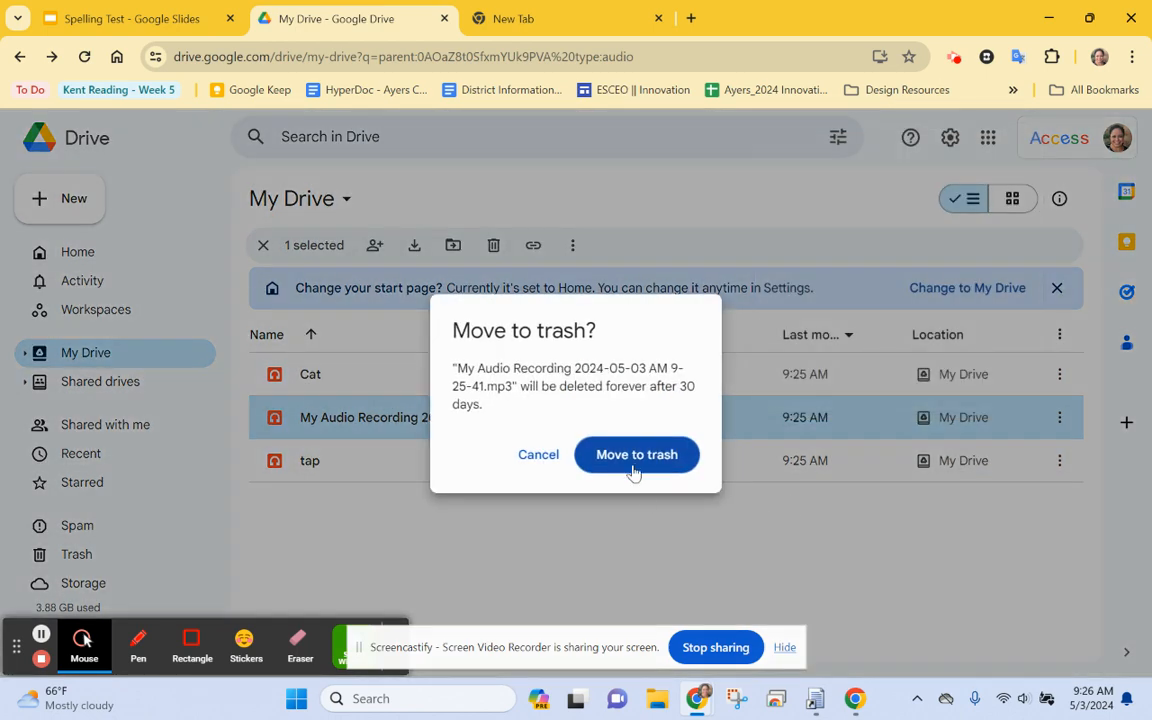
{"action": "left_click", "coordinate": [635, 462]}
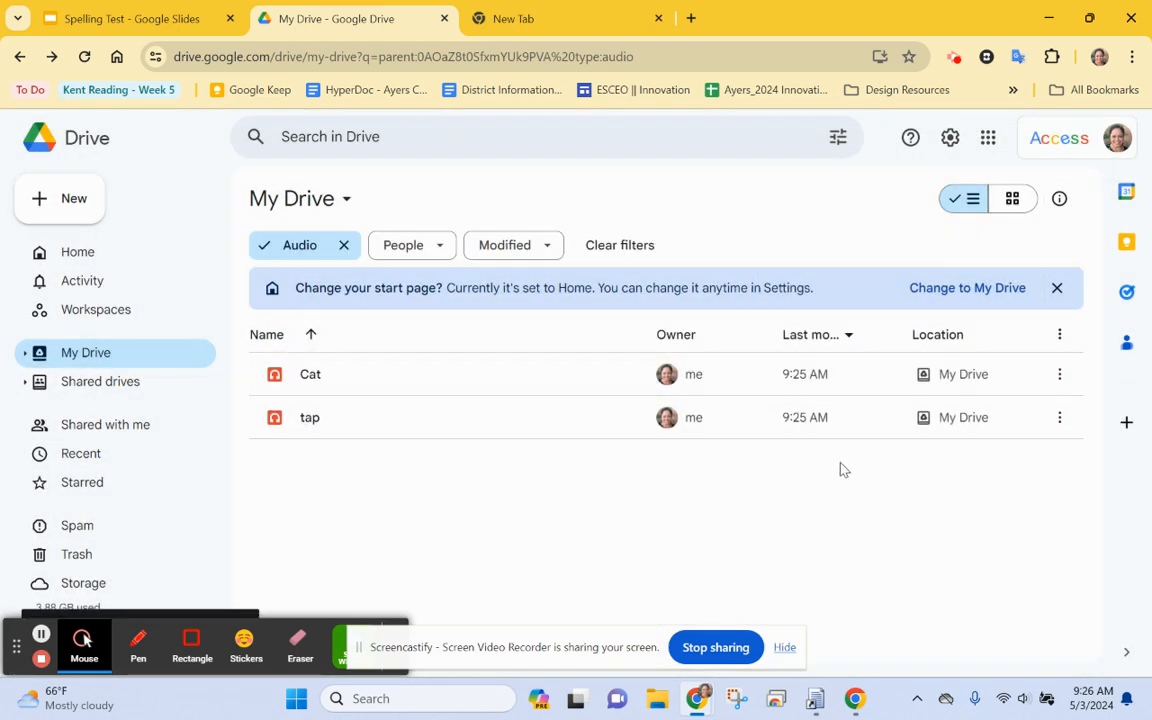
- In the Spelling Test presentation, draw a wide rectangle on slide 2 and move it down to just above the red bar
{"action": "left_click", "coordinate": [90, 22]}
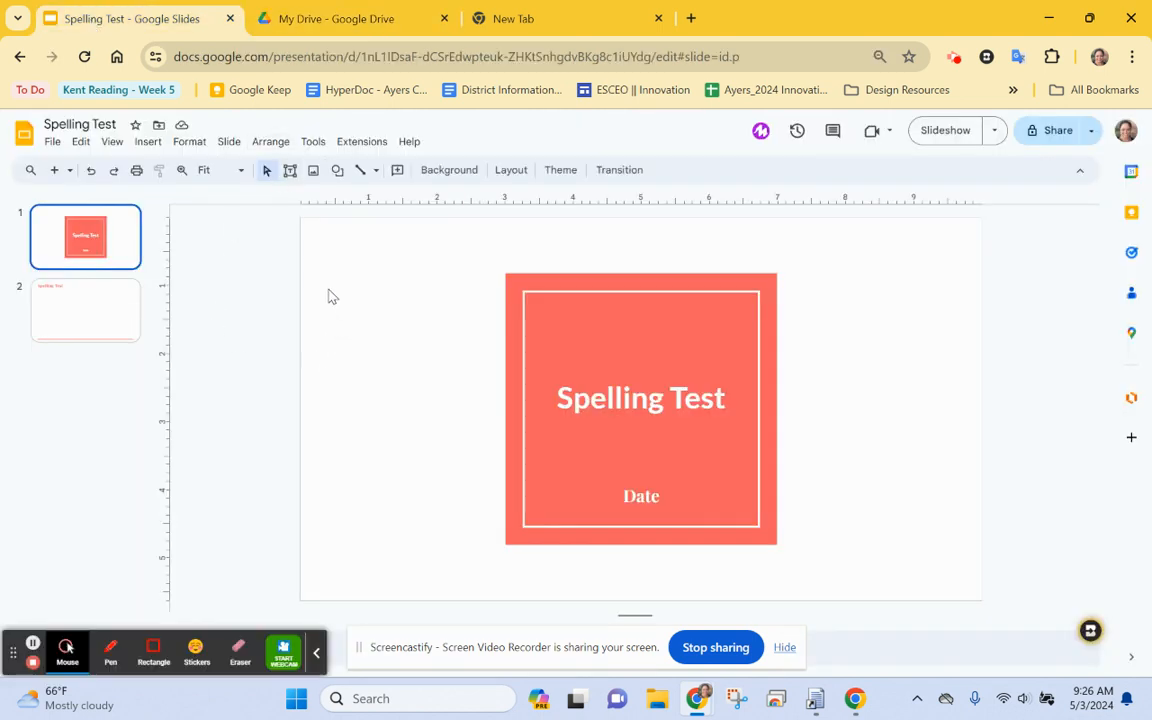
{"action": "left_click", "coordinate": [108, 321]}
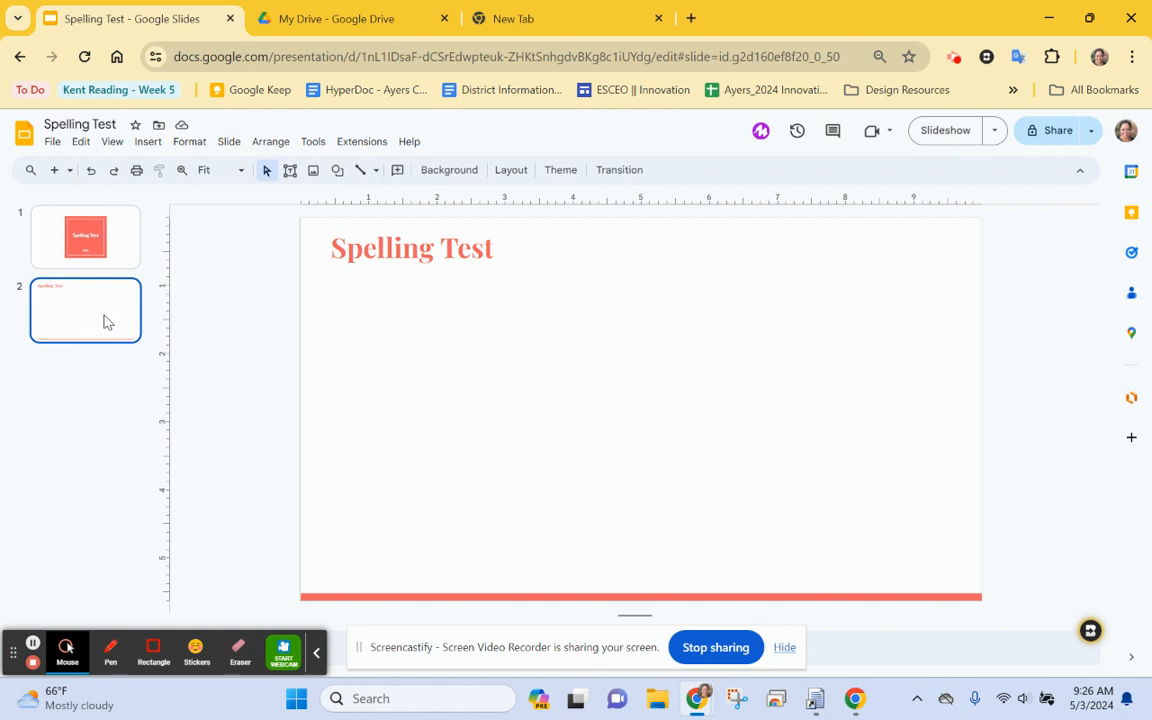
{"action": "left_click", "coordinate": [337, 172]}
{"action": "mouse_move", "coordinate": [354, 205]}
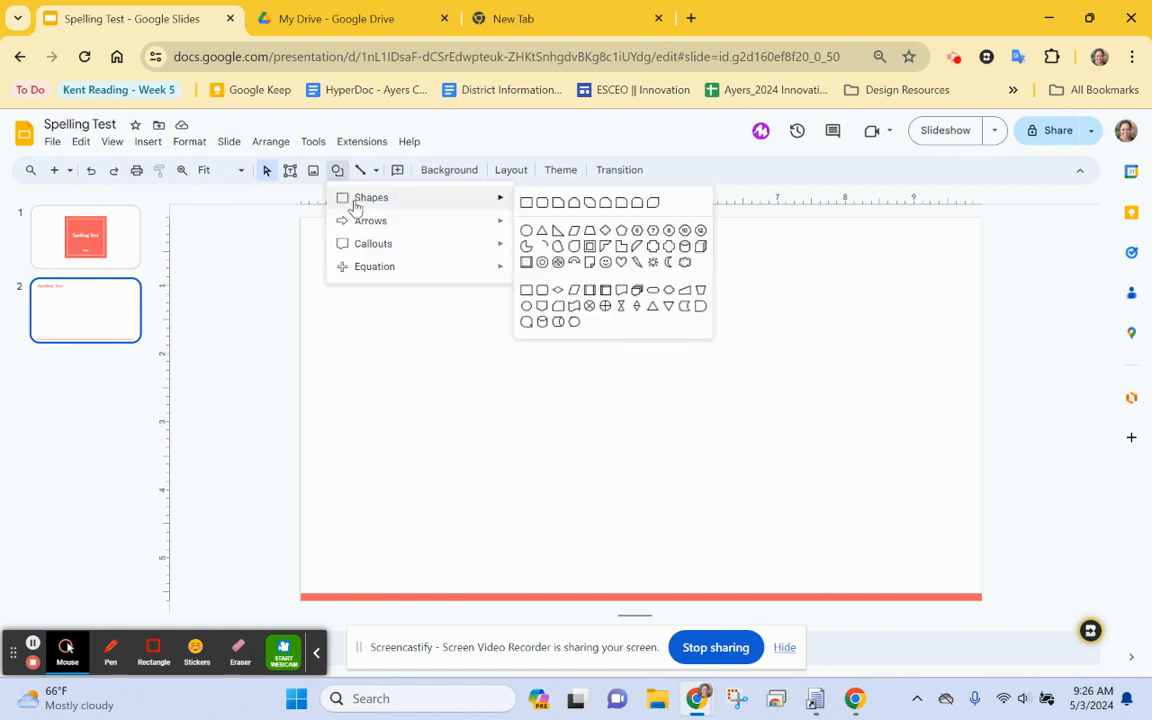
{"action": "left_click", "coordinate": [525, 202]}
{"action": "left_click_drag", "start_coordinate": [345, 291], "coordinate": [942, 398]}
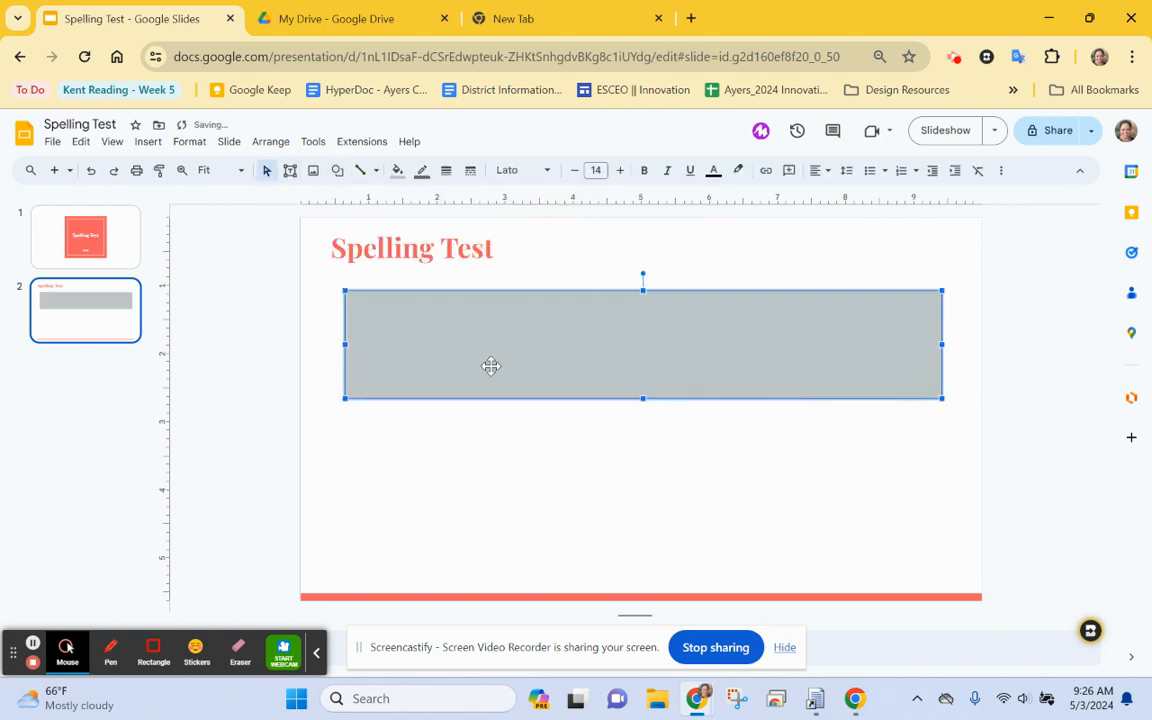
{"action": "left_click_drag", "start_coordinate": [560, 351], "coordinate": [558, 520]}
{"action": "left_click", "coordinate": [489, 368]}
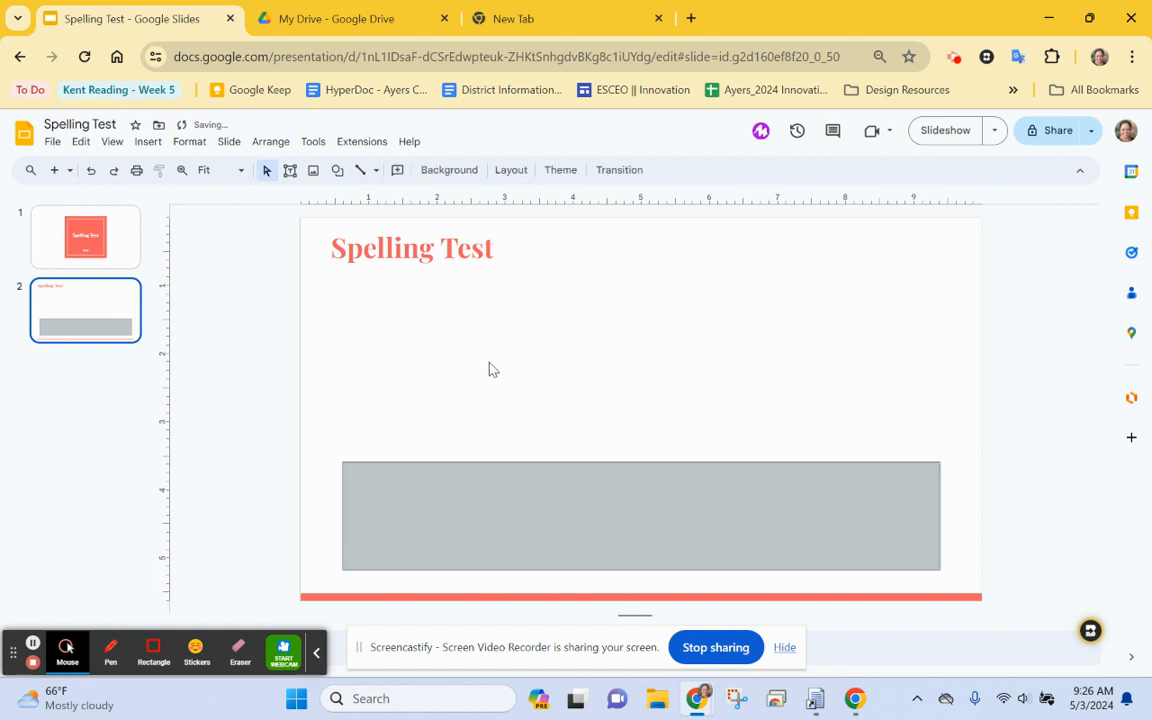
- Fill the rectangle on slide 2 with light yellow
{"action": "left_click", "coordinate": [576, 481]}
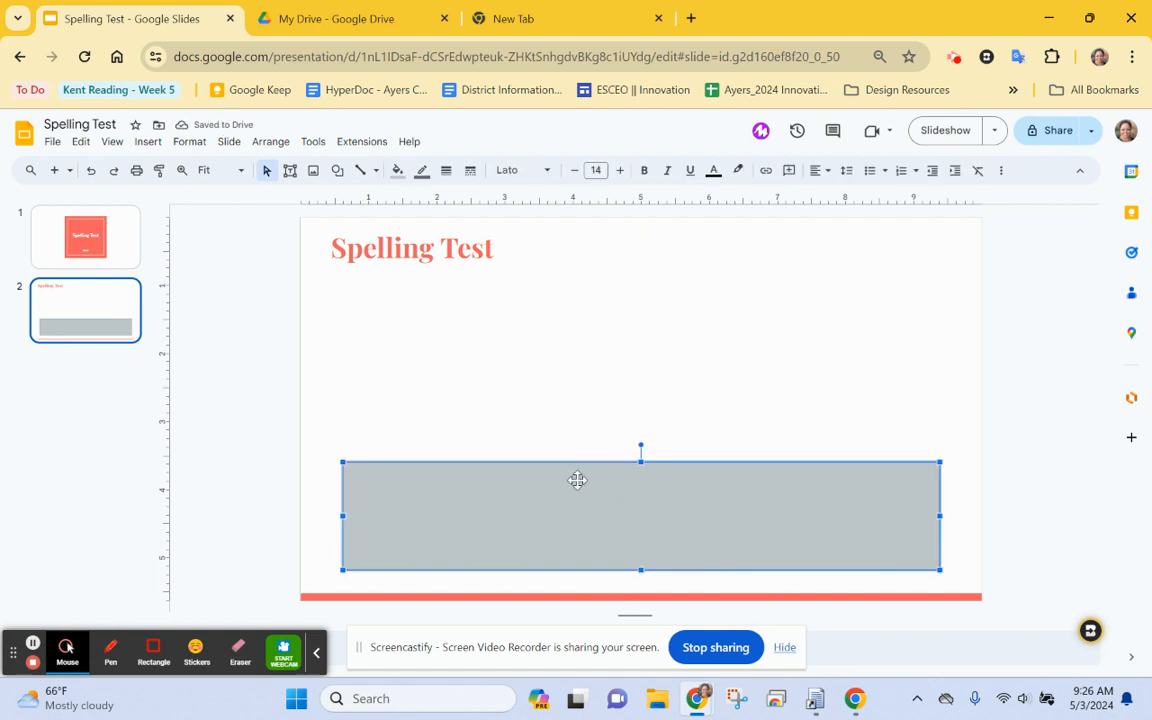
{"action": "left_click", "coordinate": [397, 170]}
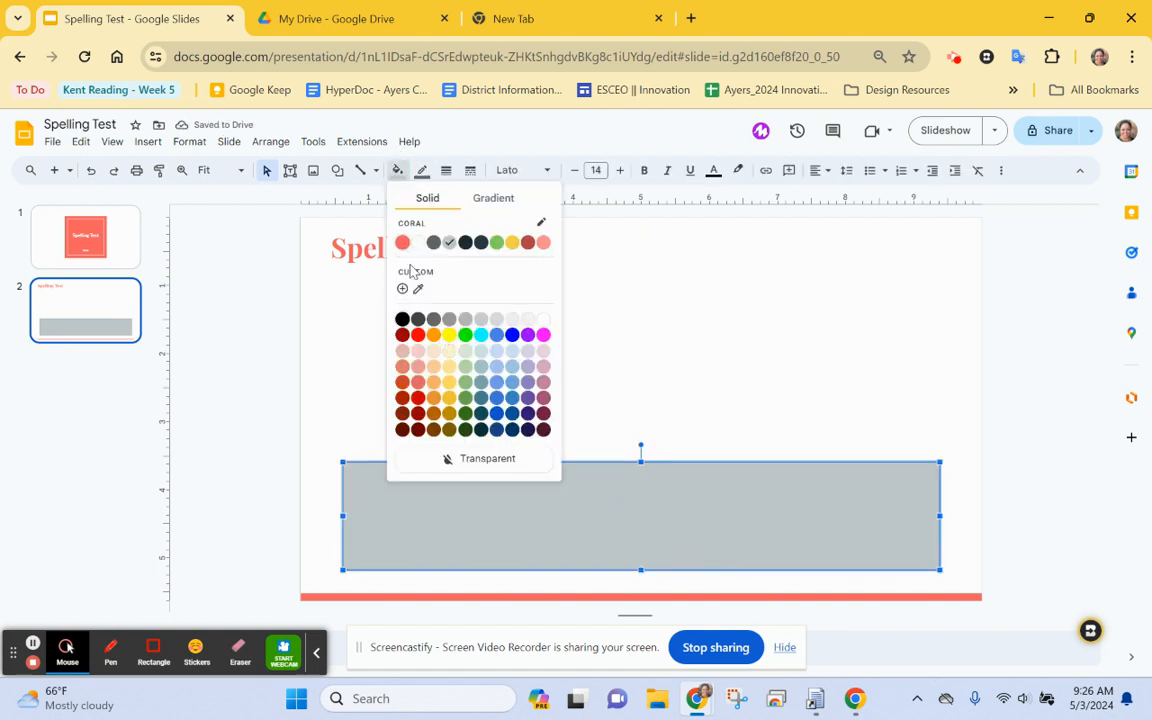
{"action": "left_click", "coordinate": [450, 355]}
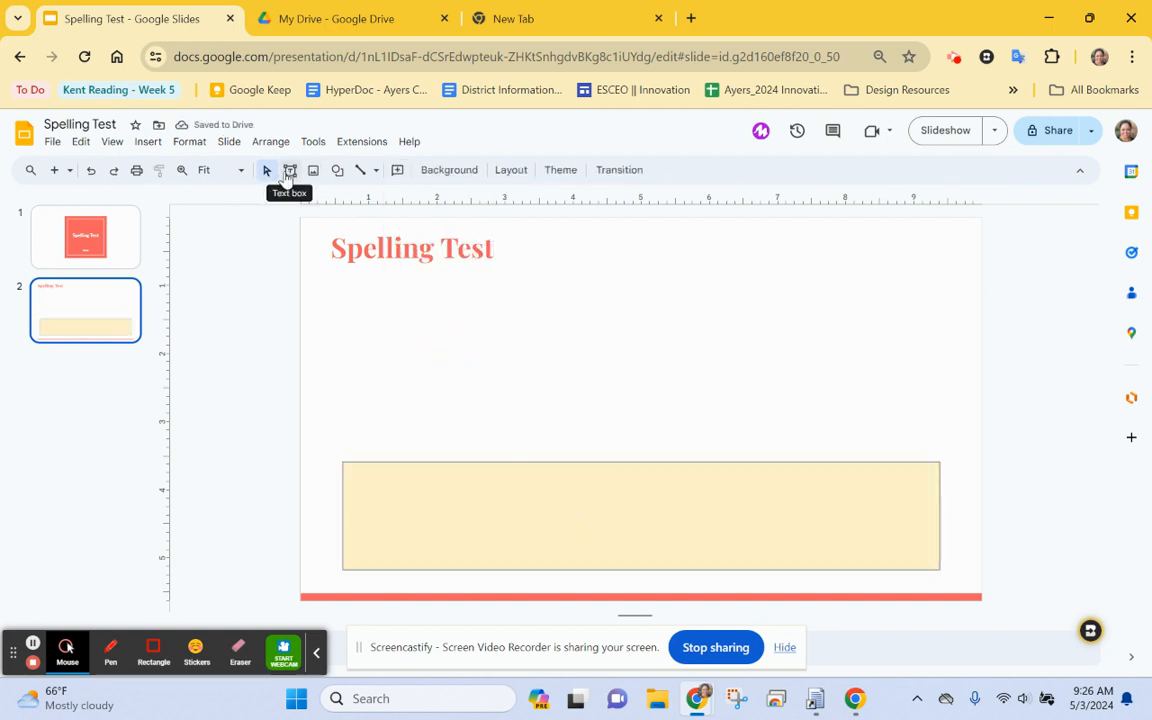
- Add a small text box beside the Spelling Test title on slide 2 and enter "Questio" in it
{"action": "left_click", "coordinate": [290, 170]}
{"action": "left_click_drag", "start_coordinate": [526, 239], "coordinate": [605, 333]}
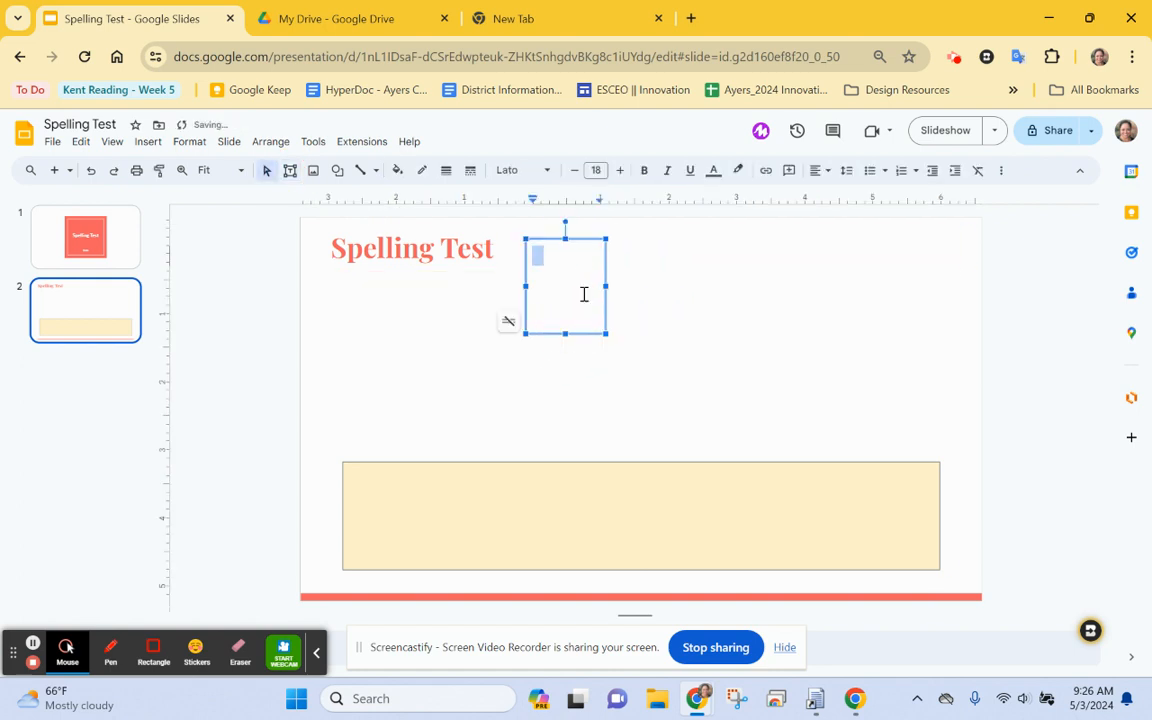
{"action": "type", "text": "Questio"}
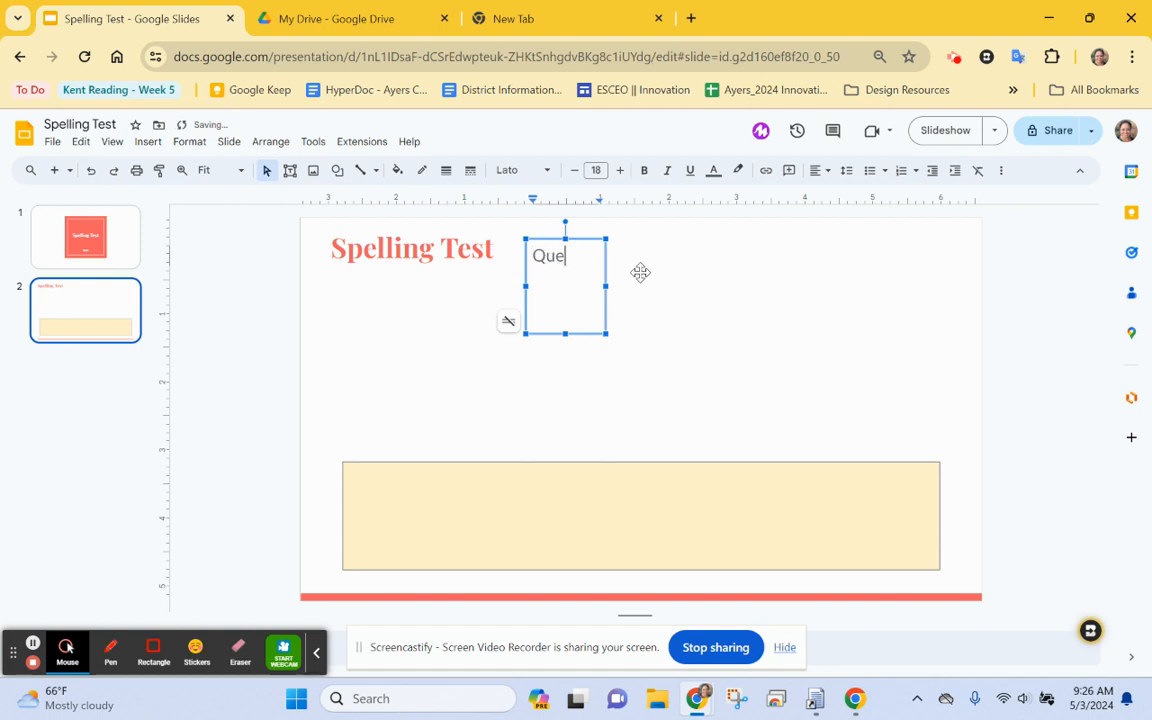
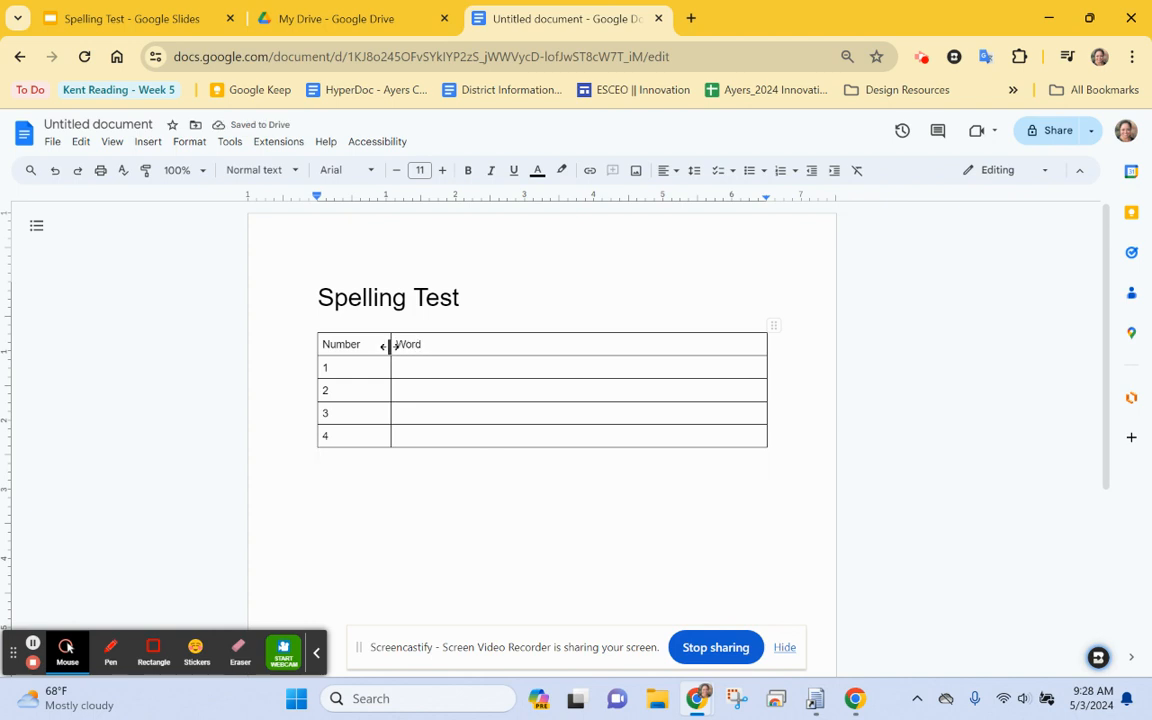
- In the Spelling Test document's table, narrow the Number column and format rows 1 to 4 in 14 pt Lato
{"action": "left_click_drag", "start_coordinate": [389, 344], "coordinate": [438, 432]}
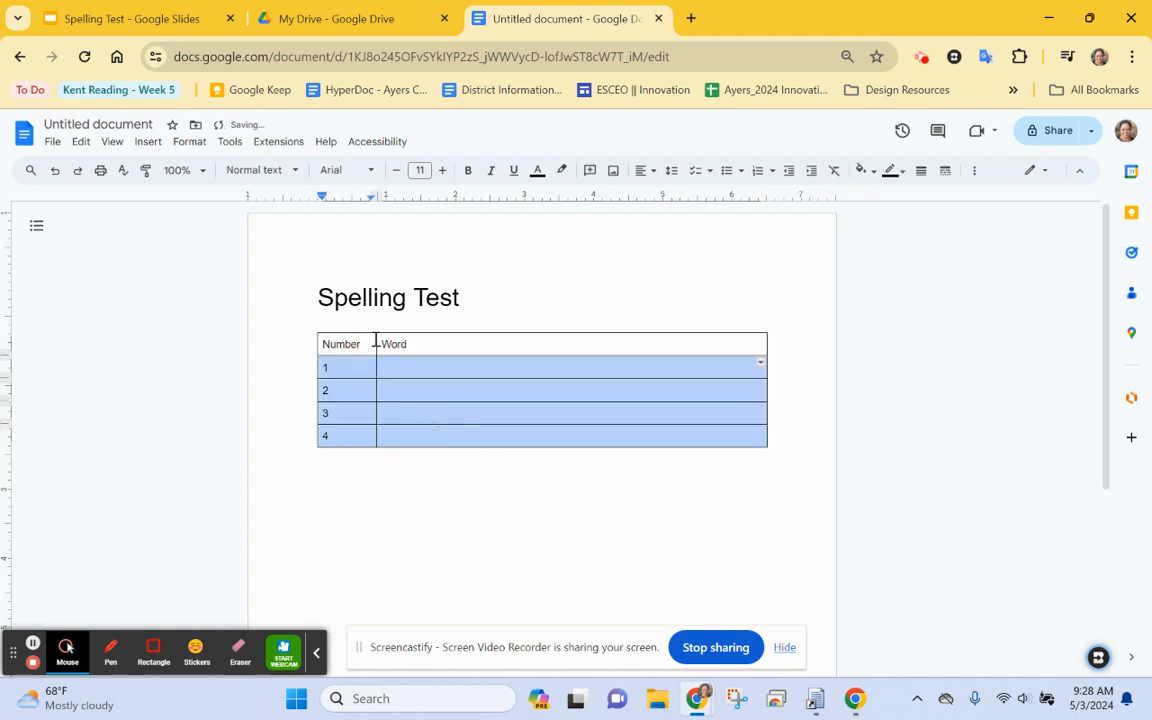
{"action": "left_click", "coordinate": [420, 170]}
{"action": "left_click", "coordinate": [421, 308]}
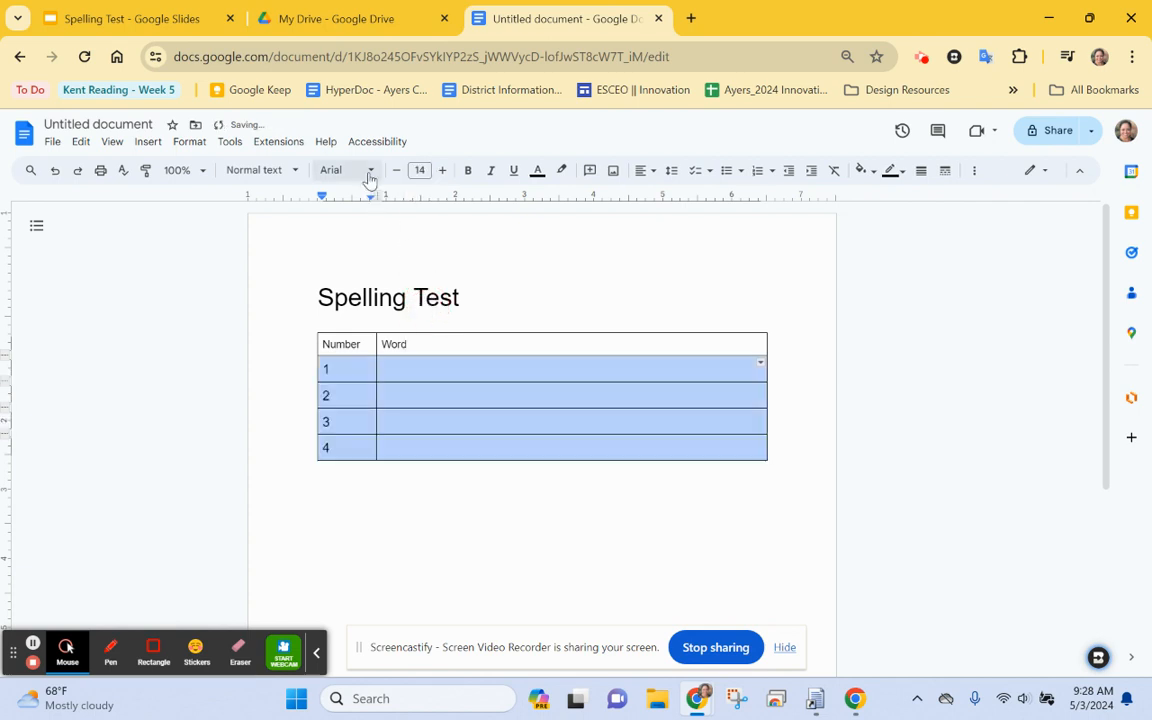
{"action": "left_click", "coordinate": [362, 170]}
{"action": "left_click", "coordinate": [402, 262]}
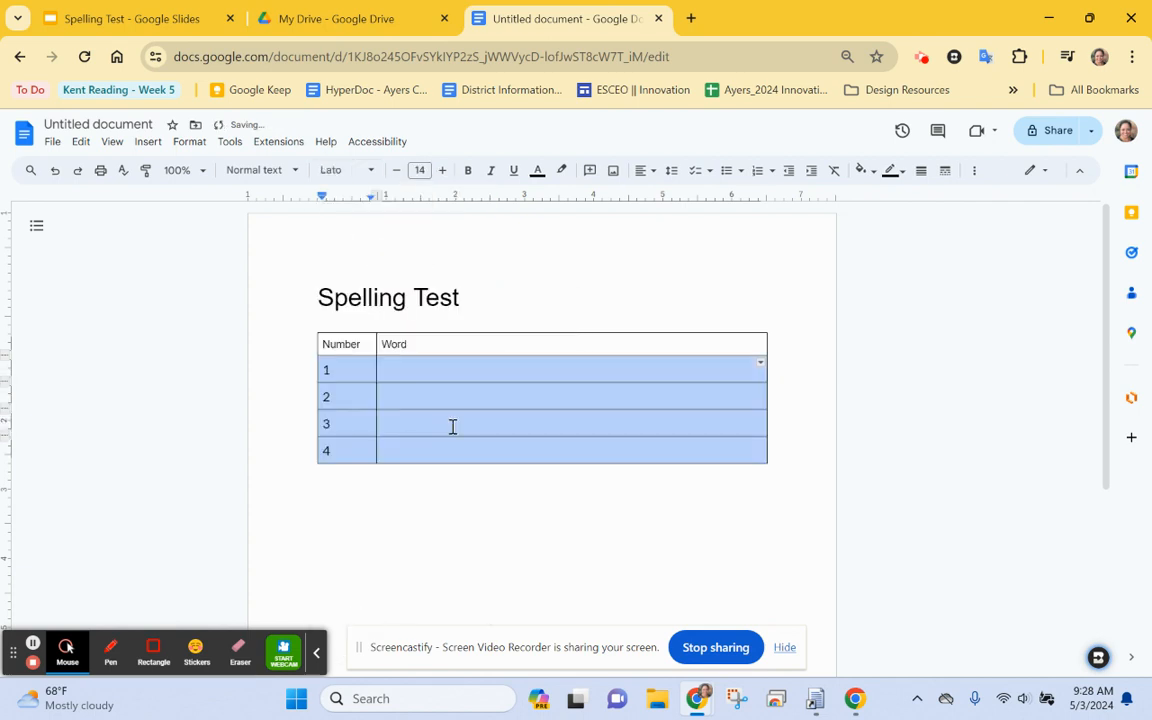
{"action": "left_click", "coordinate": [419, 370]}
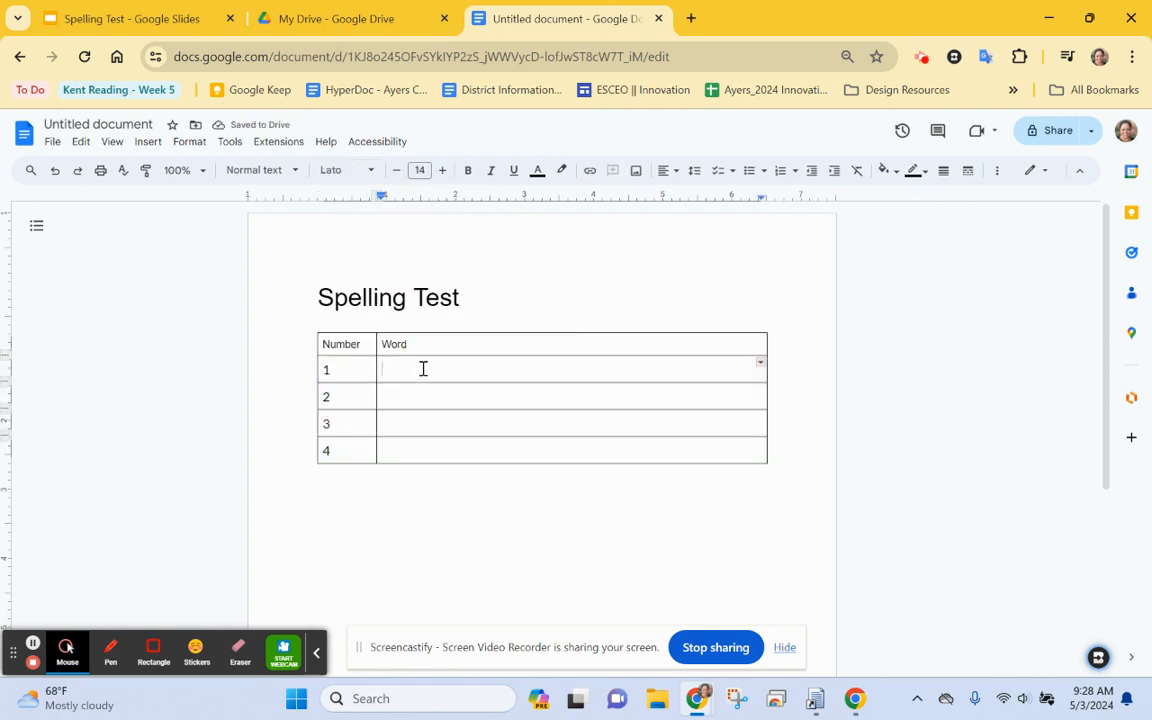
{"action": "left_click", "coordinate": [152, 145]}
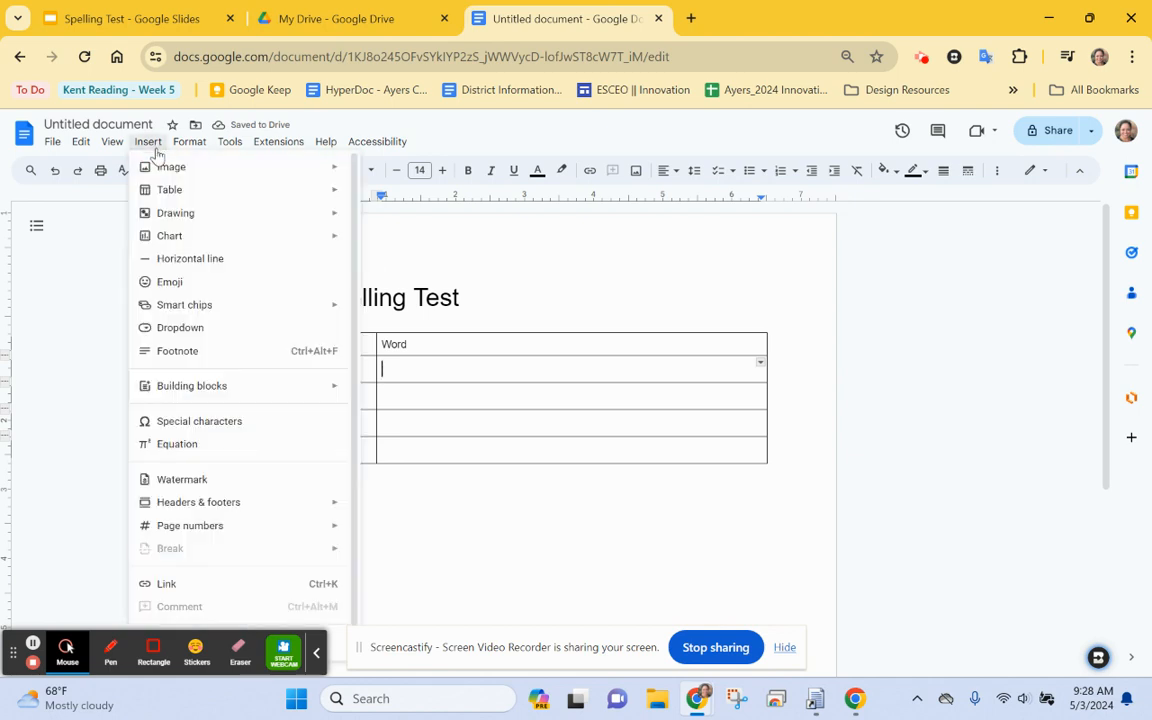
{"action": "scroll", "coordinate": [248, 592], "scroll_direction": "down", "scroll_amount": 1}
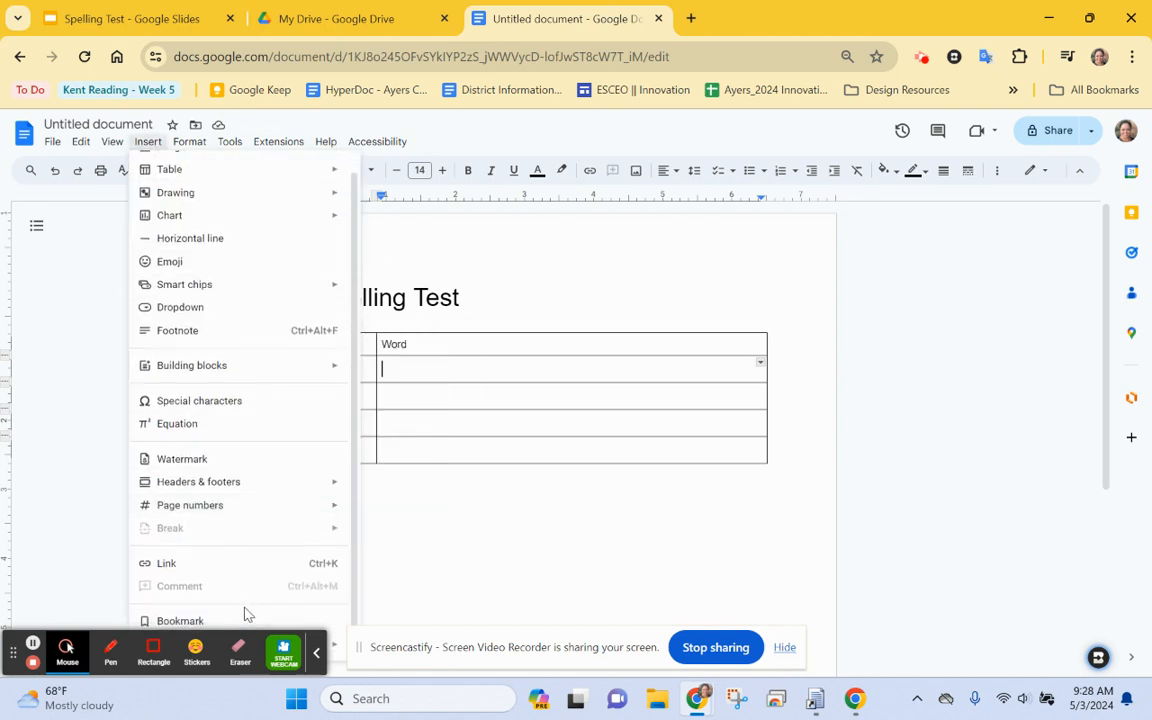
{"action": "mouse_move", "coordinate": [232, 170]}
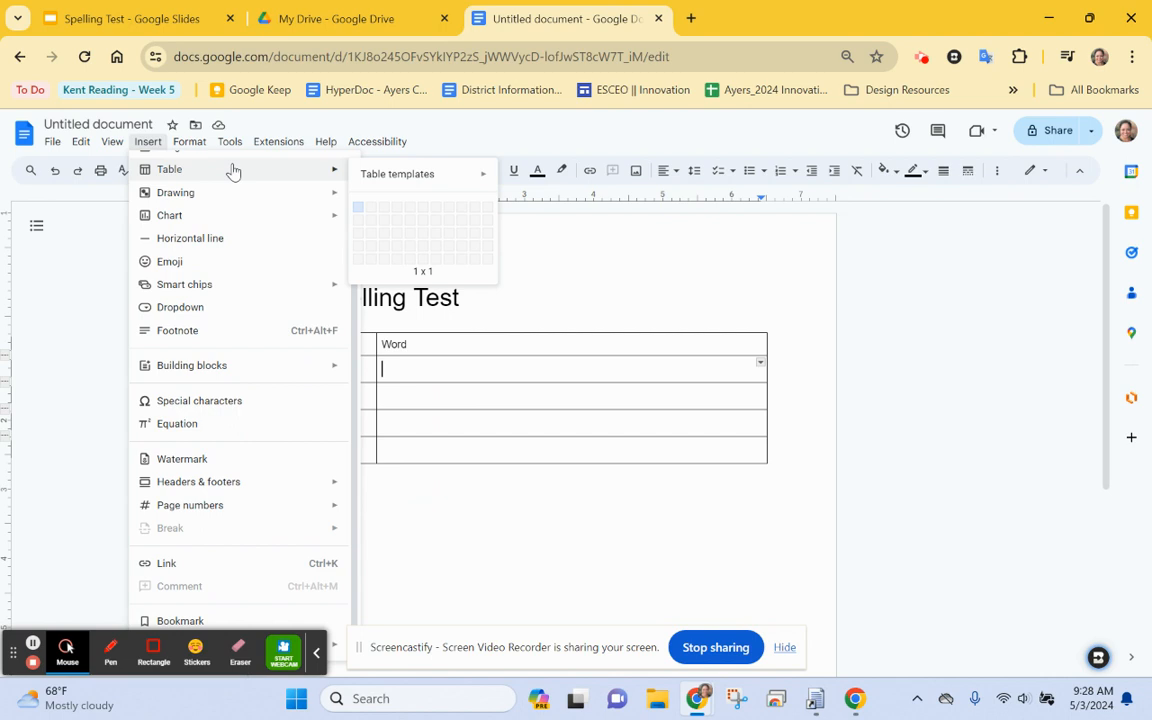
{"action": "left_click", "coordinate": [532, 297]}
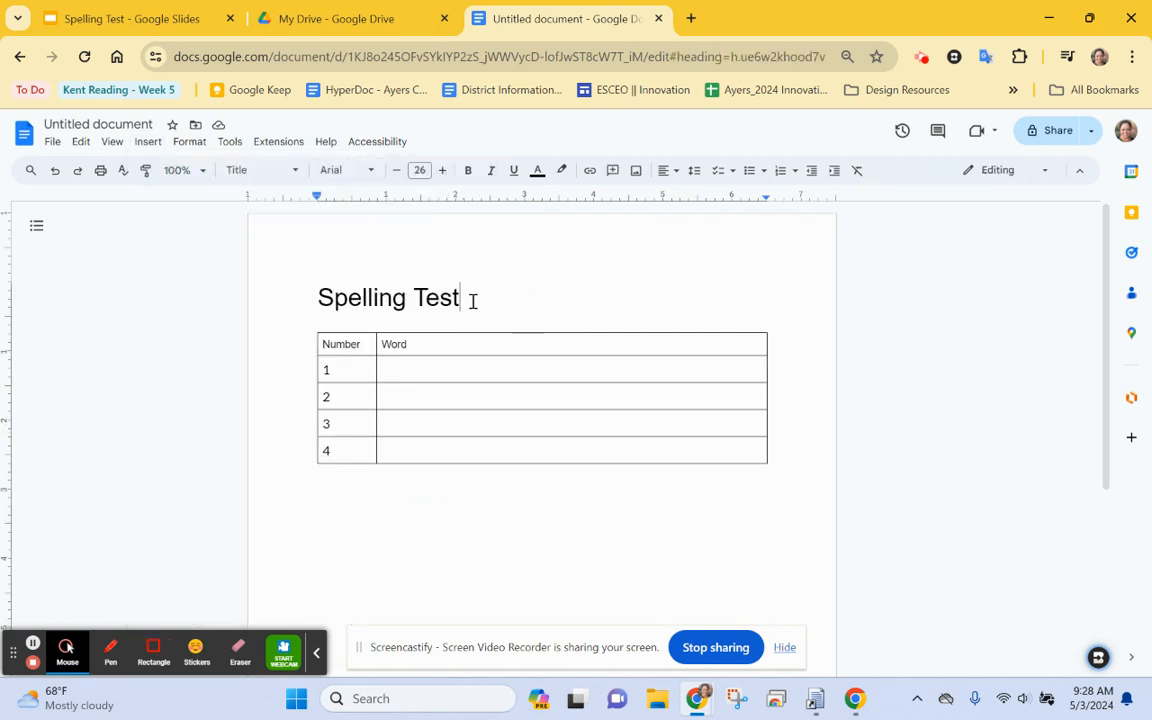
- Switch to Google Drive and copy the sharing link of the Cat recording
{"action": "double_click", "coordinate": [328, 371]}
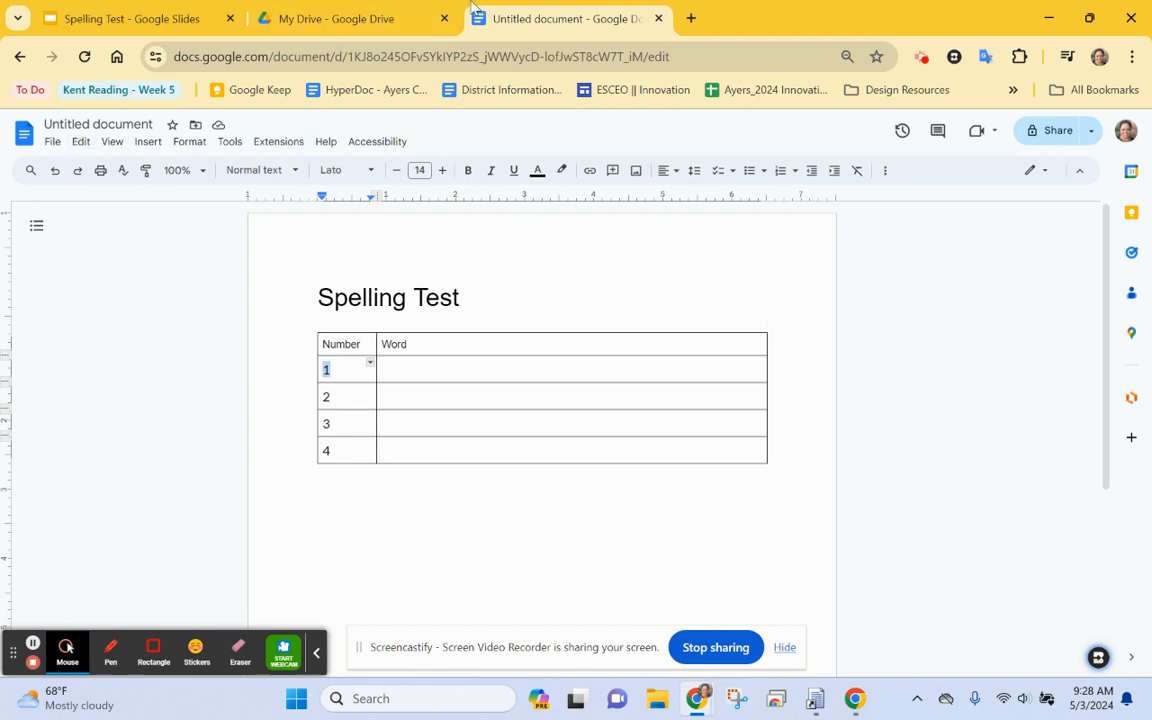
{"action": "left_click", "coordinate": [380, 18]}
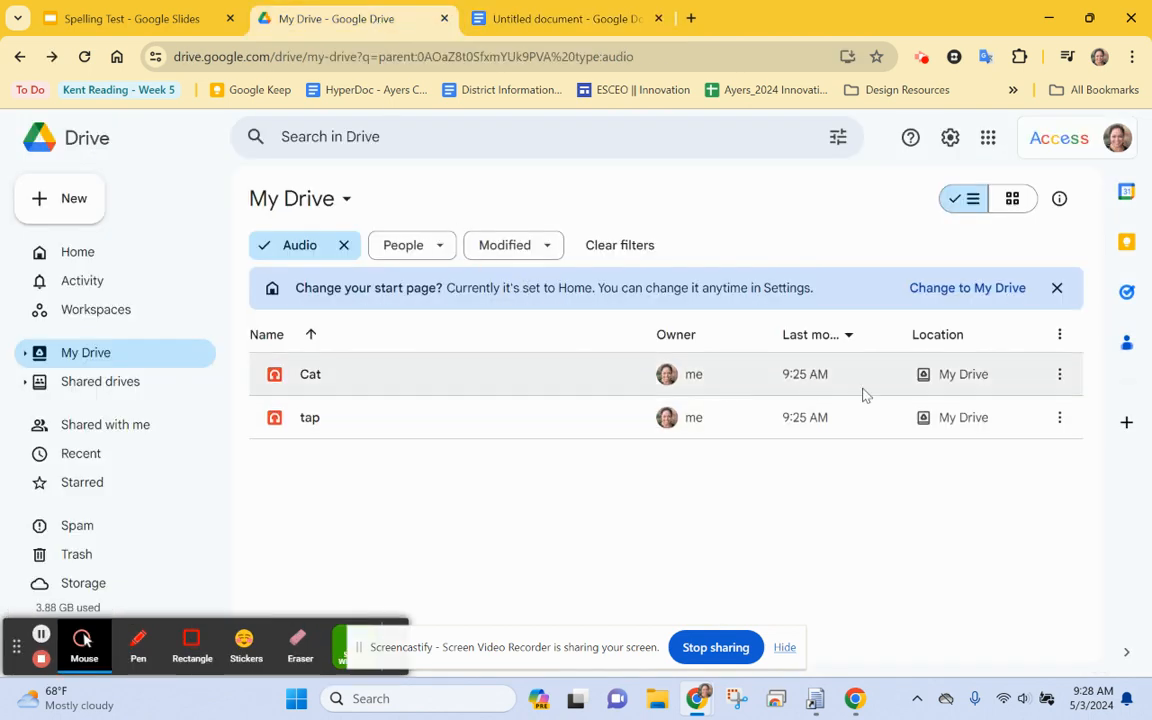
{"action": "left_click", "coordinate": [1059, 374]}
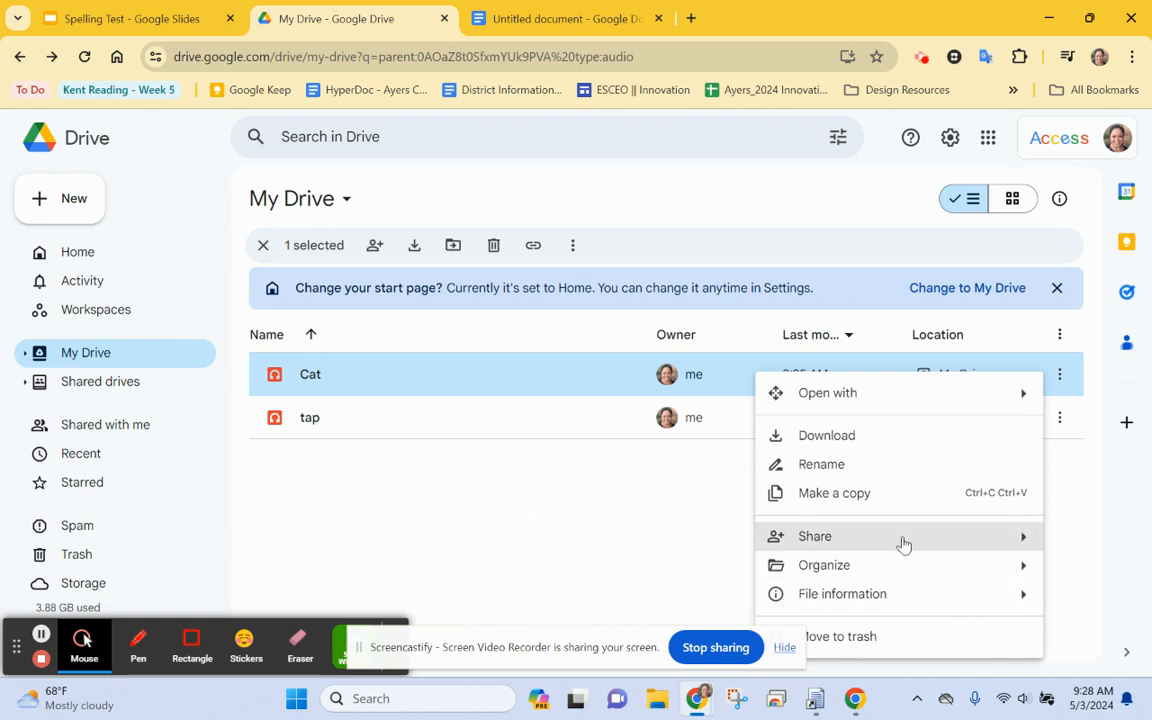
{"action": "mouse_move", "coordinate": [903, 543]}
{"action": "left_click", "coordinate": [627, 573]}
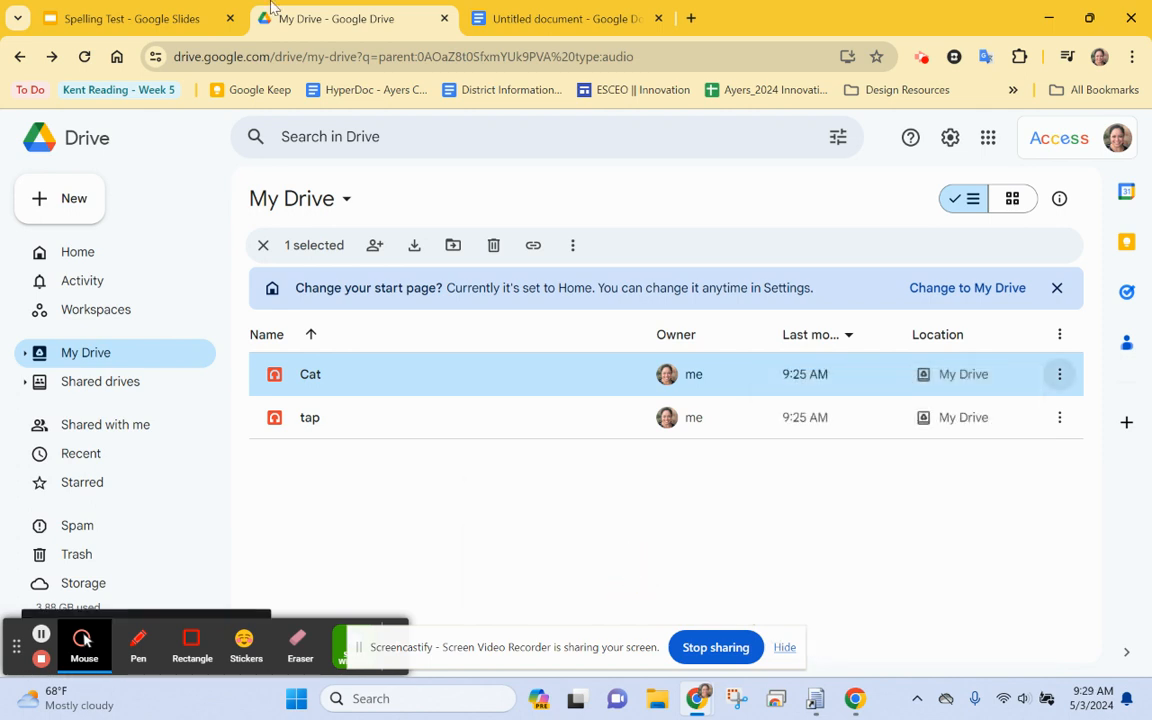
- Switch to the Spelling Test document and link the number 1 in the table to the copied Cat recording
{"action": "left_click", "coordinate": [123, 16]}
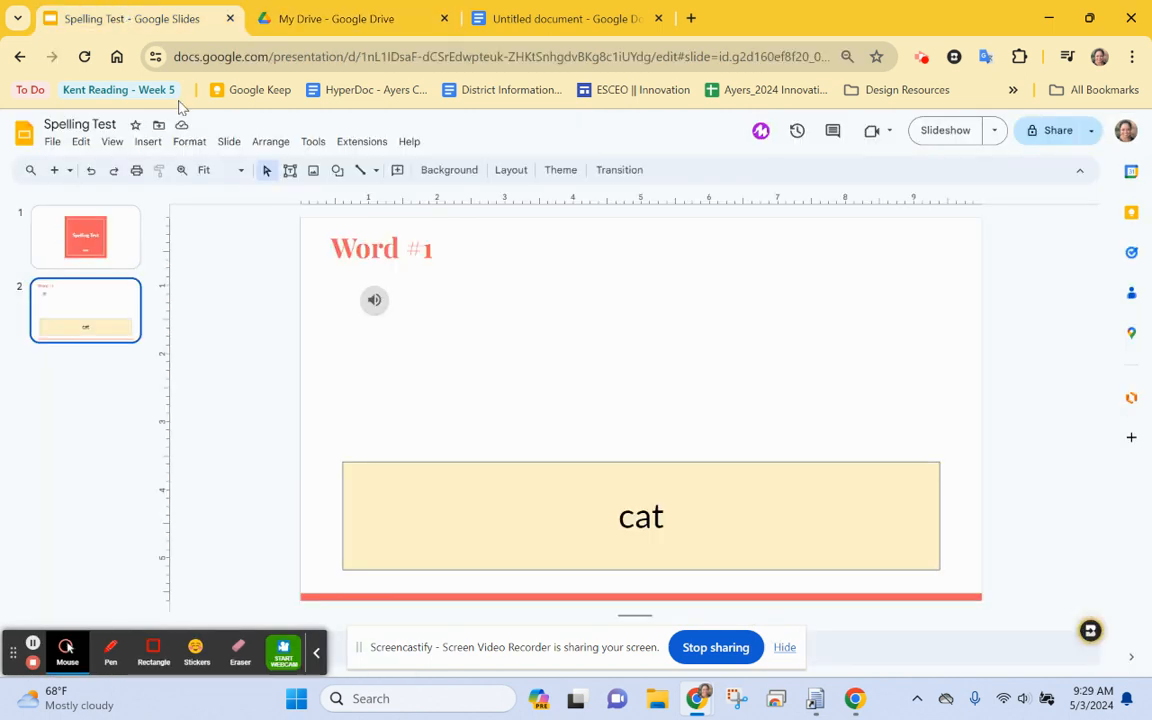
{"action": "left_click", "coordinate": [505, 20]}
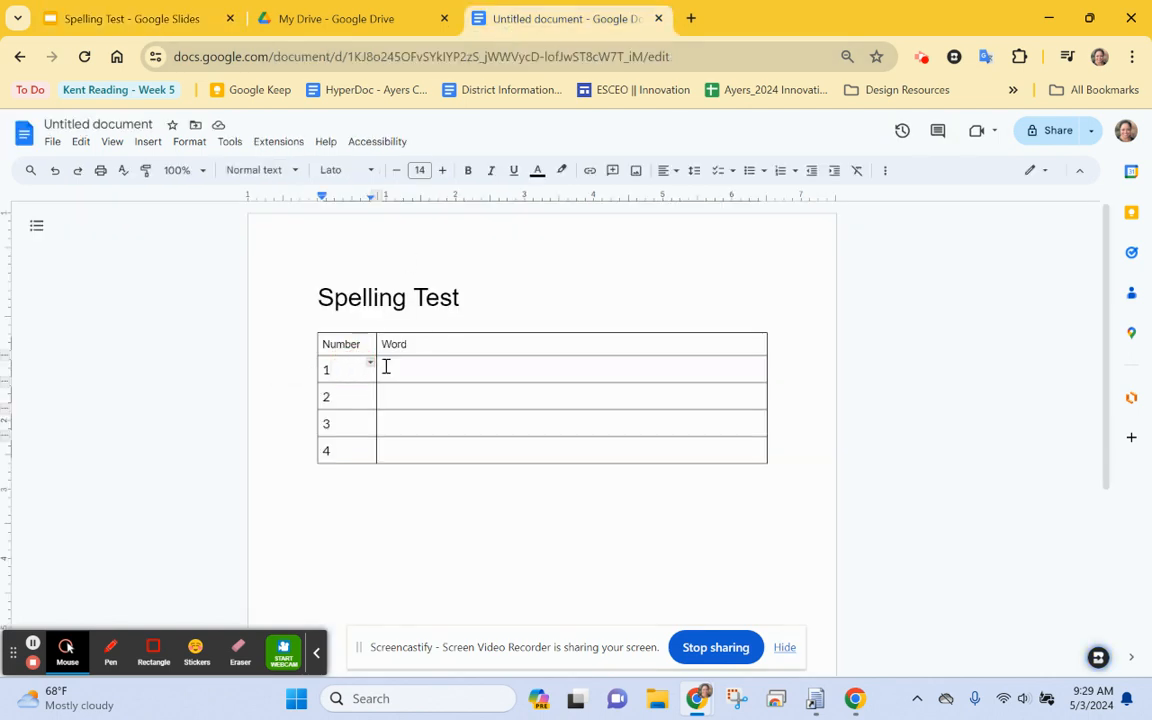
{"action": "left_click", "coordinate": [361, 377]}
{"action": "double_click", "coordinate": [321, 372]}
{"action": "left_click", "coordinate": [589, 170]}
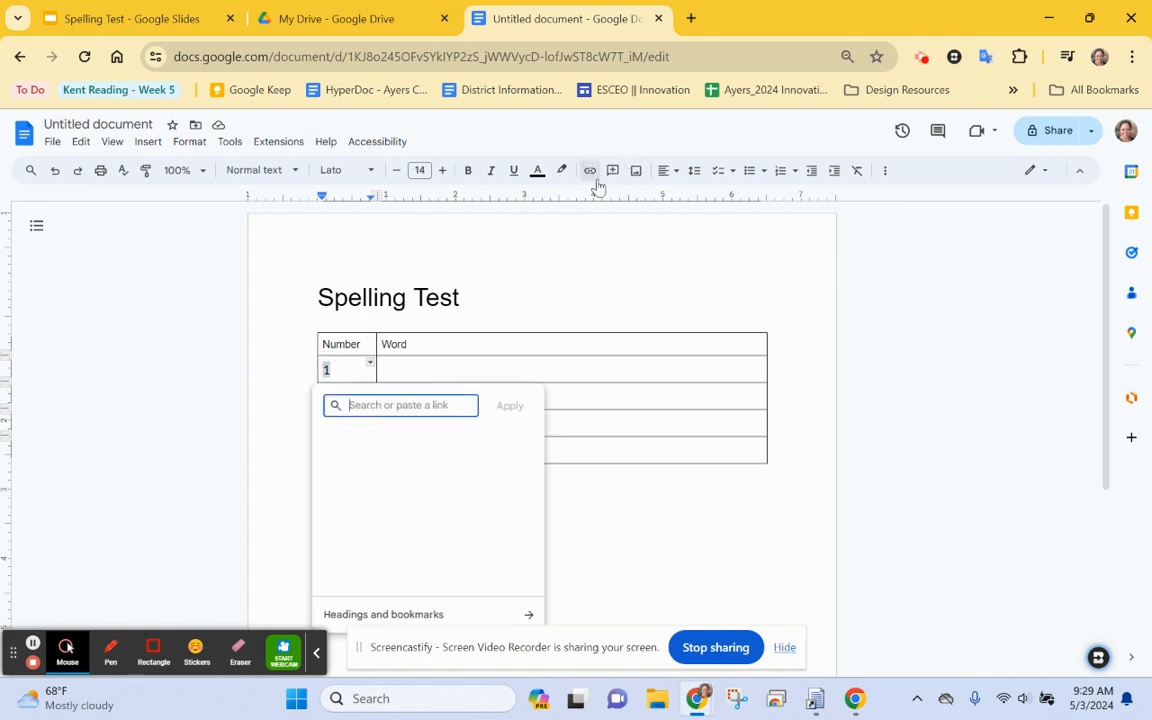
{"action": "key", "text": "ctrl+v"}
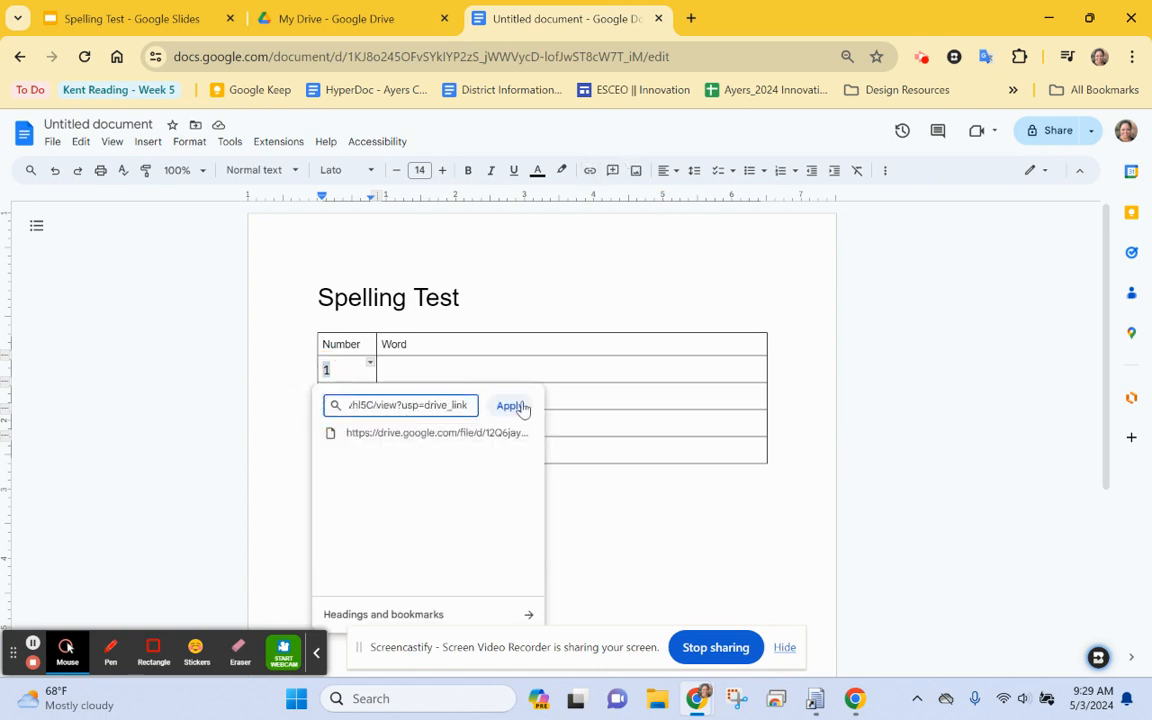
{"action": "left_click", "coordinate": [512, 405]}
- Open the Cat recording from the link on number 1, play and pause it, and close its page
{"action": "mouse_move", "coordinate": [327, 373]}
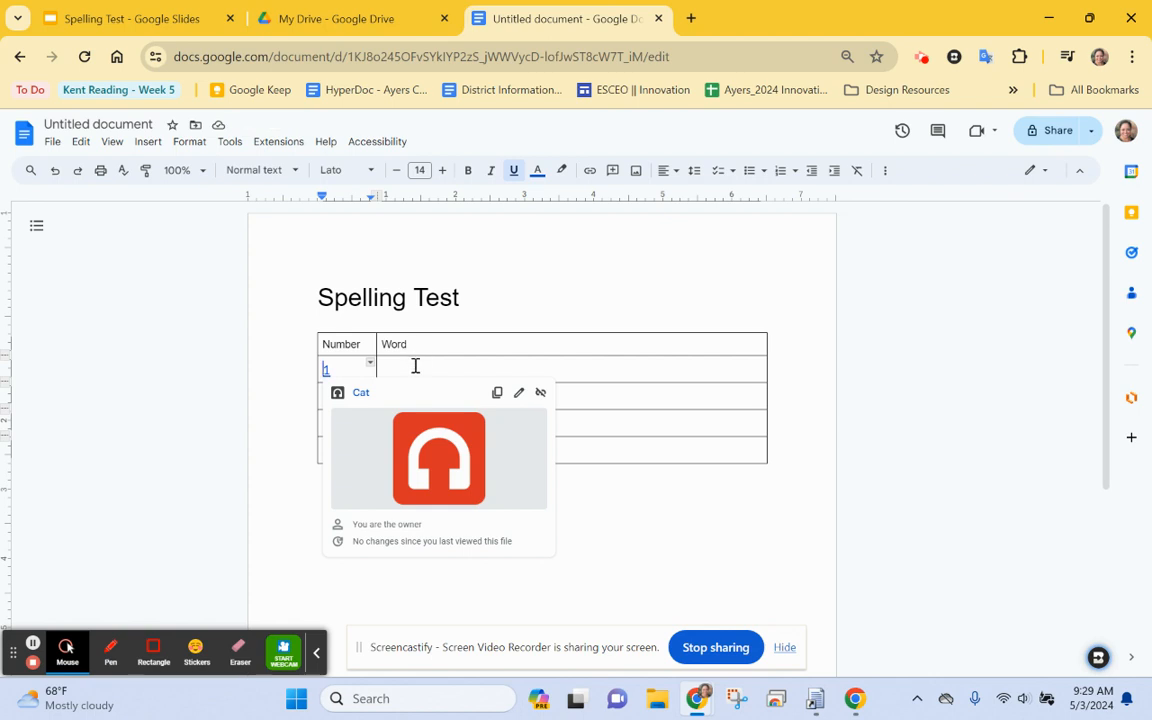
{"action": "left_click", "coordinate": [362, 394]}
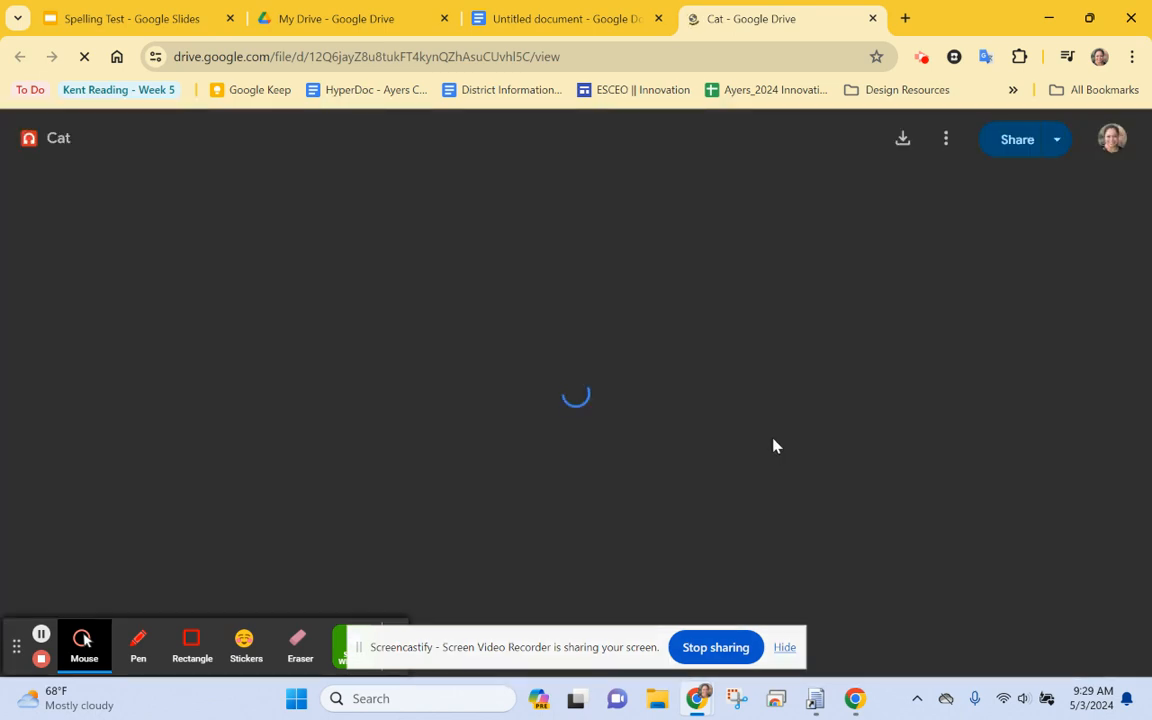
{"action": "left_click", "coordinate": [449, 479]}
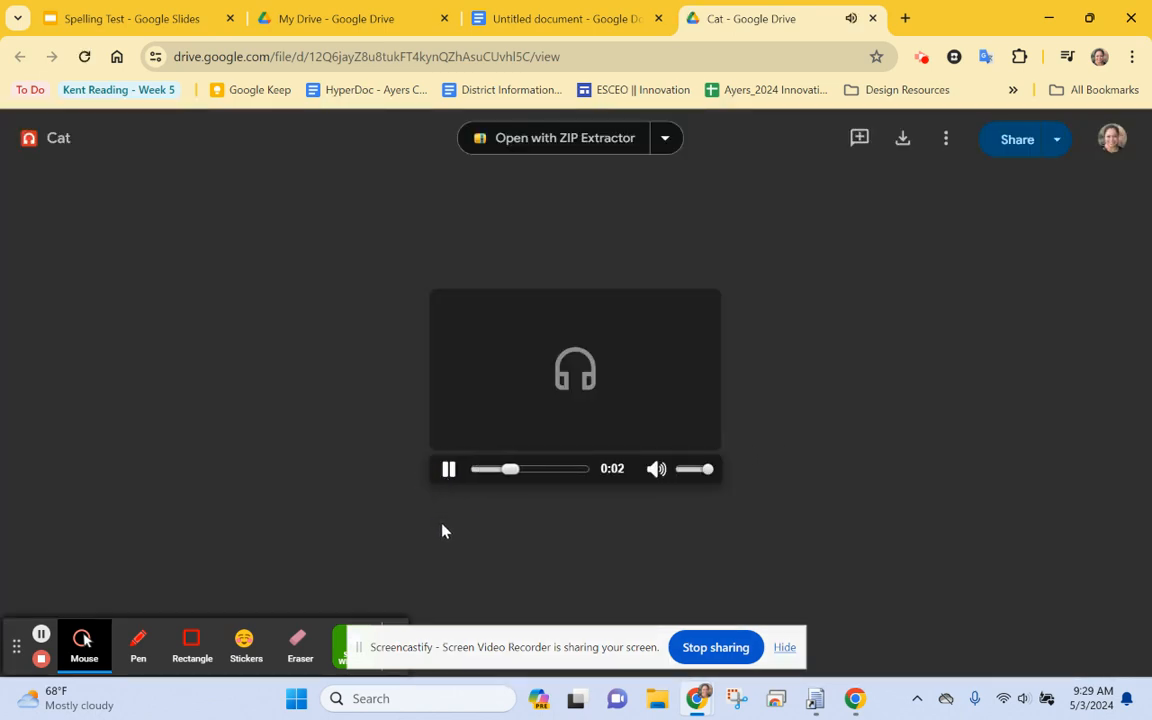
{"action": "left_click", "coordinate": [447, 472]}
{"action": "left_click", "coordinate": [873, 17]}
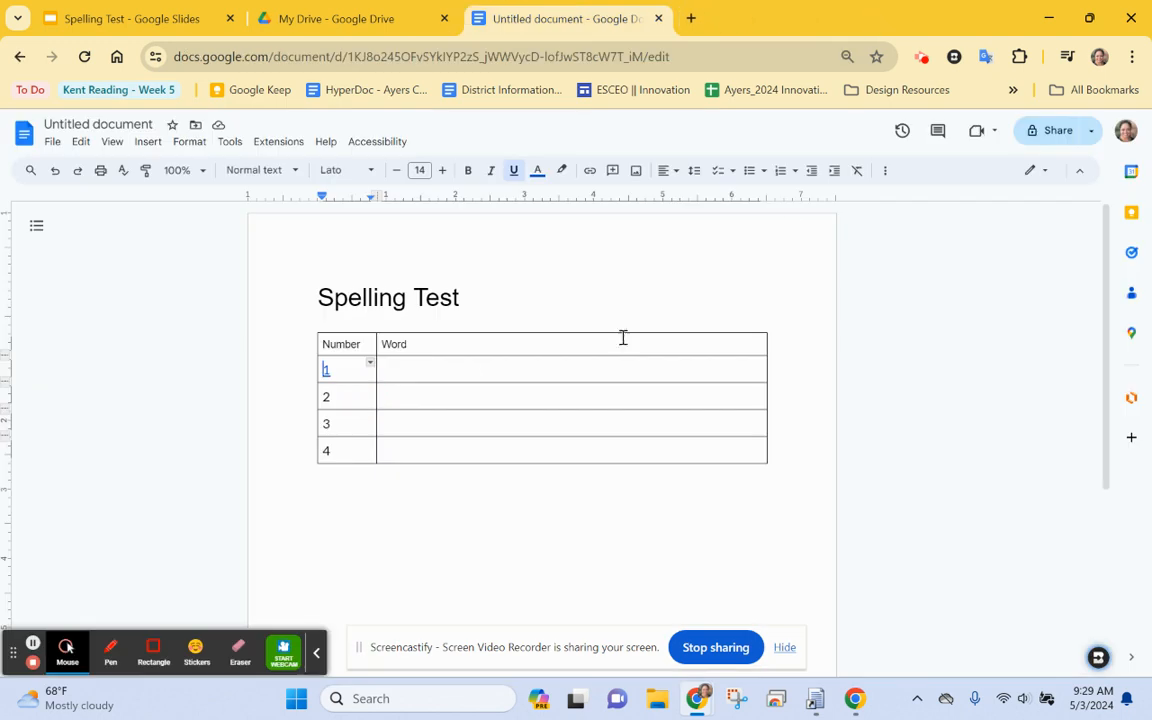
- Remove the Cat link from the number 1 in the table
{"action": "left_click", "coordinate": [327, 370]}
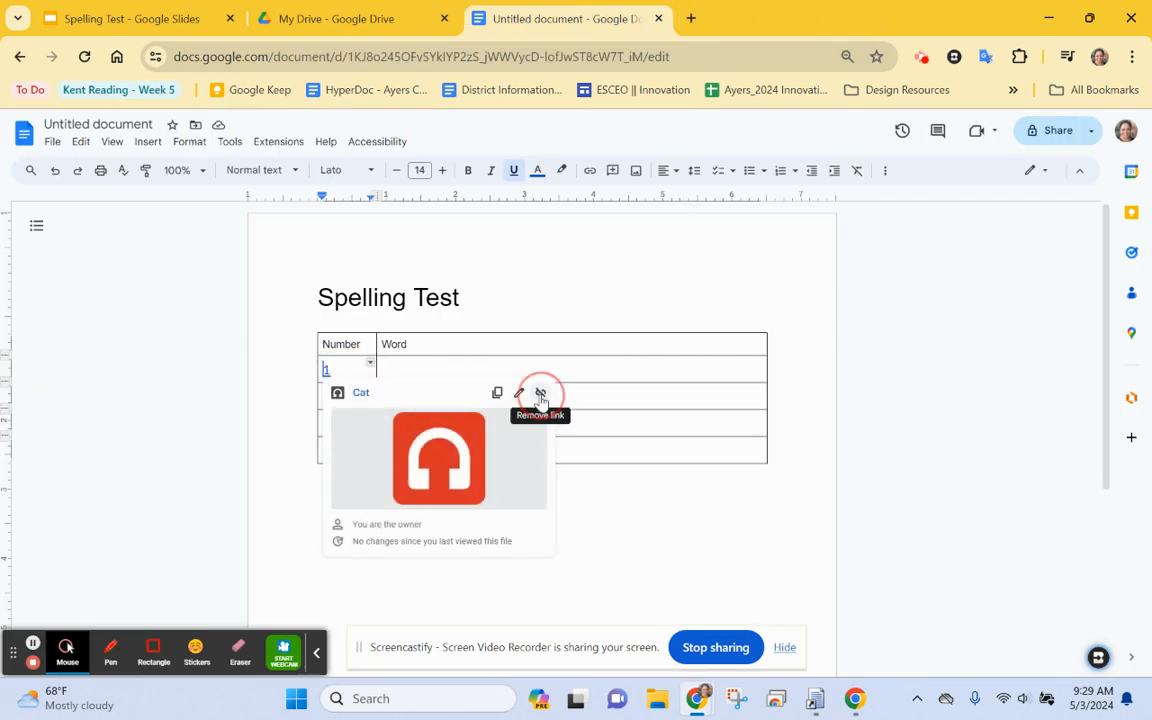
{"action": "left_click", "coordinate": [541, 392]}
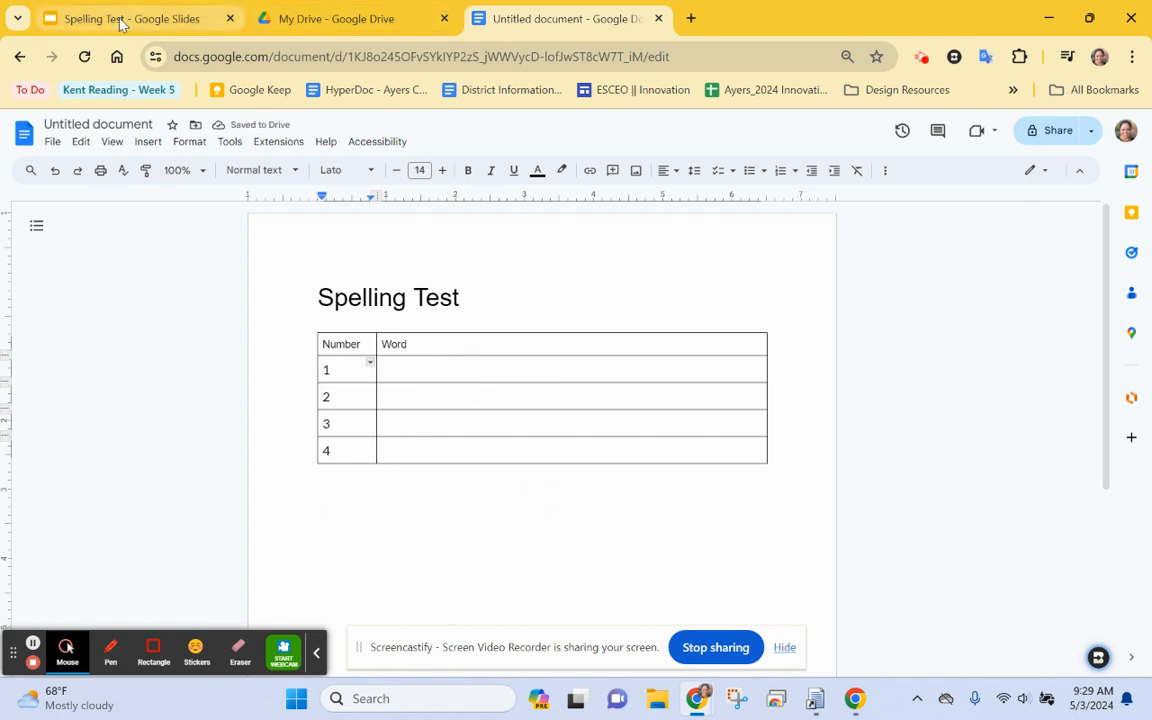
- Switch to Google Drive and open a new Cloud Audio Recorder session from there
{"action": "left_click", "coordinate": [290, 20]}
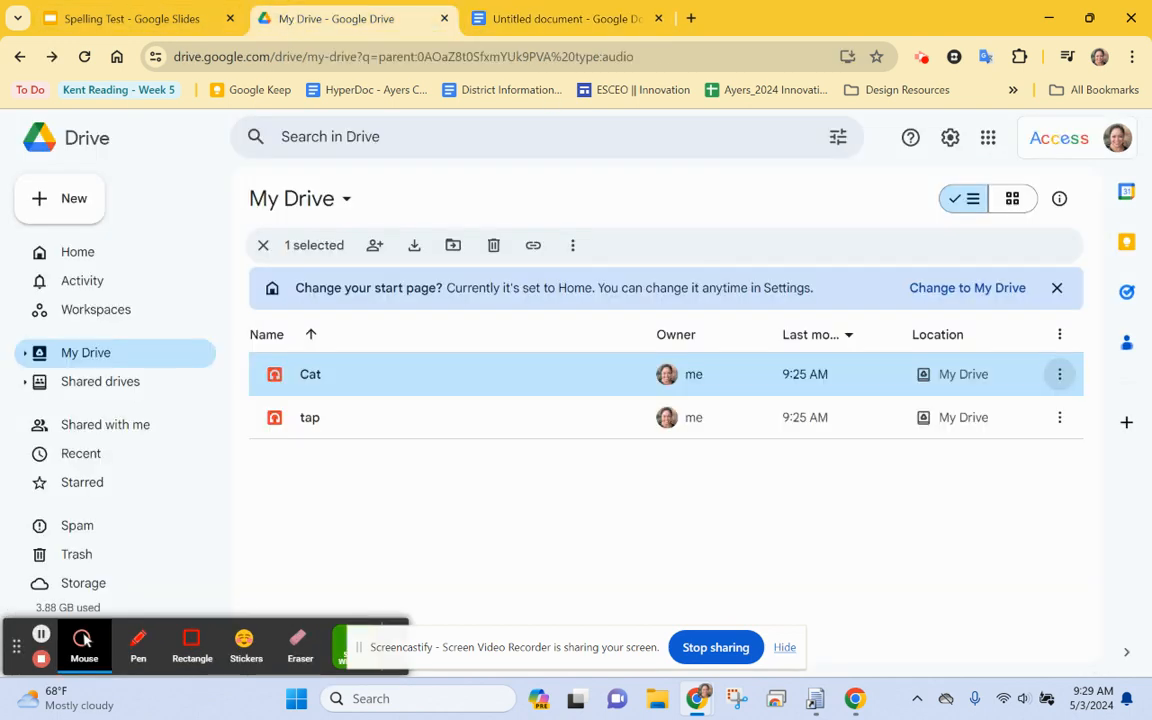
{"action": "left_click", "coordinate": [116, 20]}
{"action": "left_click", "coordinate": [265, 22]}
{"action": "left_click", "coordinate": [64, 214]}
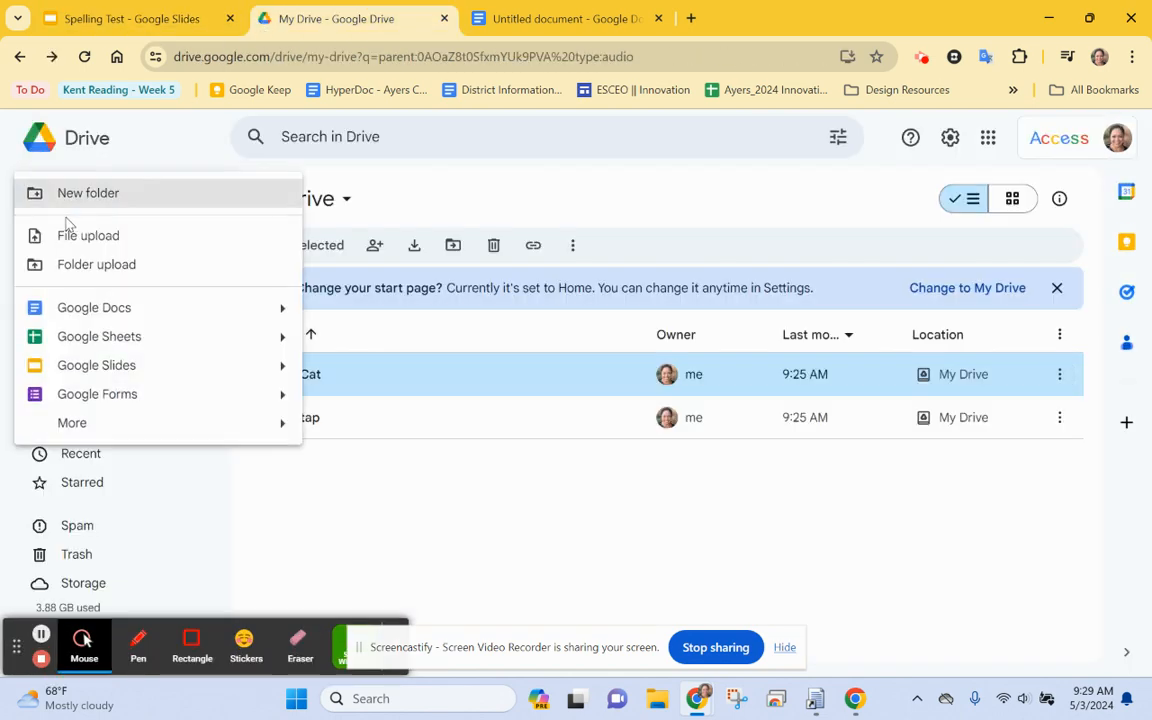
{"action": "mouse_move", "coordinate": [77, 424]}
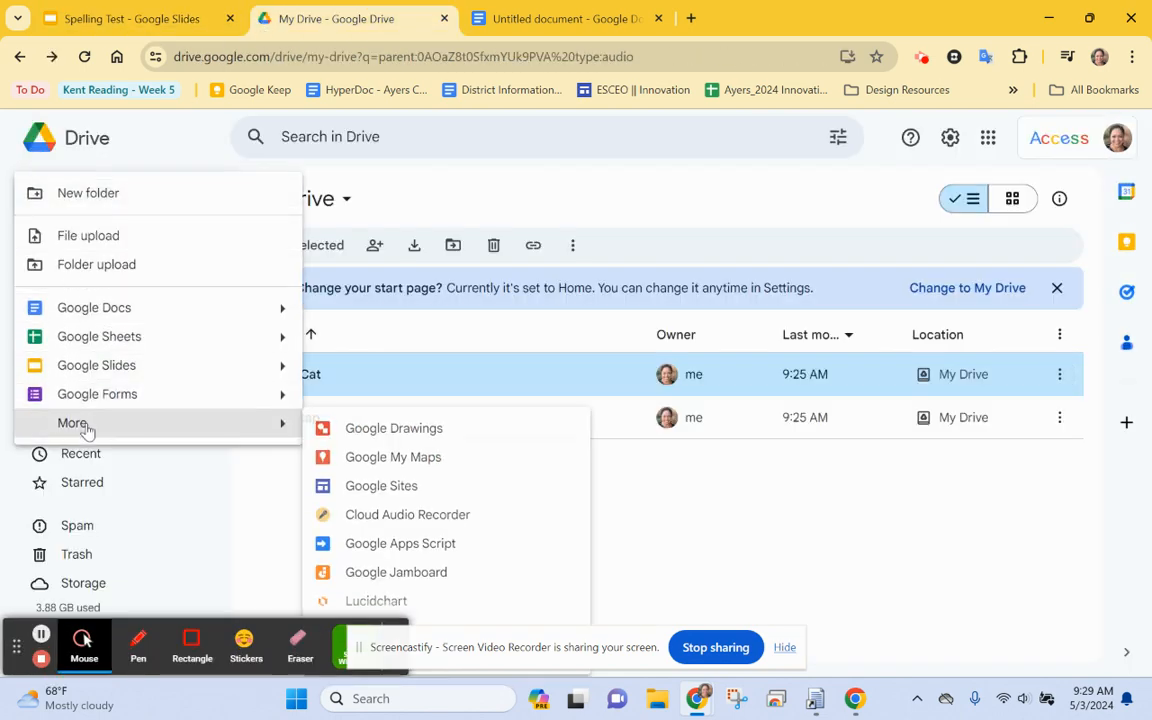
{"action": "left_click", "coordinate": [375, 516]}
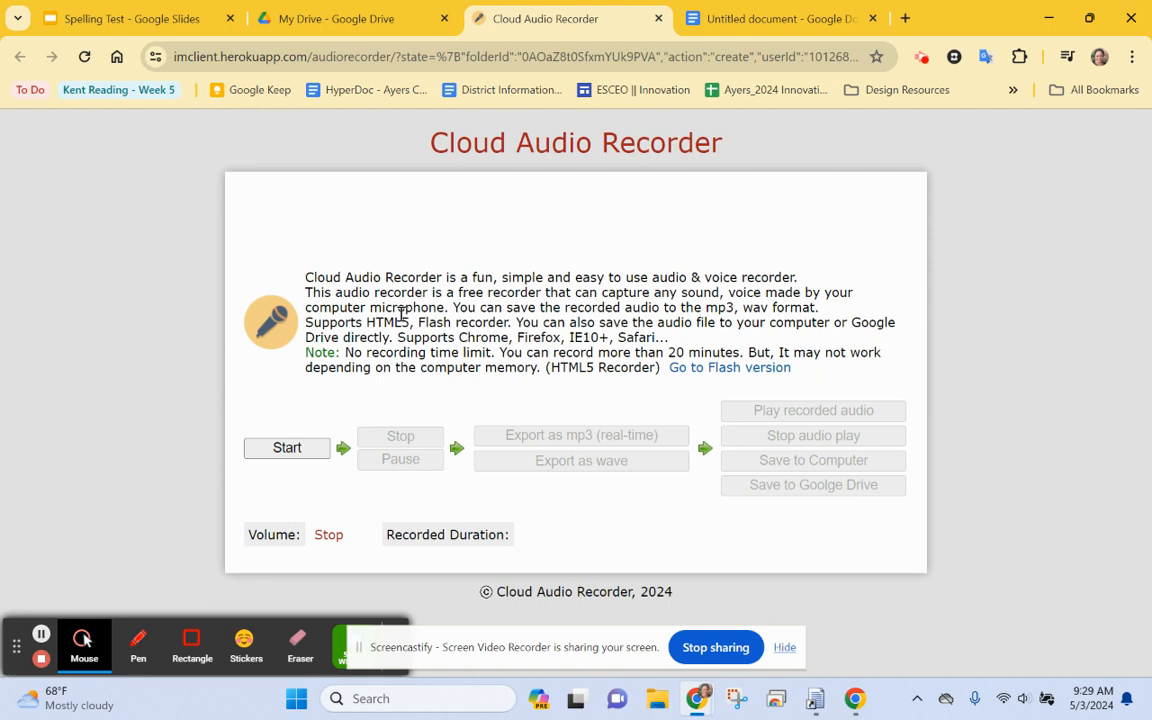
- Record an audio clip about 39 seconds long and export it as mp3
{"action": "left_click", "coordinate": [287, 452]}
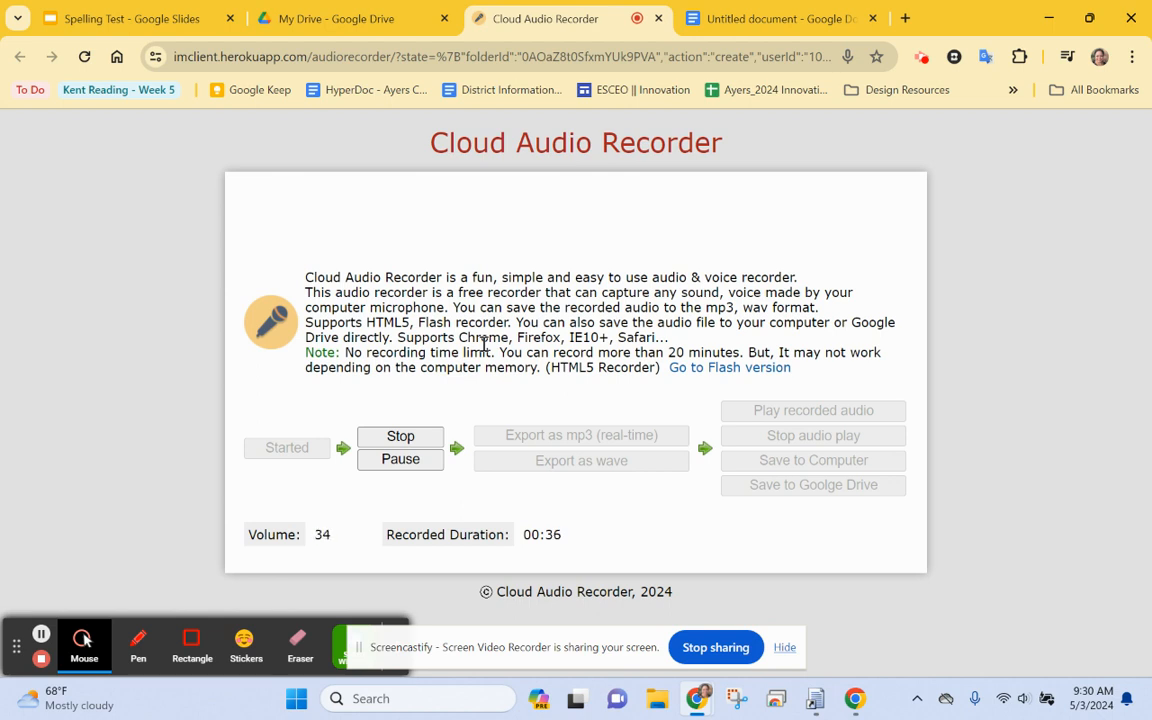
{"action": "left_click", "coordinate": [395, 438]}
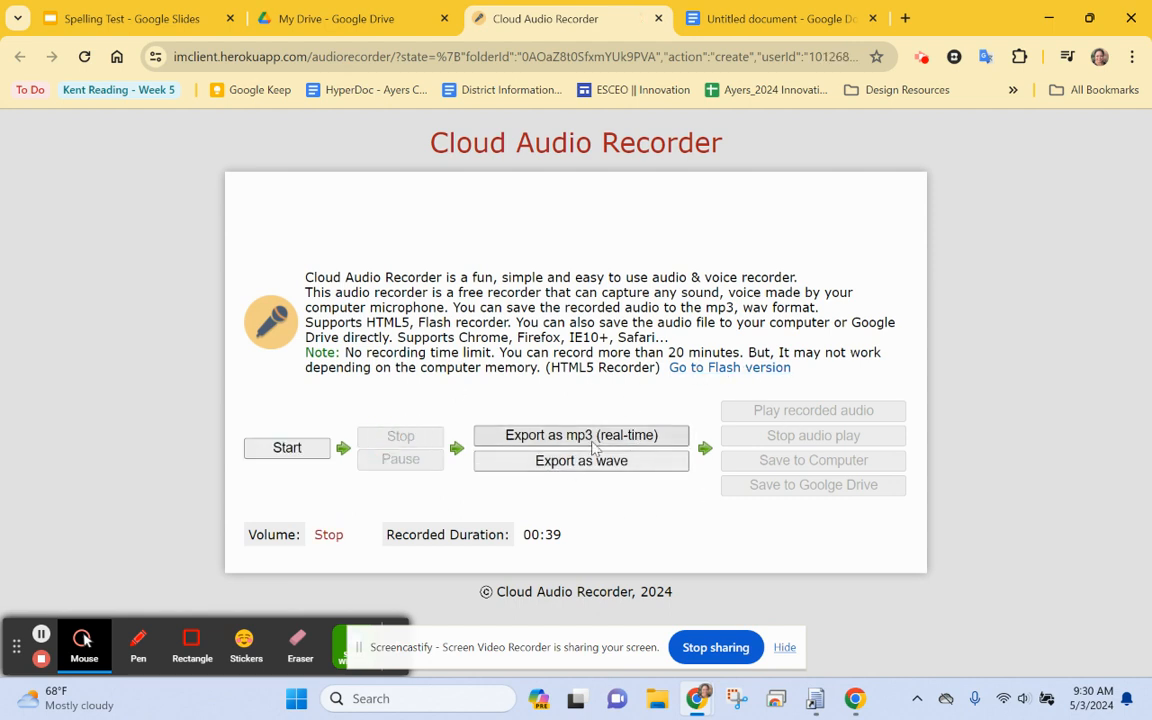
{"action": "left_click", "coordinate": [607, 437]}
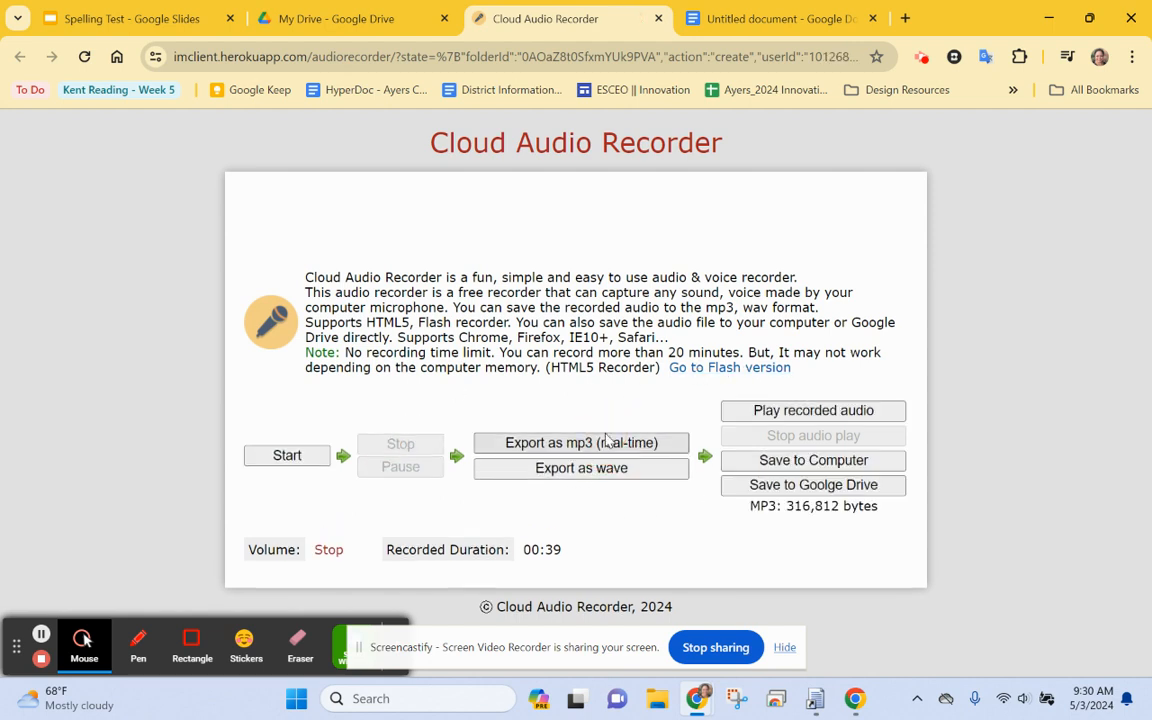
- Rename the exported clip "Spelling Test 1" and save it to Google Drive
{"action": "left_click", "coordinate": [812, 485]}
{"action": "left_click_drag", "start_coordinate": [617, 384], "coordinate": [240, 390]}
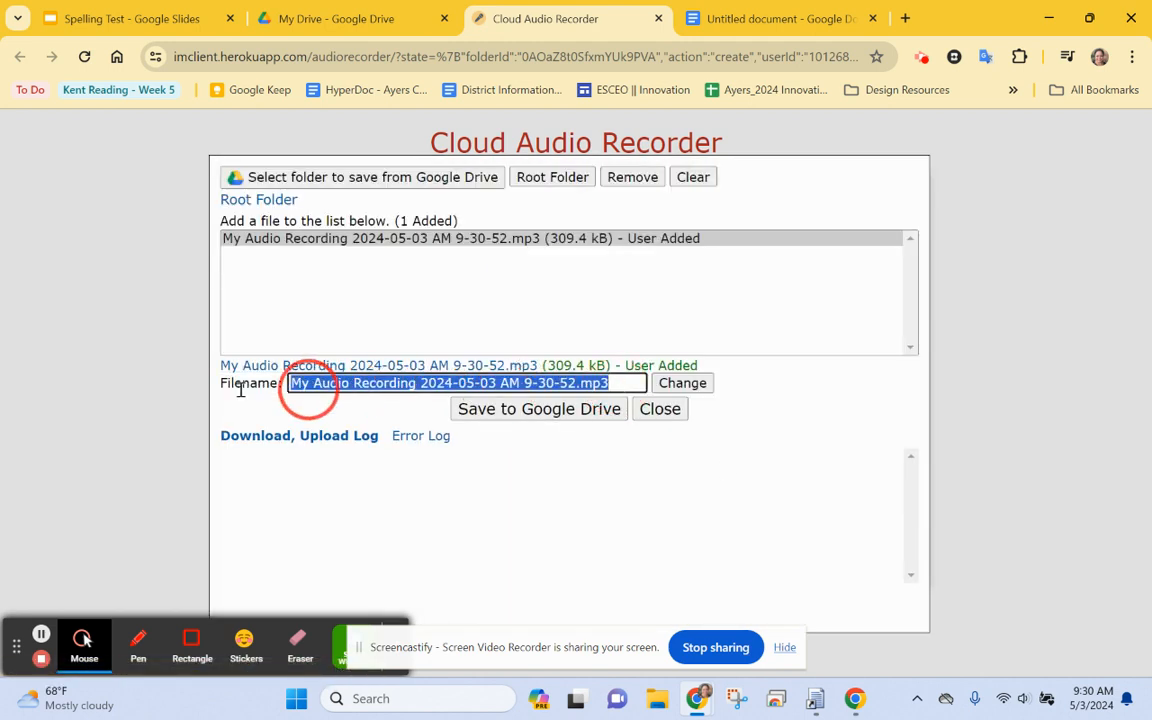
{"action": "type", "text": "Spelling Test 1"}
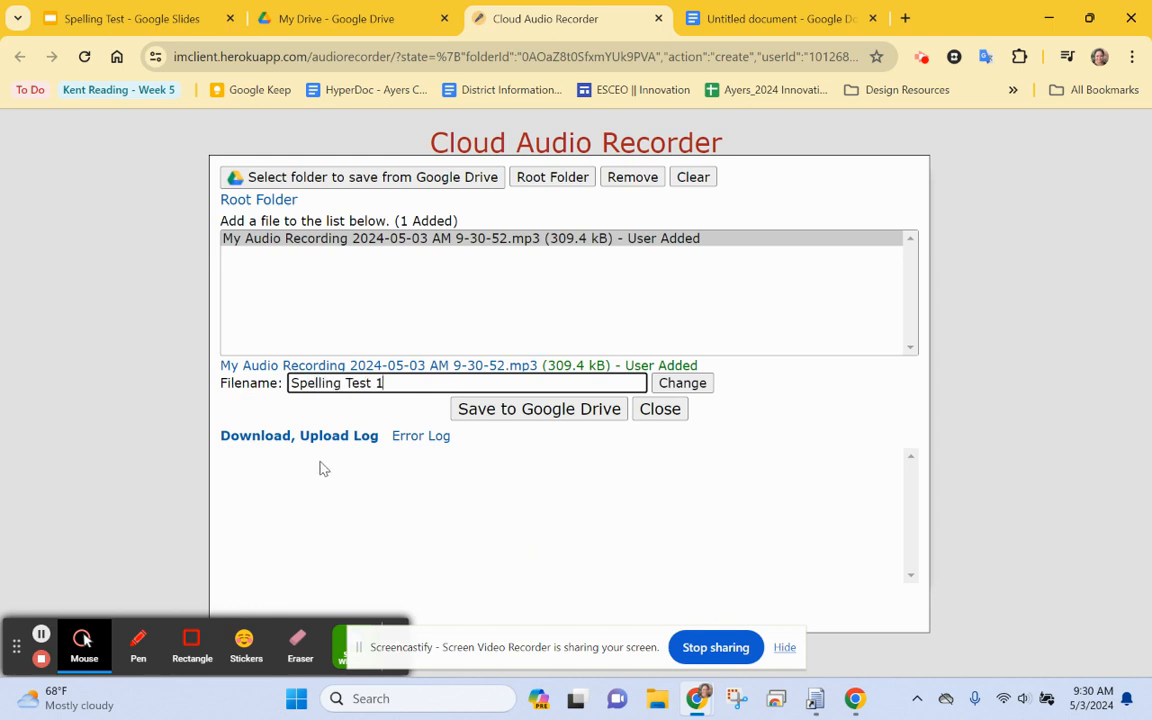
{"action": "left_click", "coordinate": [697, 390]}
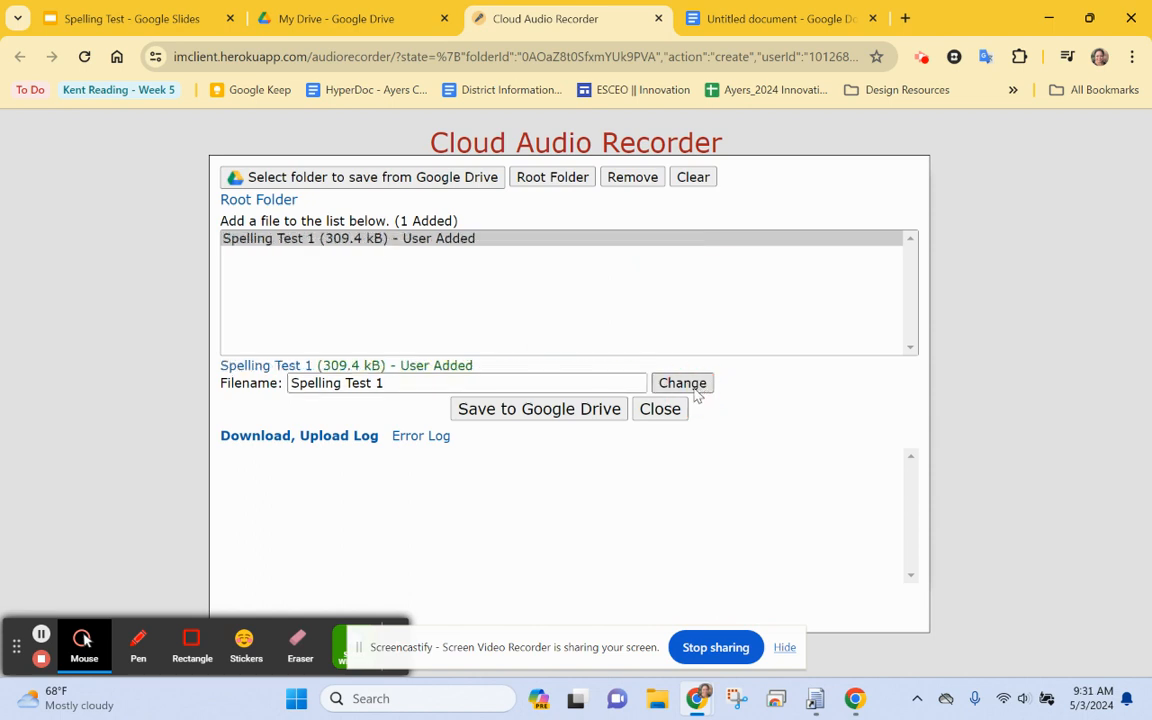
{"action": "left_click", "coordinate": [550, 412]}
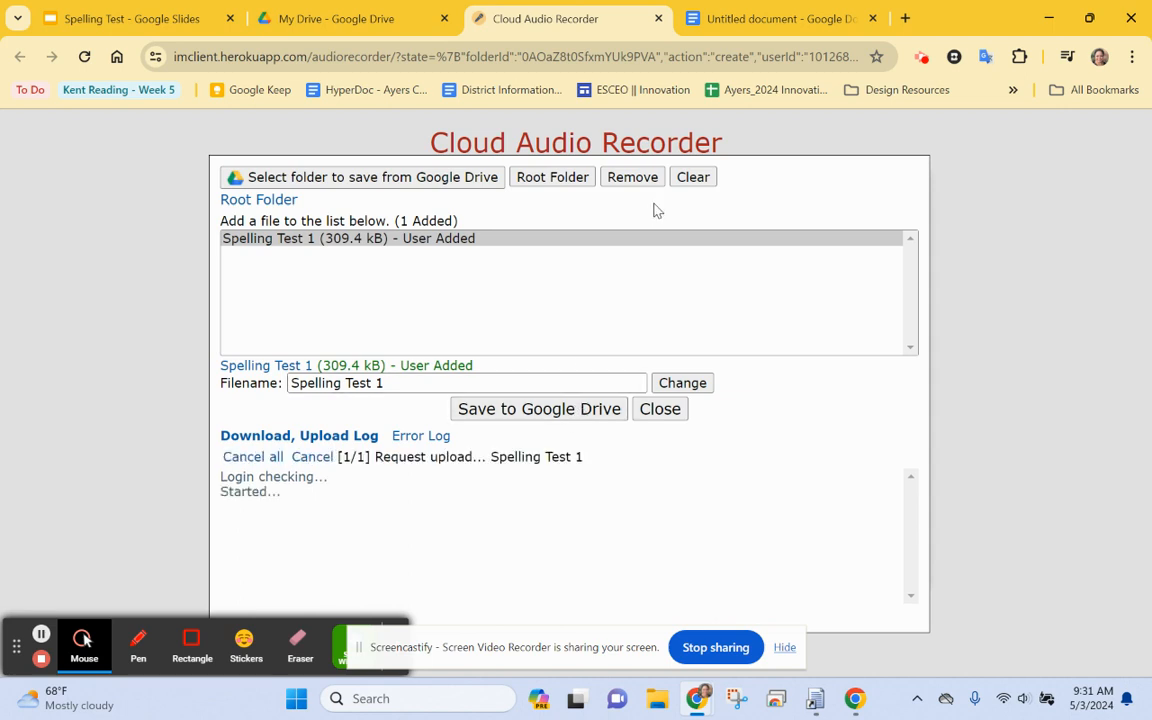
- Switch to the Spelling Test document and add a blank line between the title and the table
{"action": "left_click", "coordinate": [790, 18]}
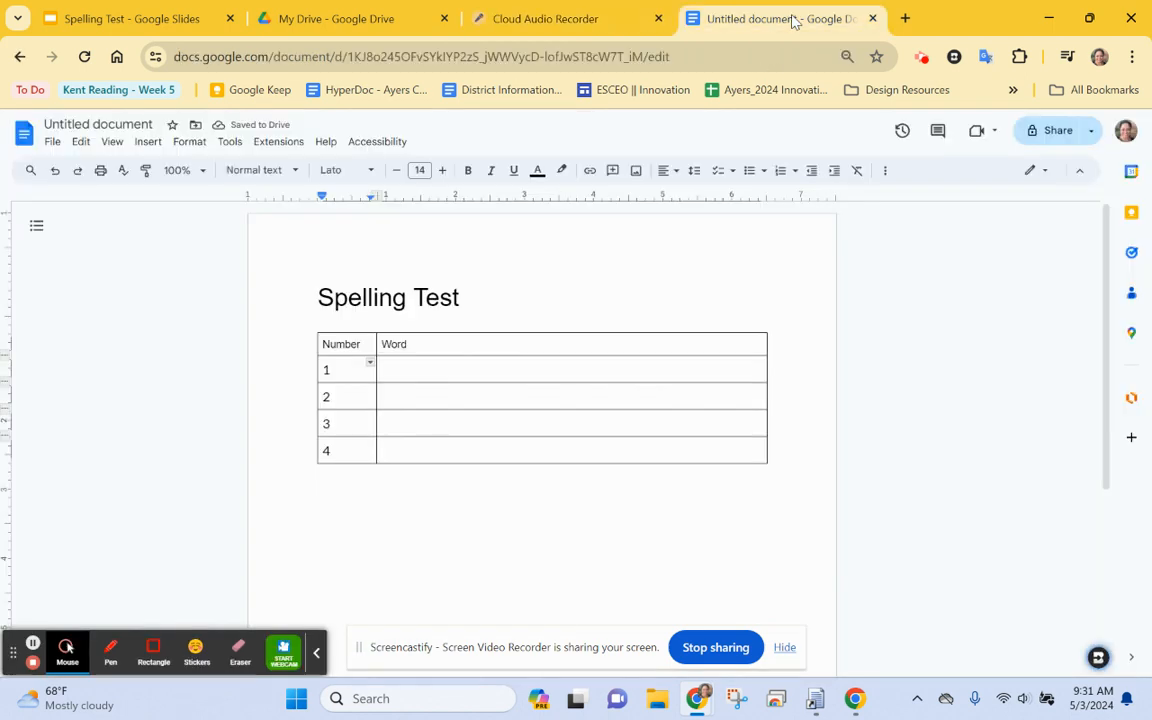
{"action": "double_click", "coordinate": [473, 297]}
{"action": "left_click", "coordinate": [465, 317]}
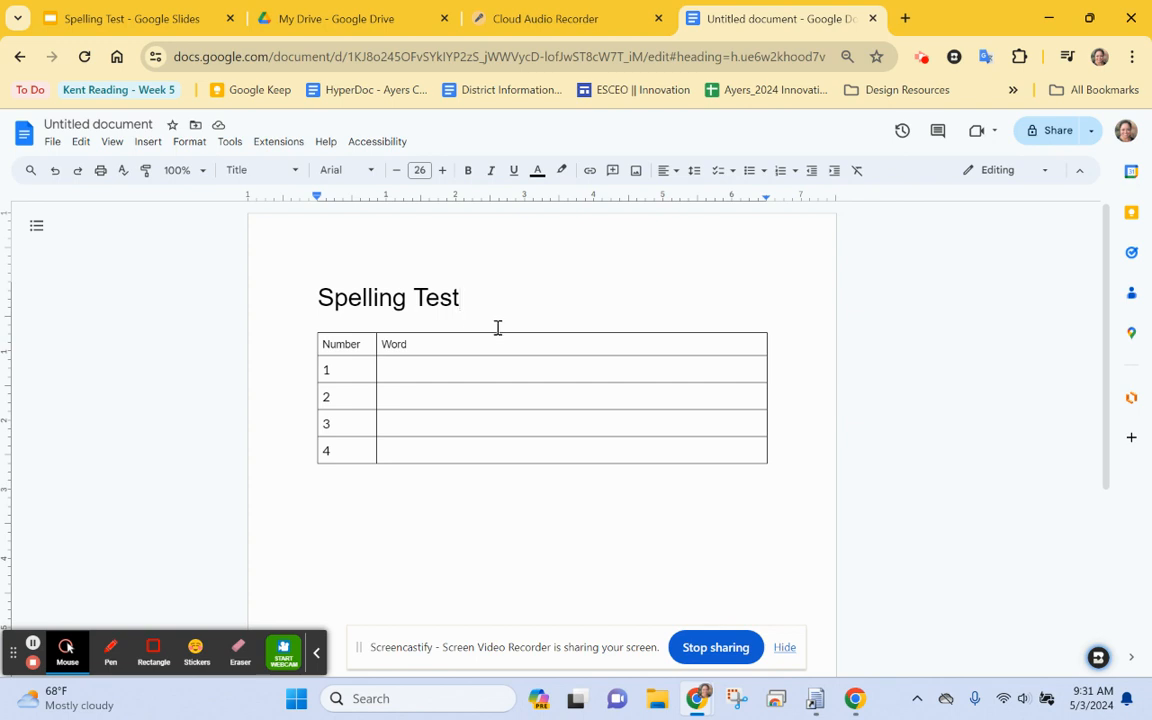
{"action": "key", "text": "Return"}
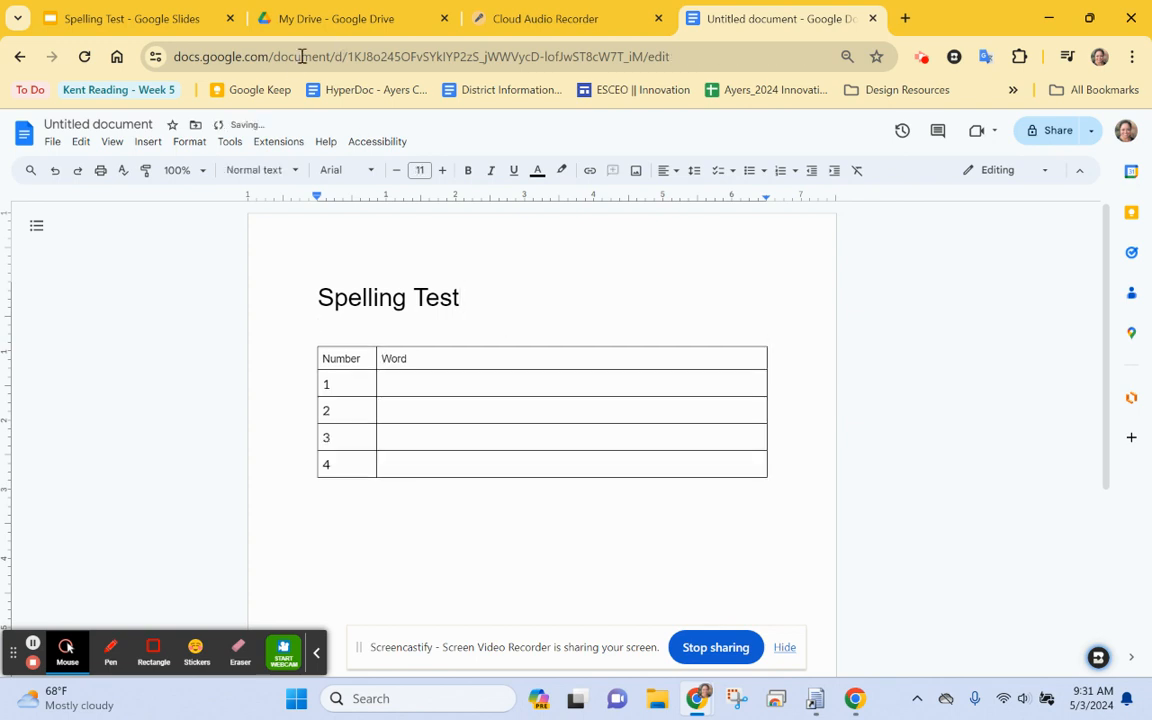
- Search the web for "play button png" images and insert the purple circular play button below the Spelling Test title
{"action": "left_click", "coordinate": [148, 141]}
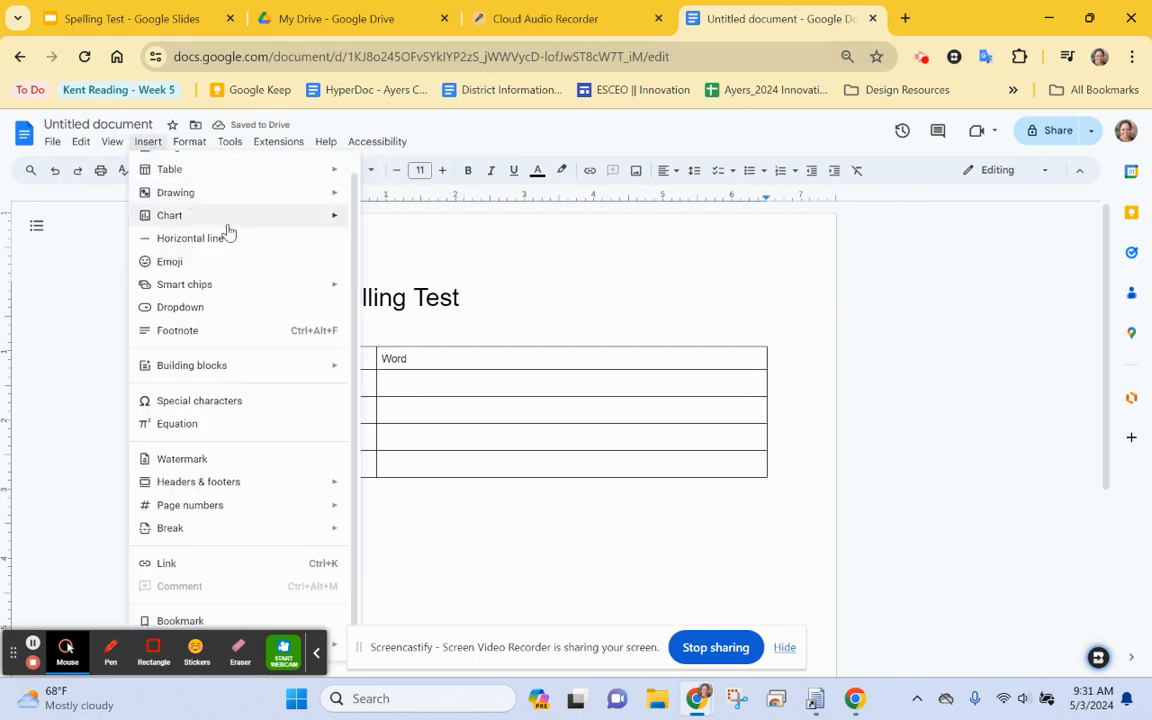
{"action": "scroll", "coordinate": [226, 221], "scroll_direction": "up", "scroll_amount": 1}
{"action": "mouse_move", "coordinate": [236, 170]}
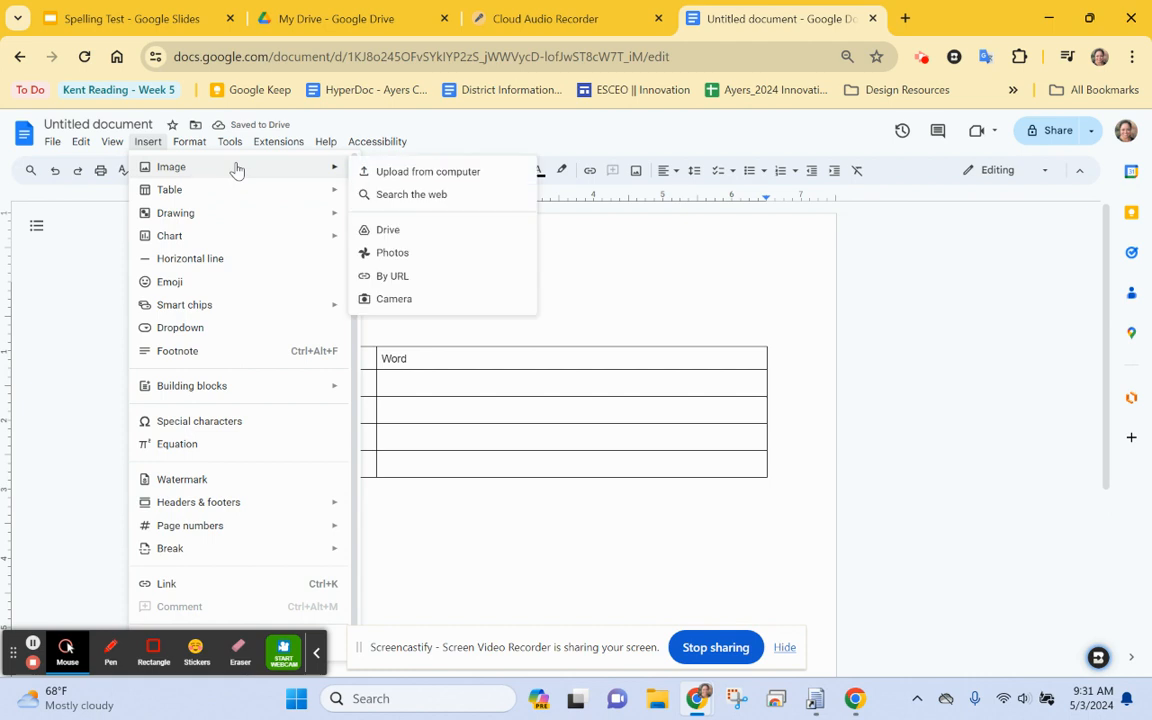
{"action": "left_click", "coordinate": [430, 195]}
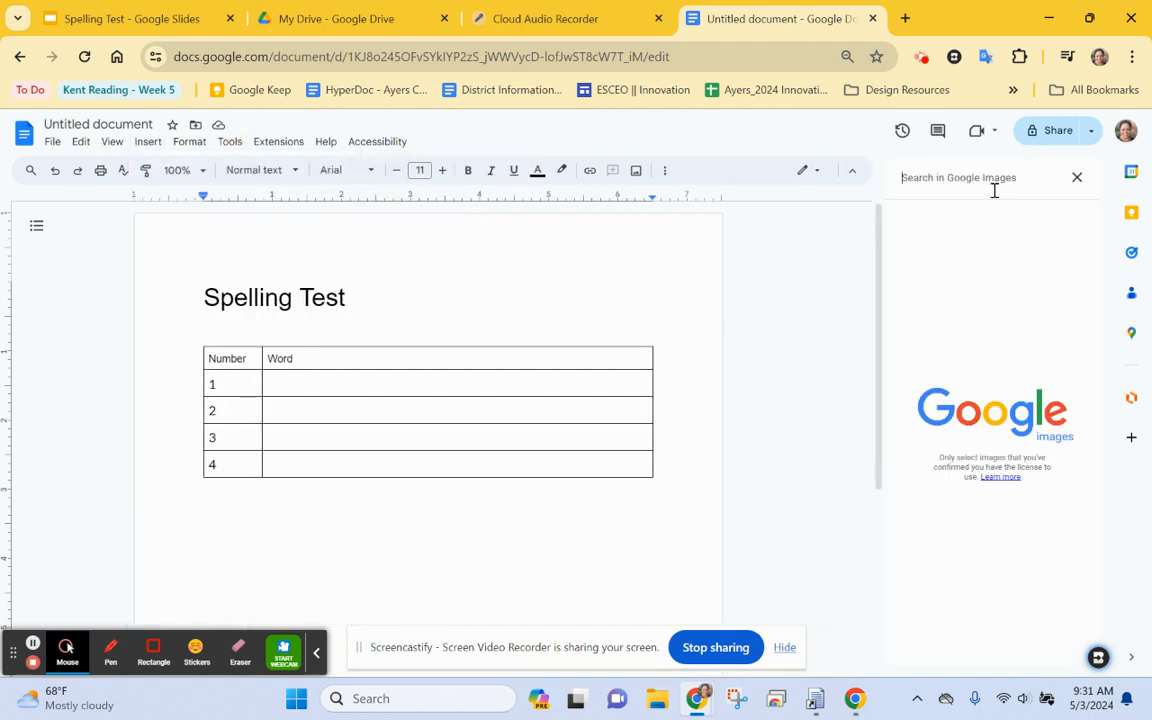
{"action": "type", "text": "play button"}
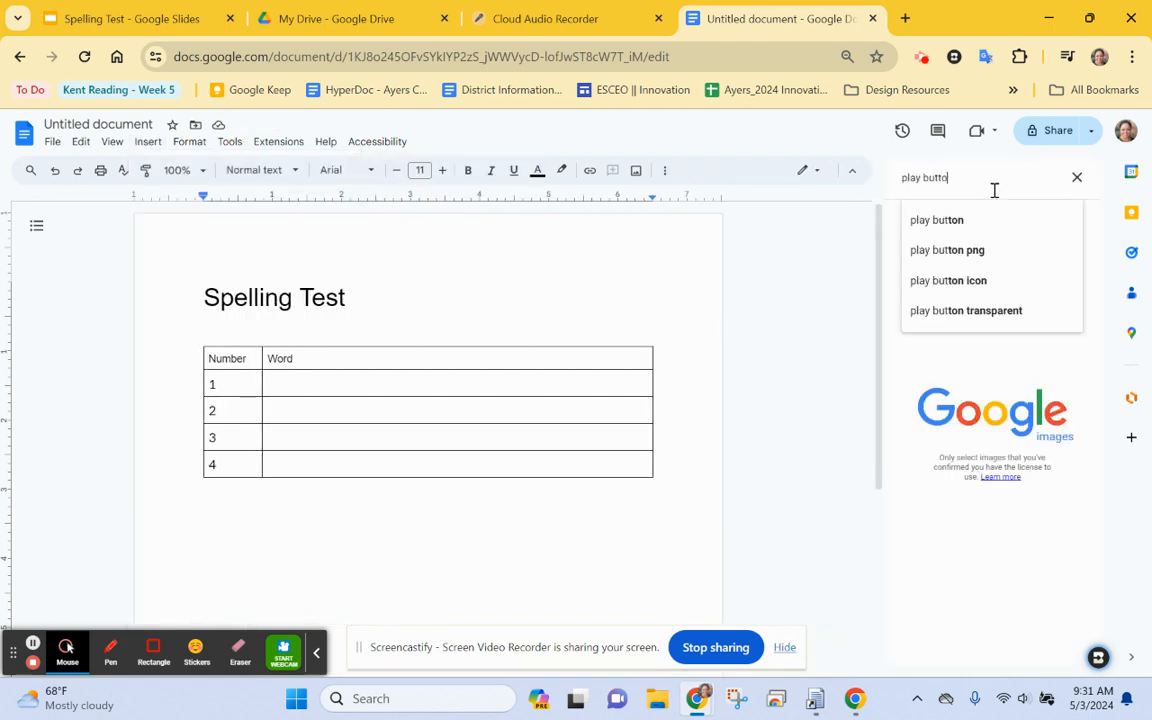
{"action": "left_click", "coordinate": [966, 250]}
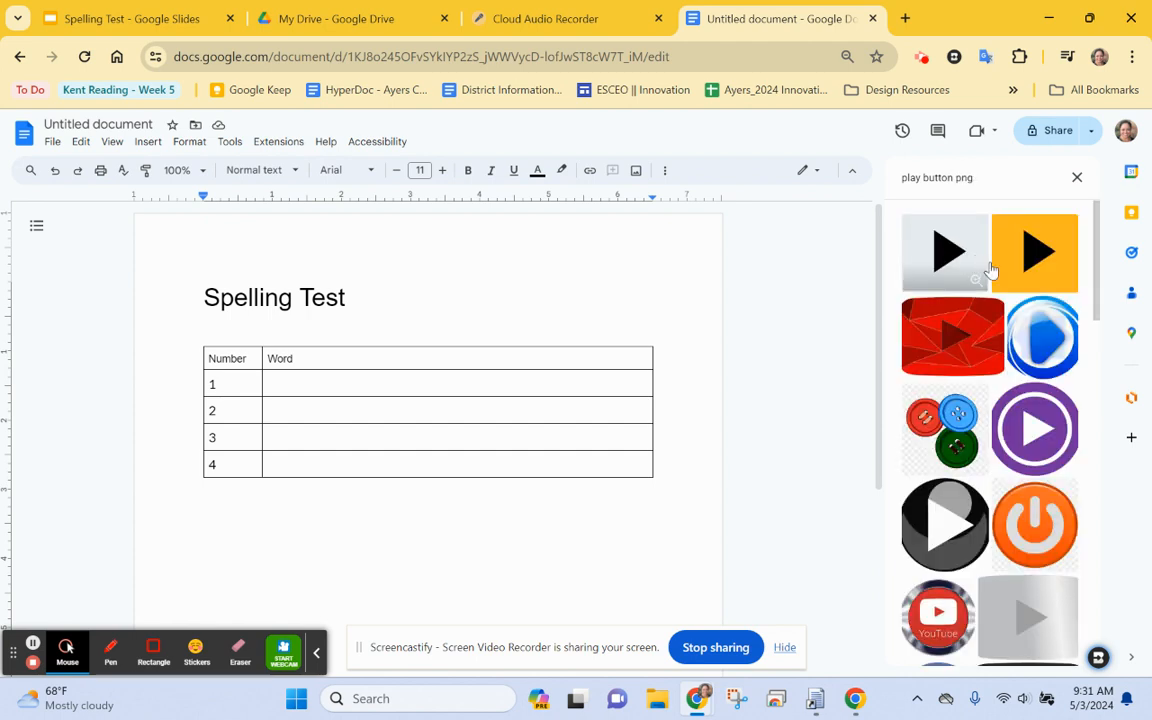
{"action": "left_click", "coordinate": [1040, 436]}
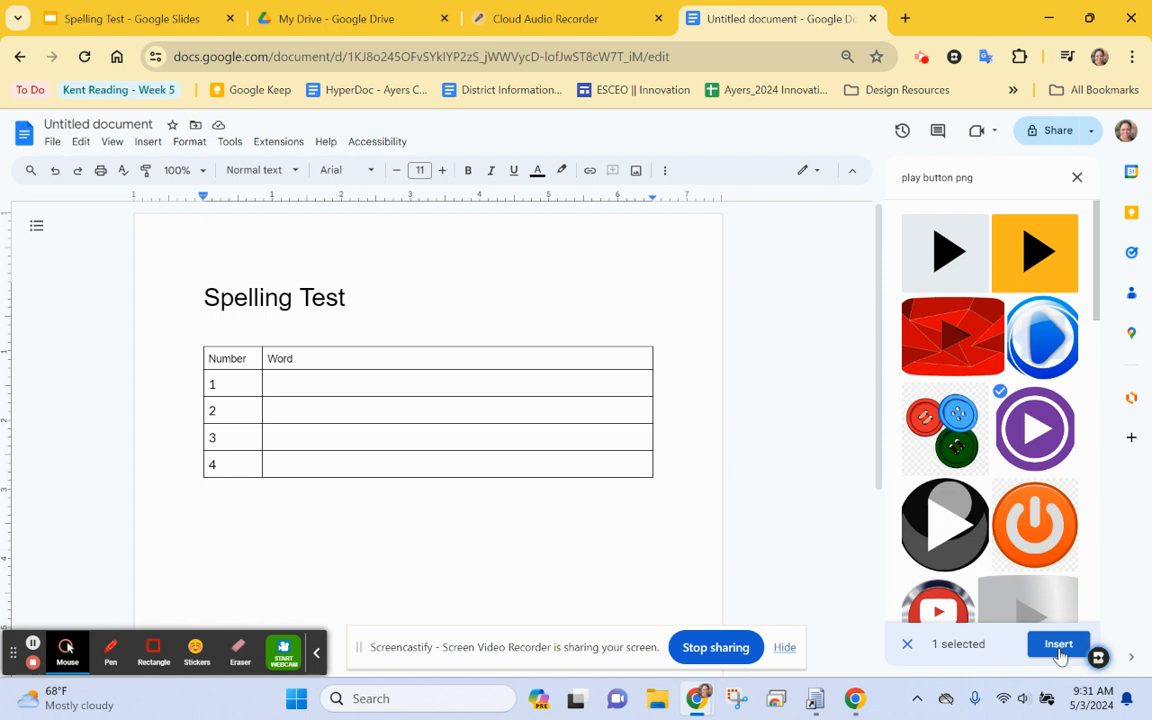
{"action": "left_click", "coordinate": [1058, 648]}
- Shrink the play button image to a small icon about 0.6 inches wide above the table and keep it selected
{"action": "left_click", "coordinate": [581, 548]}
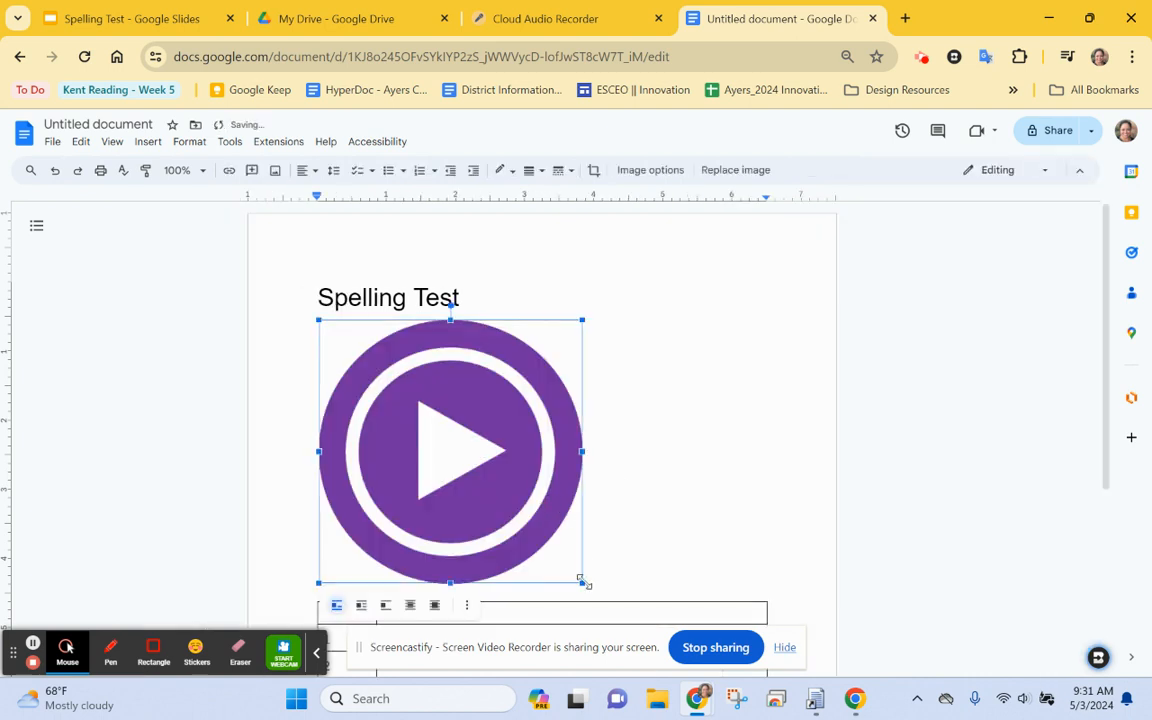
{"action": "left_click_drag", "start_coordinate": [583, 582], "coordinate": [362, 363]}
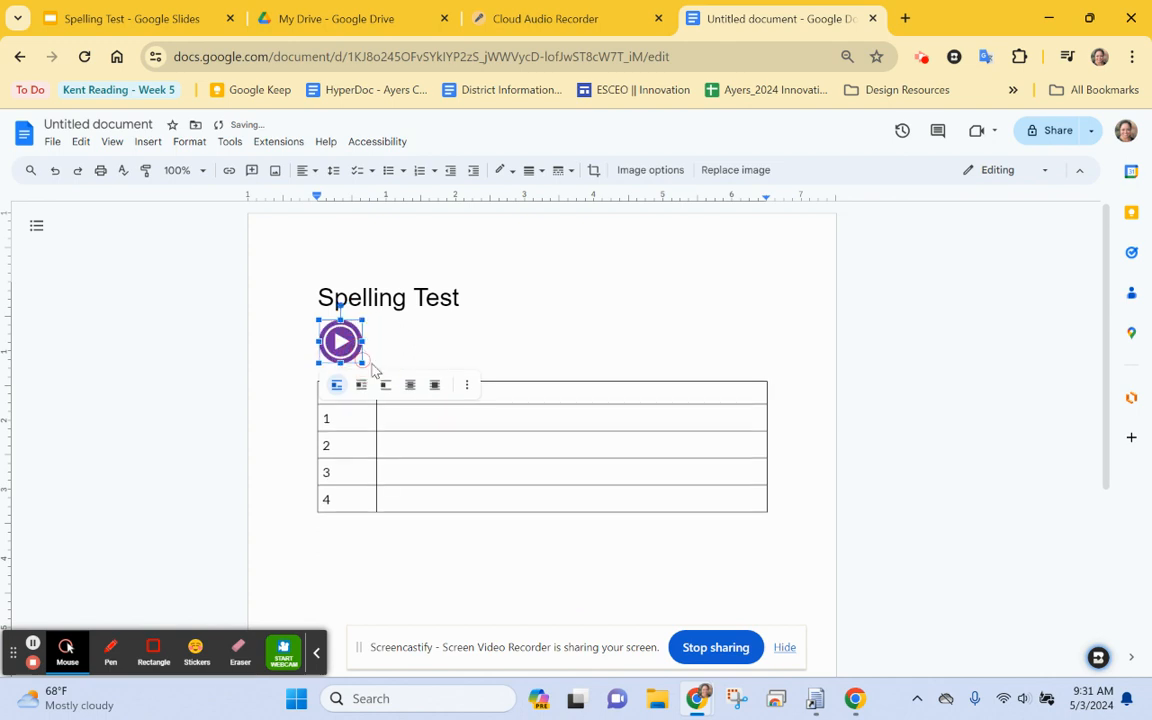
{"action": "left_click", "coordinate": [404, 345]}
{"action": "left_click", "coordinate": [340, 343]}
- Switch to Google Drive, refresh the audio file list and copy the sharing link of the Spelling Test 1 recording
{"action": "left_click", "coordinate": [292, 22]}
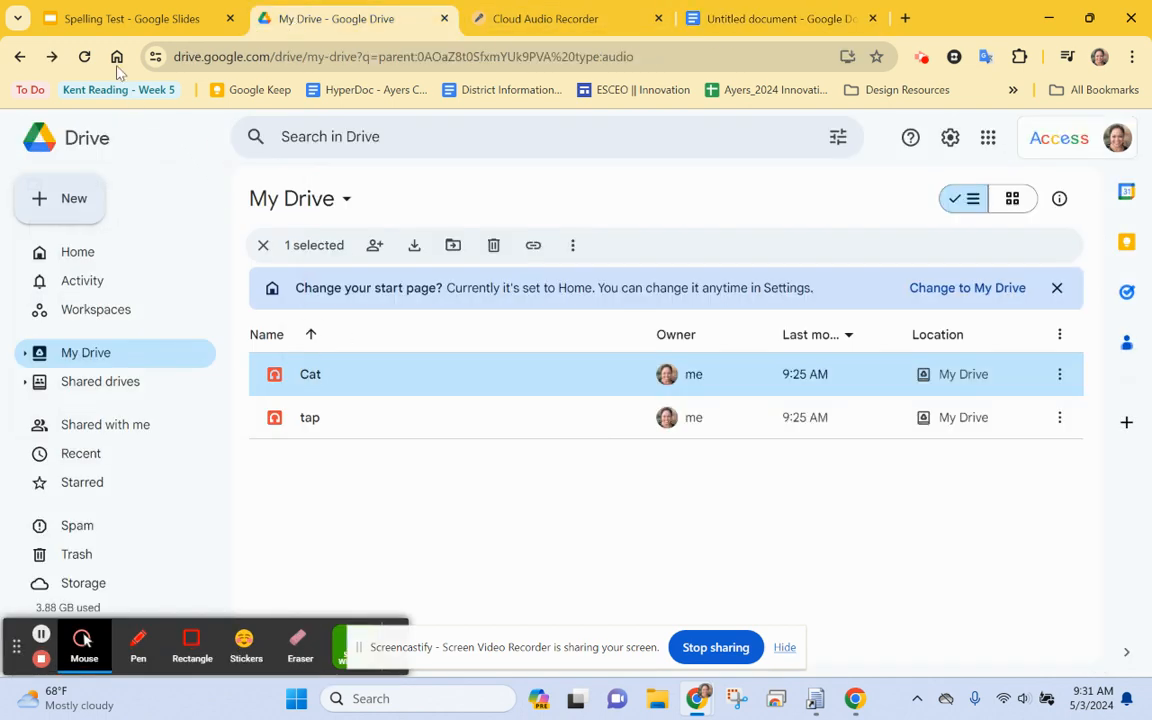
{"action": "left_click", "coordinate": [84, 56]}
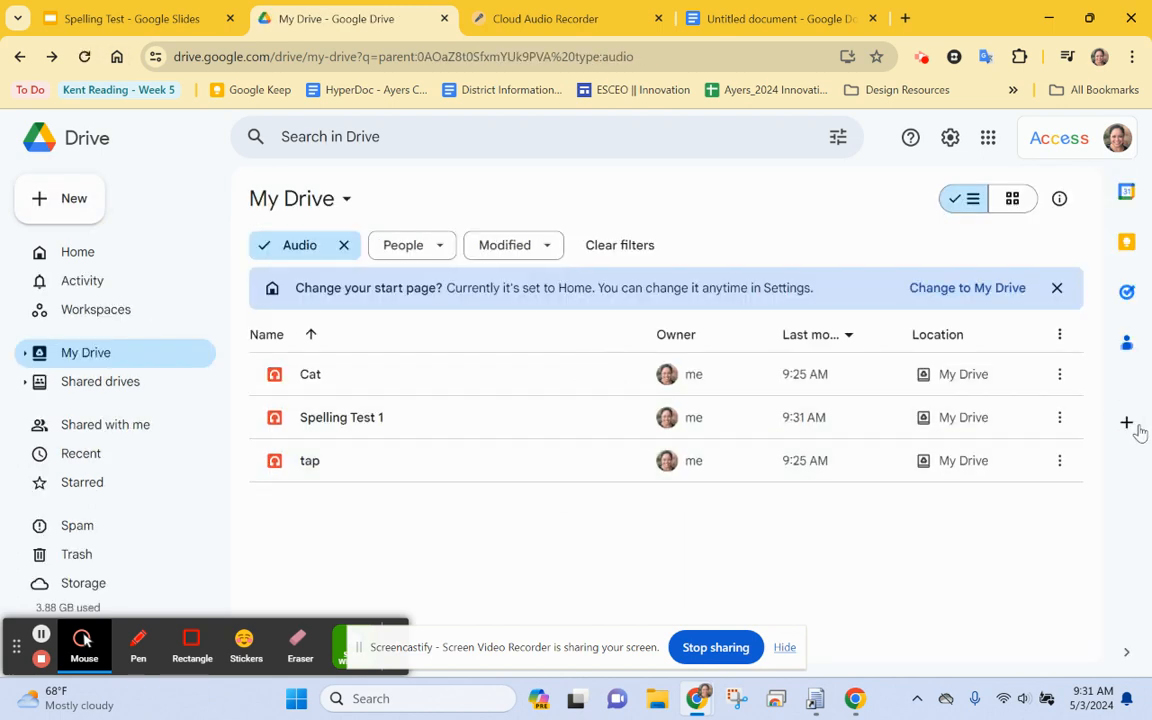
{"action": "left_click", "coordinate": [1060, 418]}
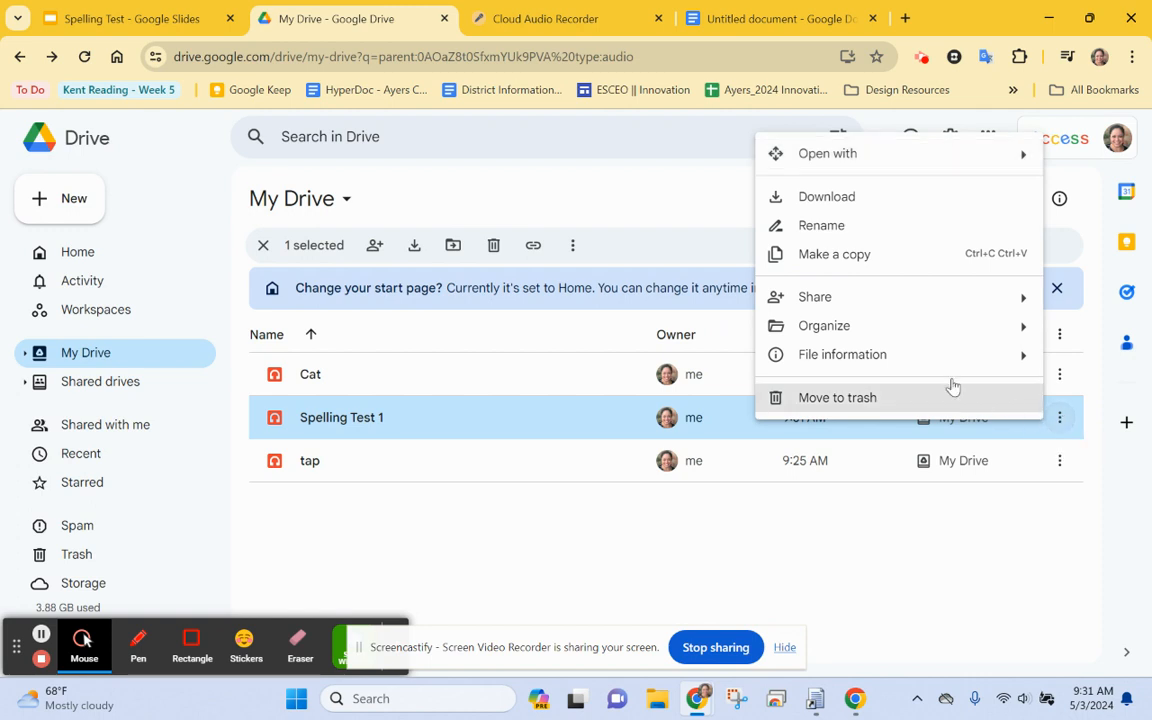
{"action": "left_click", "coordinate": [870, 300]}
{"action": "left_click", "coordinate": [586, 335]}
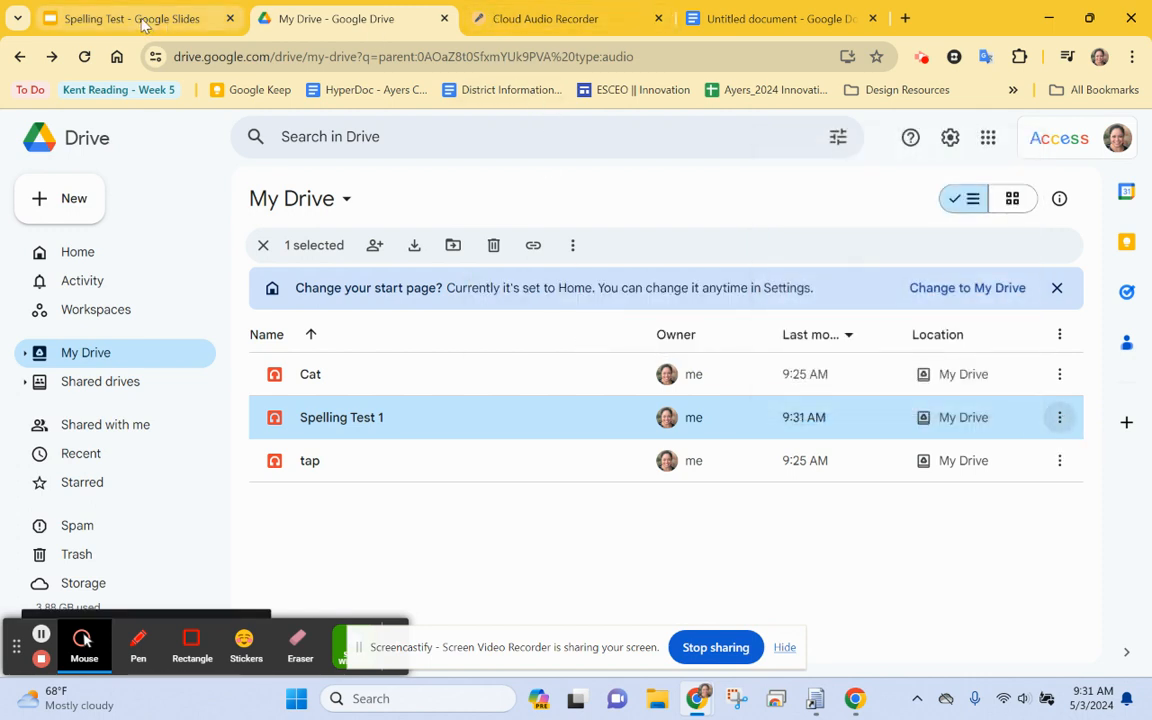
- Back in the Spelling Test document, link the play button image to the copied Drive link
{"action": "left_click", "coordinate": [753, 18]}
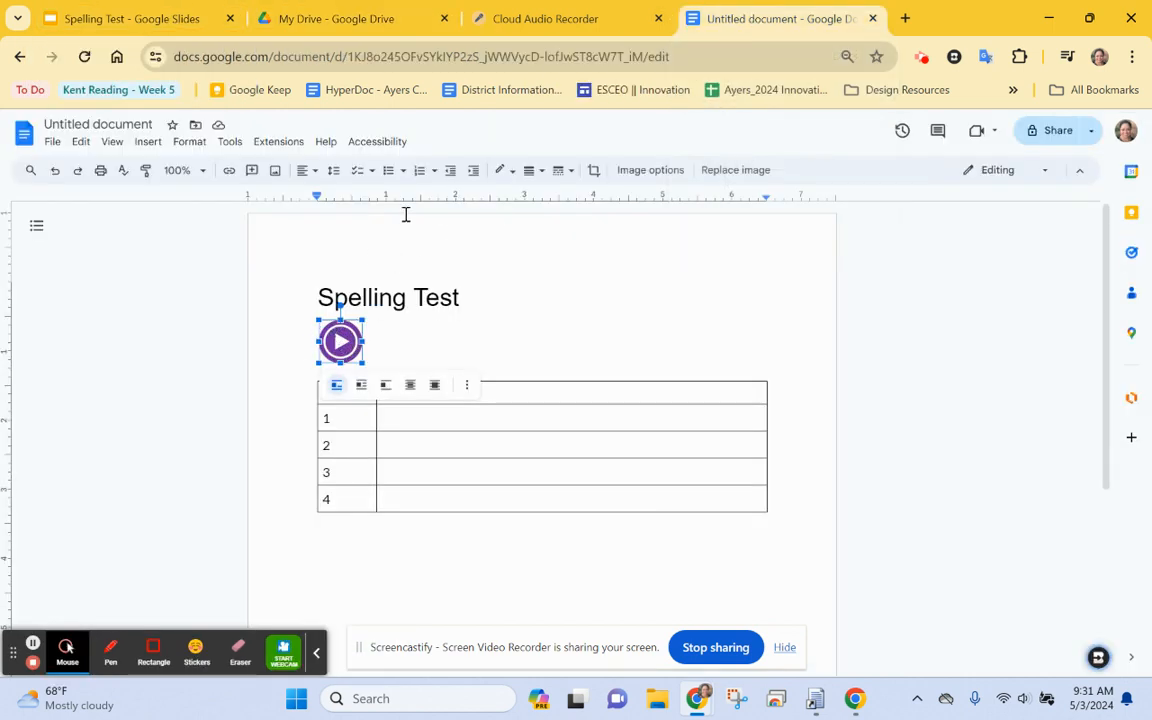
{"action": "left_click", "coordinate": [230, 172]}
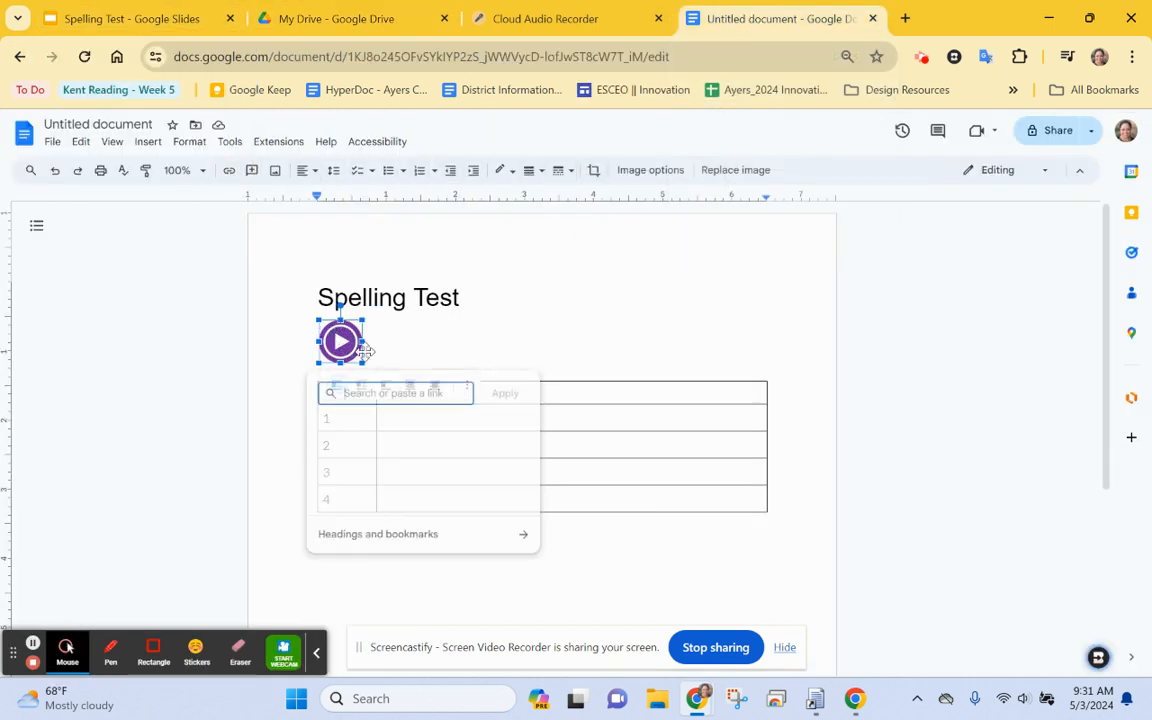
{"action": "key", "text": "ctrl+v"}
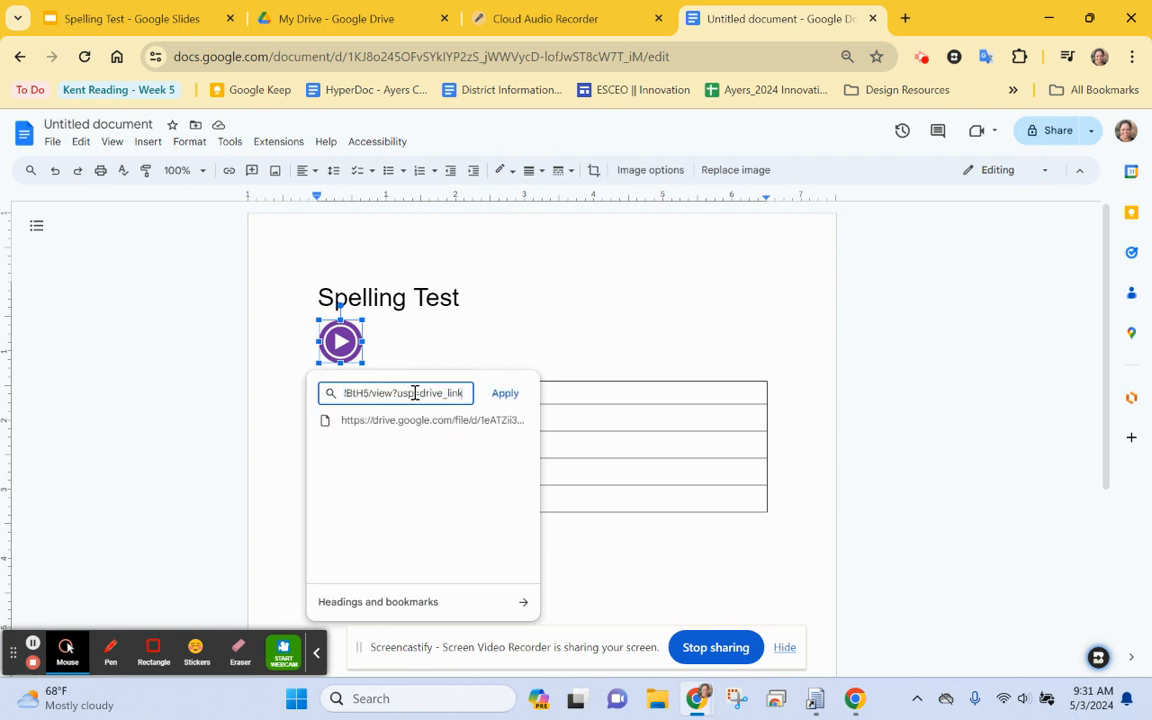
{"action": "left_click", "coordinate": [508, 395]}
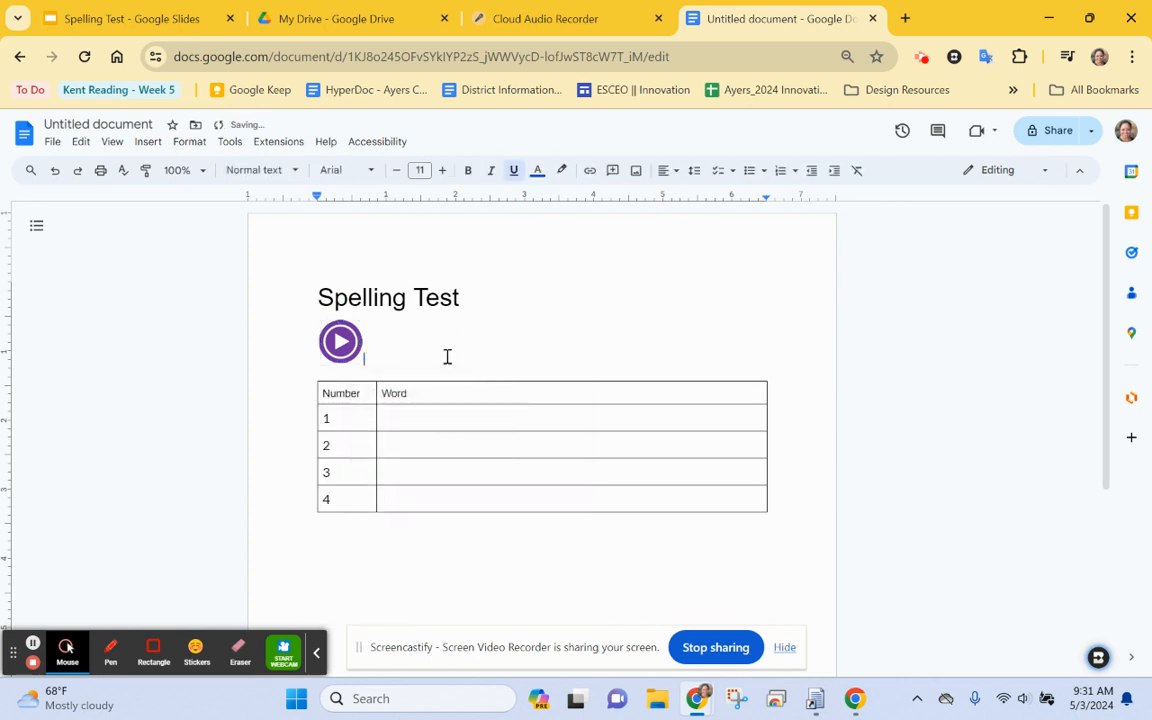
- Open the Spelling Test 1 recording through the play button image's link and start playing it
{"action": "left_click", "coordinate": [340, 338]}
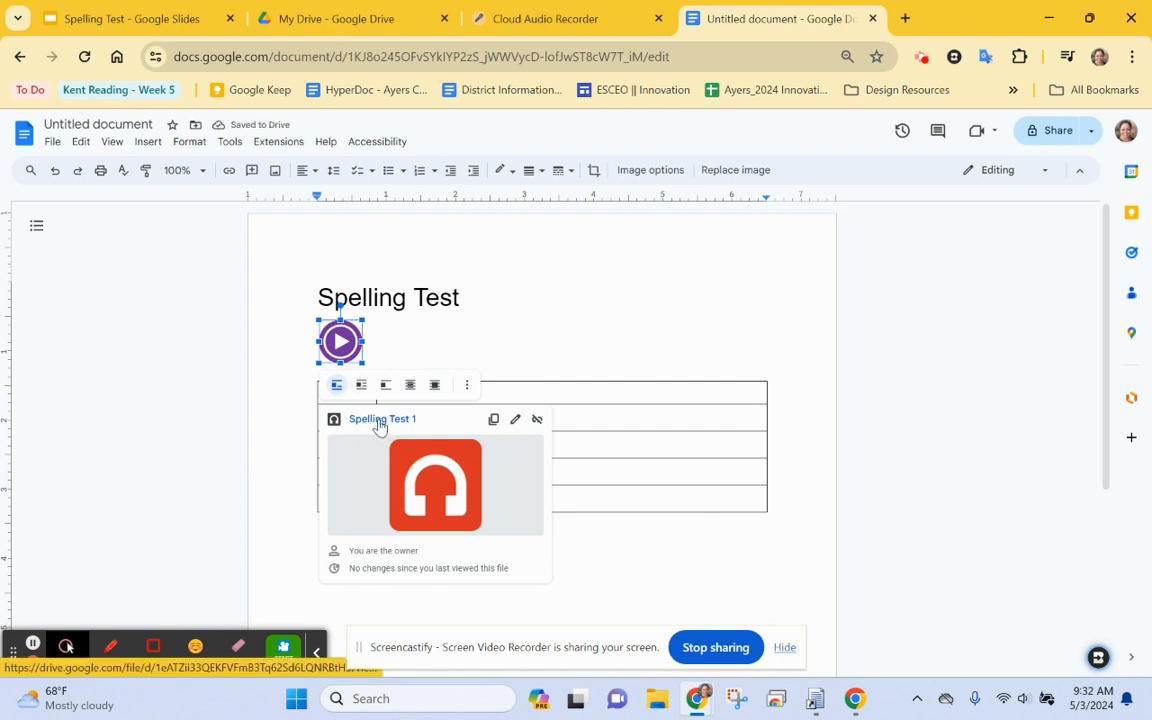
{"action": "left_click", "coordinate": [380, 421]}
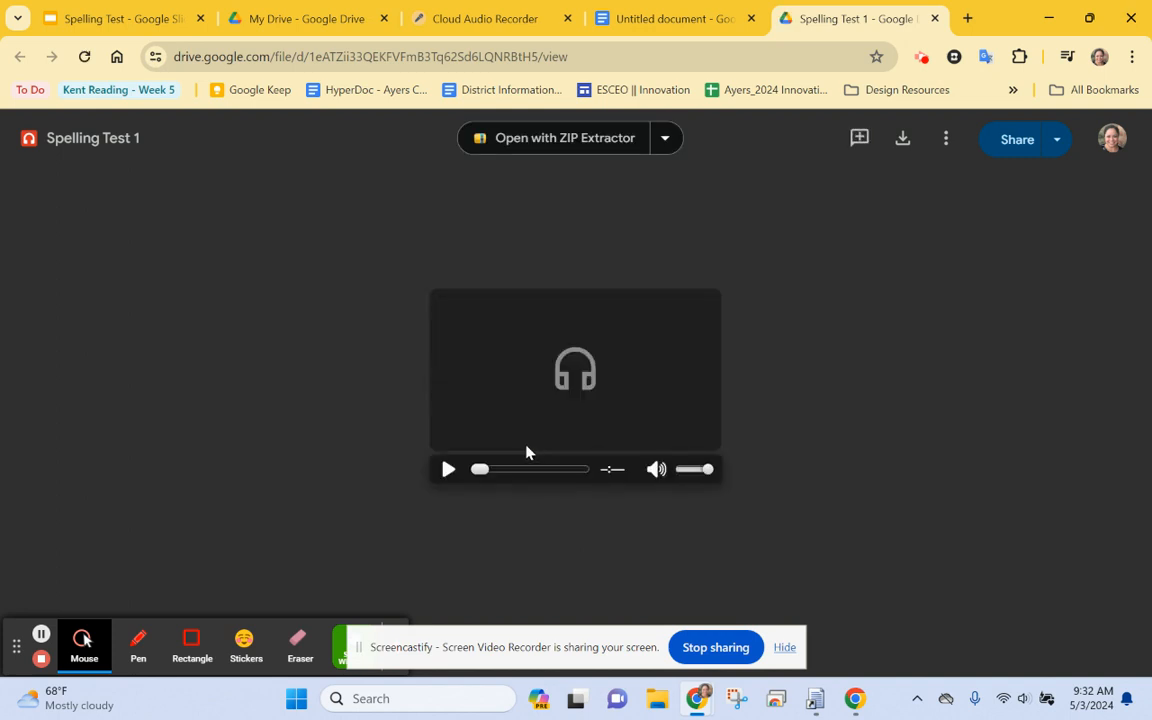
{"action": "left_click", "coordinate": [448, 469]}
- Return to the Spelling Test document and fill in the Word column with "cat", "tap" and "bin" for numbers 1 to 3
{"action": "left_click", "coordinate": [690, 18]}
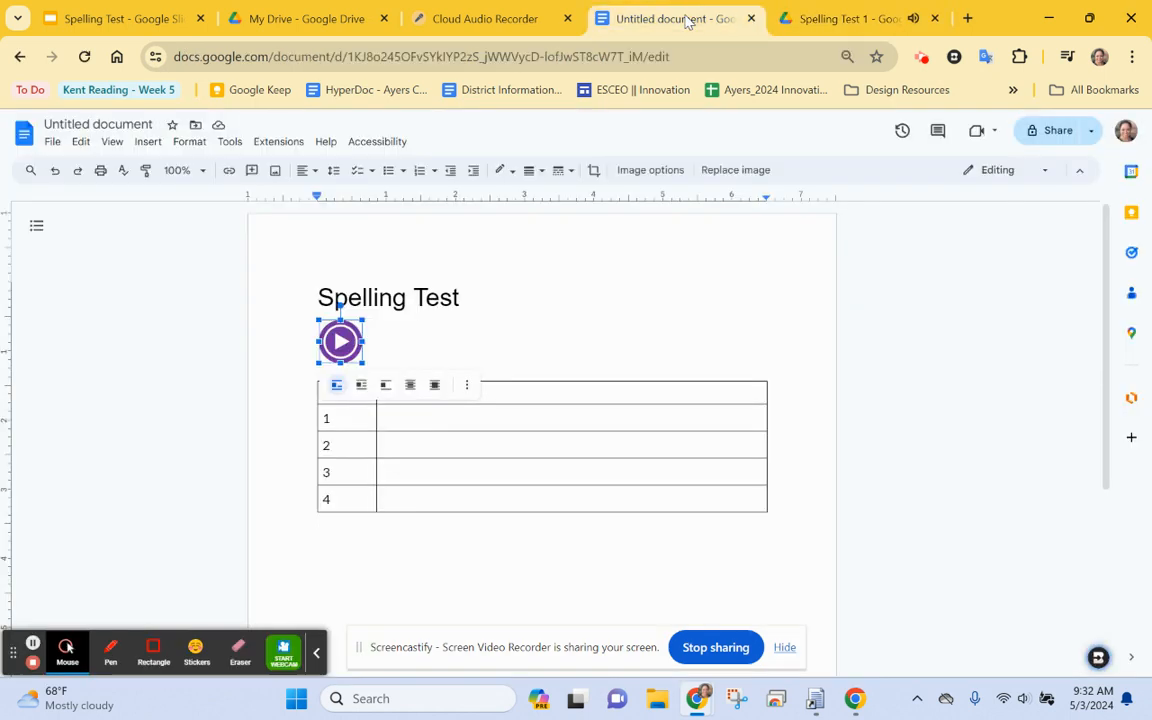
{"action": "left_click", "coordinate": [412, 420]}
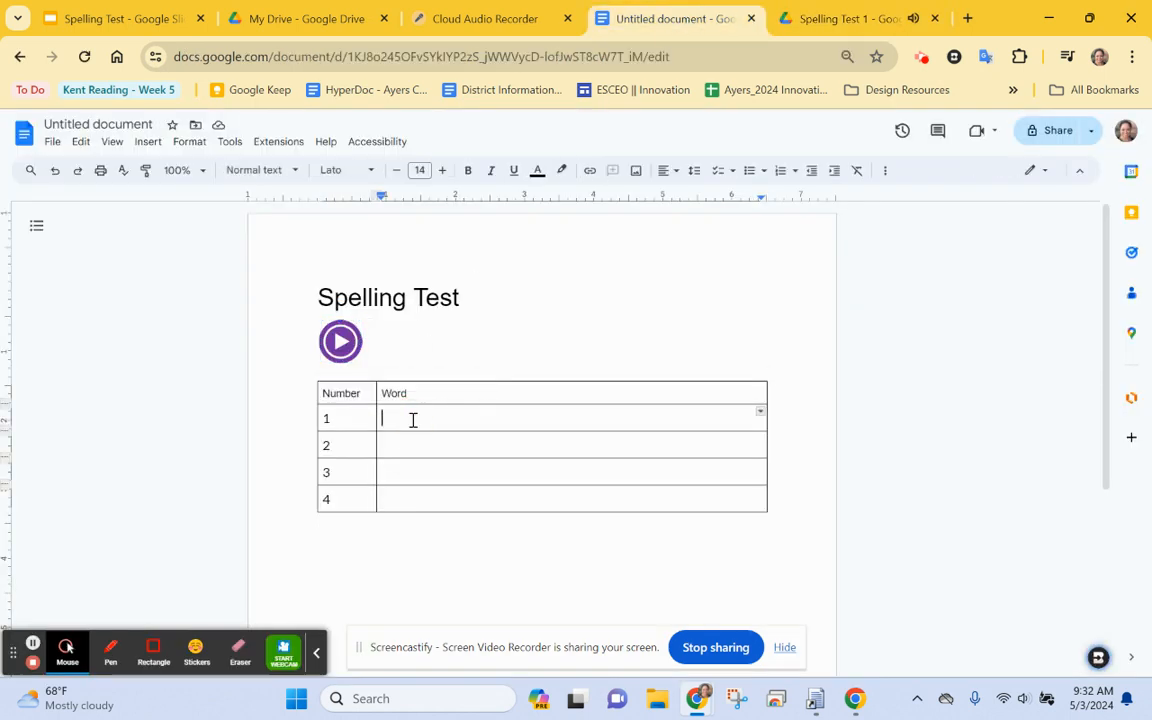
{"action": "type", "text": "cat"}
{"action": "key", "text": "Down"}
{"action": "type", "text": "tap"}
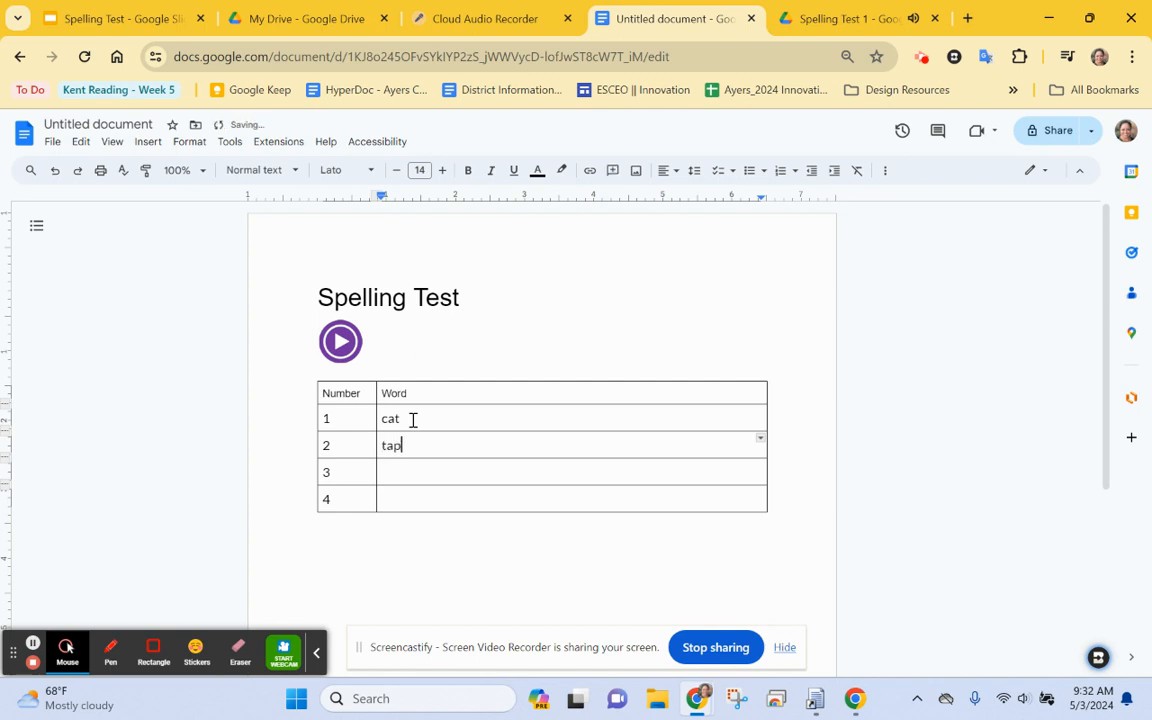
{"action": "key", "text": "Down"}
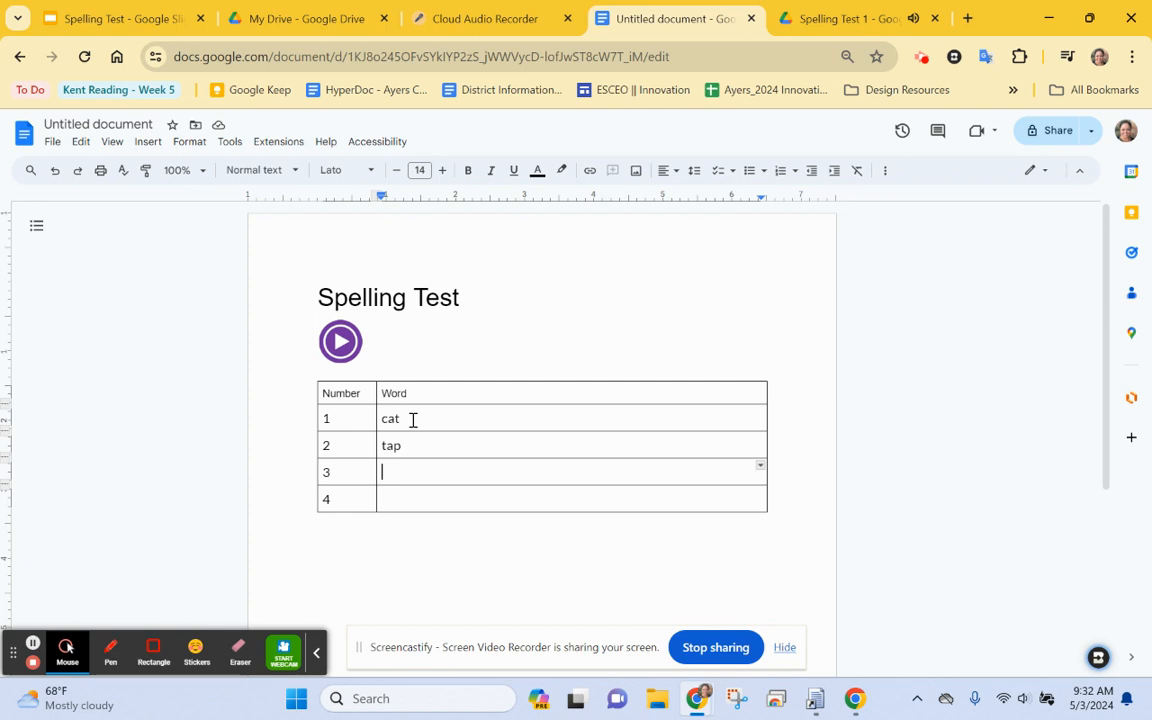
{"action": "type", "text": "bin"}
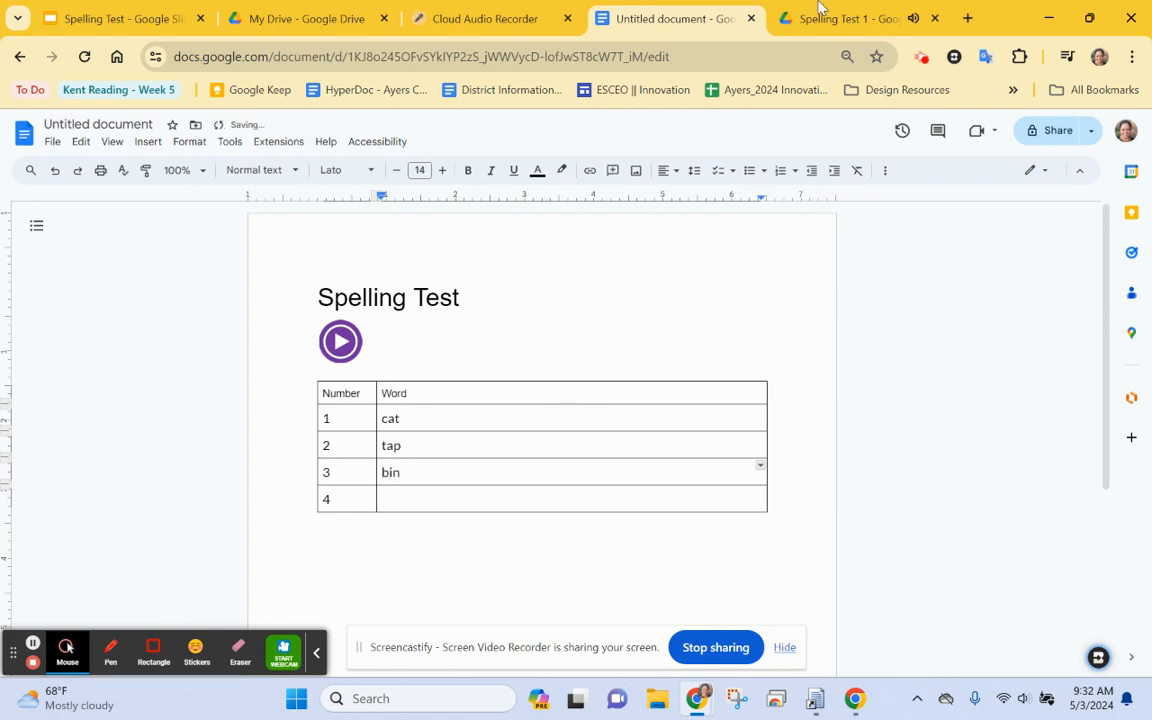
- Pause the Spelling Test 1 recording in Drive and go back to the Spelling Test document
{"action": "left_click", "coordinate": [845, 18]}
{"action": "left_click", "coordinate": [449, 471]}
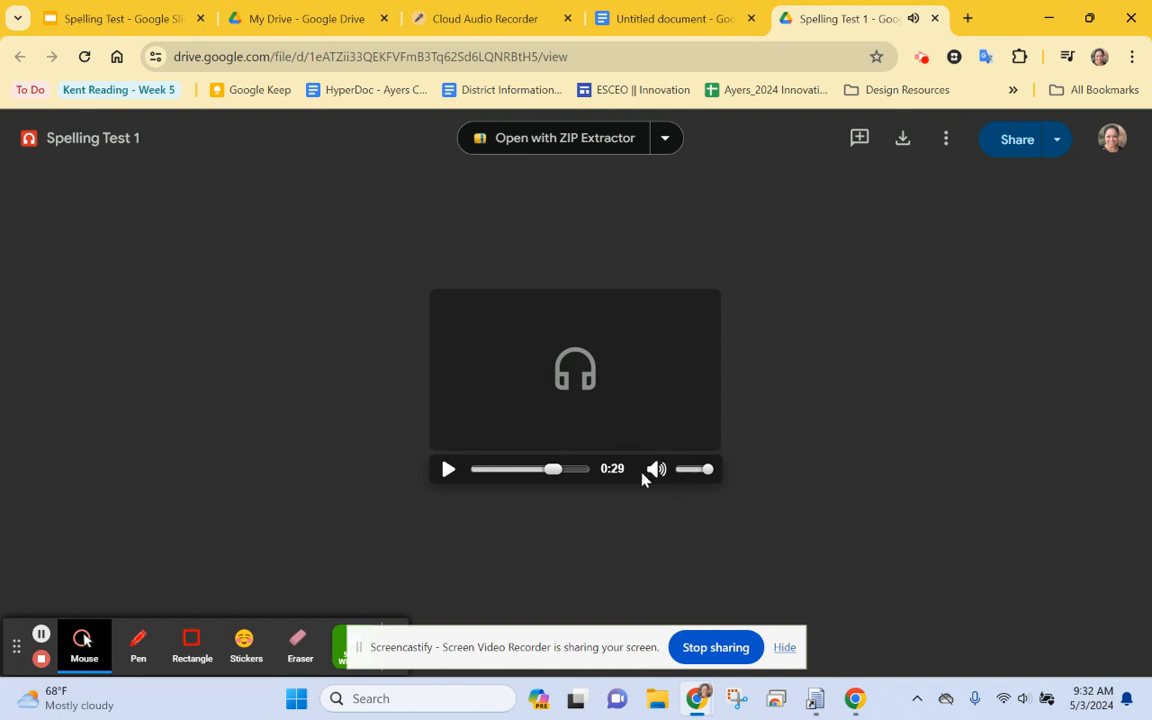
{"action": "left_click", "coordinate": [660, 18]}
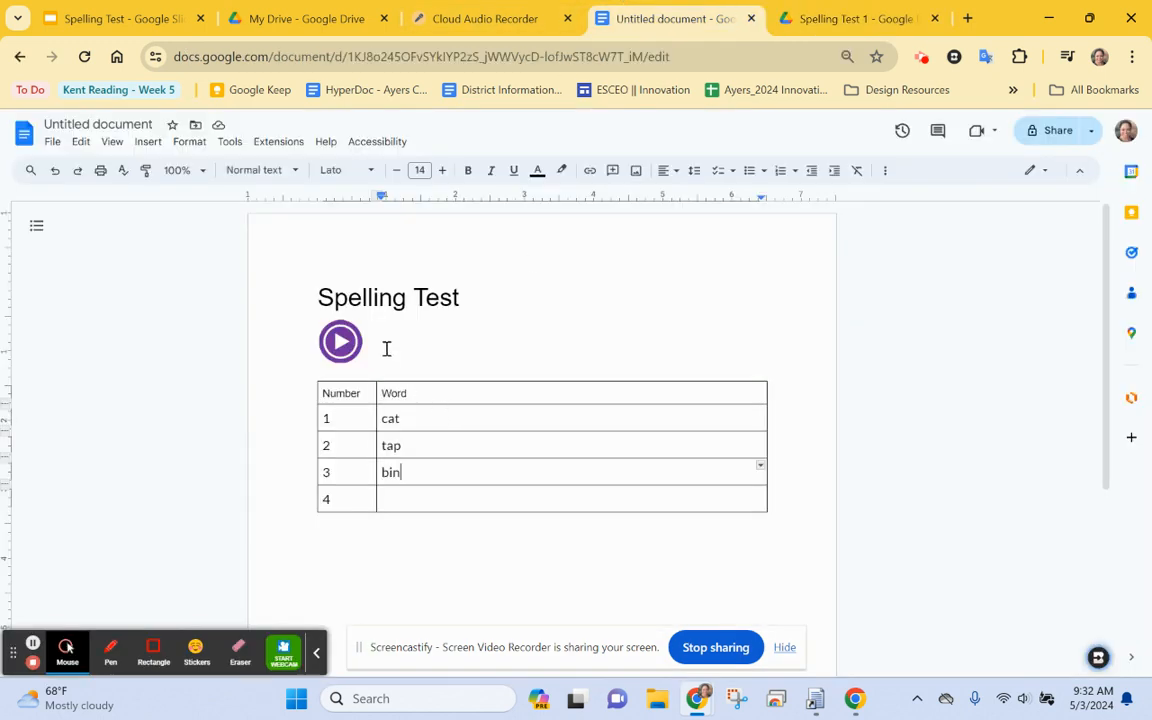